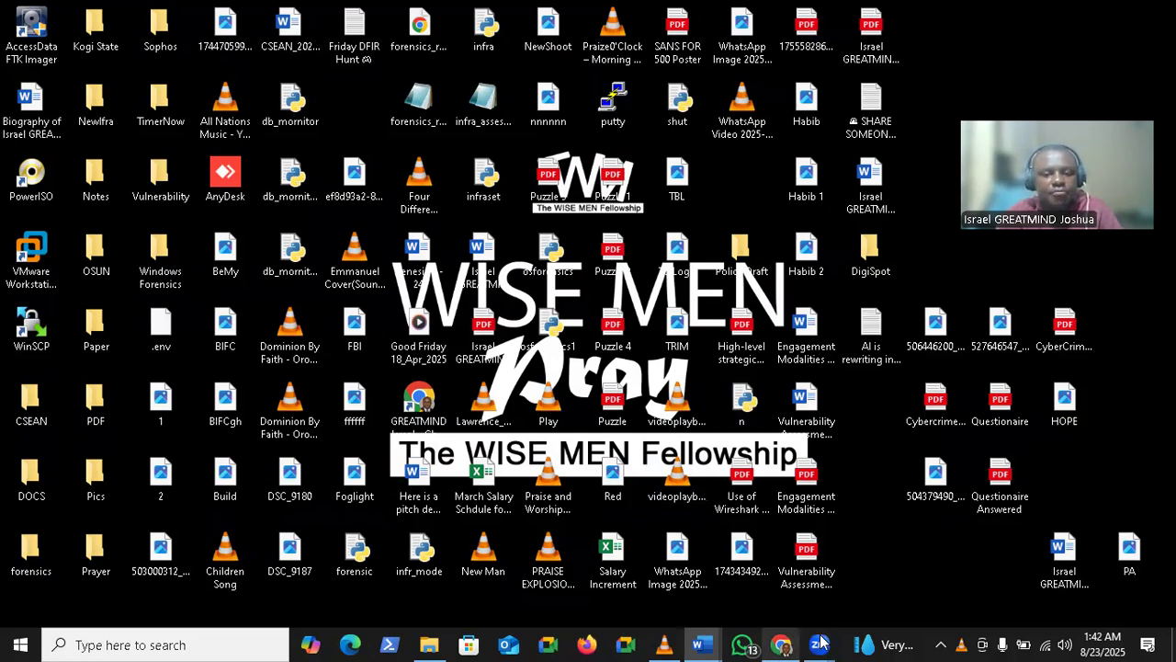
# Open Chrome on the socholtech Proxmox tab and bring up the Meta AI tab's menu
pyautogui.click(784, 644)
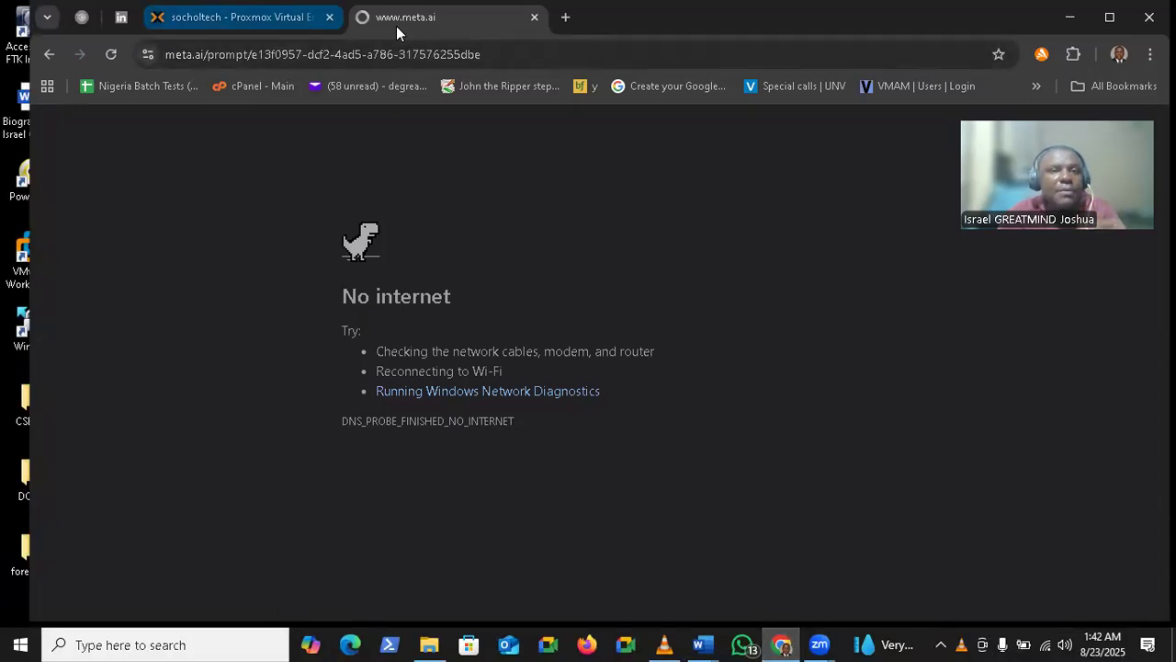
pyautogui.click(248, 17)
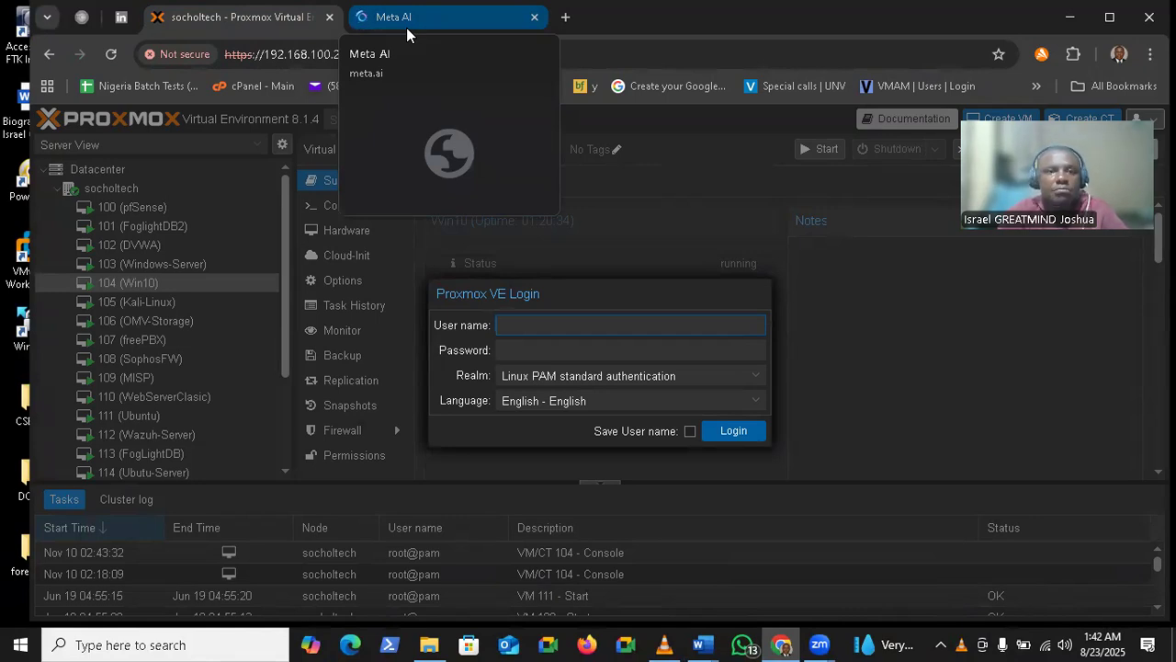
pyautogui.rightClick(407, 29)
# Close the Meta AI tab, log in to Proxmox as root, and dismiss the subscription warning
pyautogui.click(454, 299)
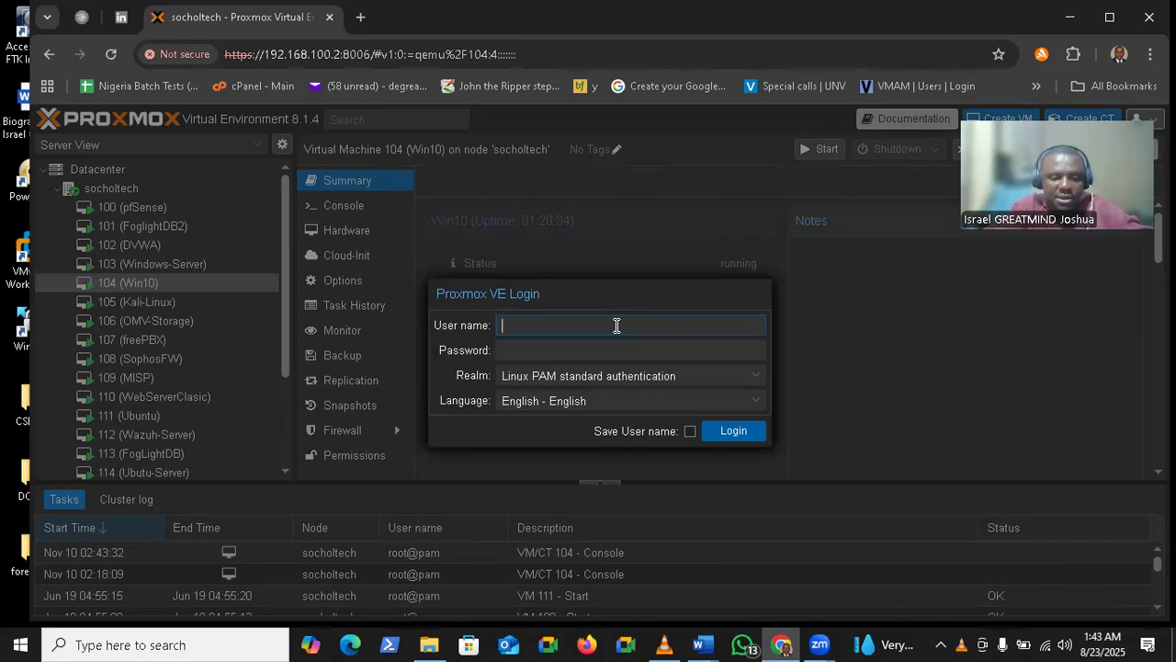
pyautogui.write('root')
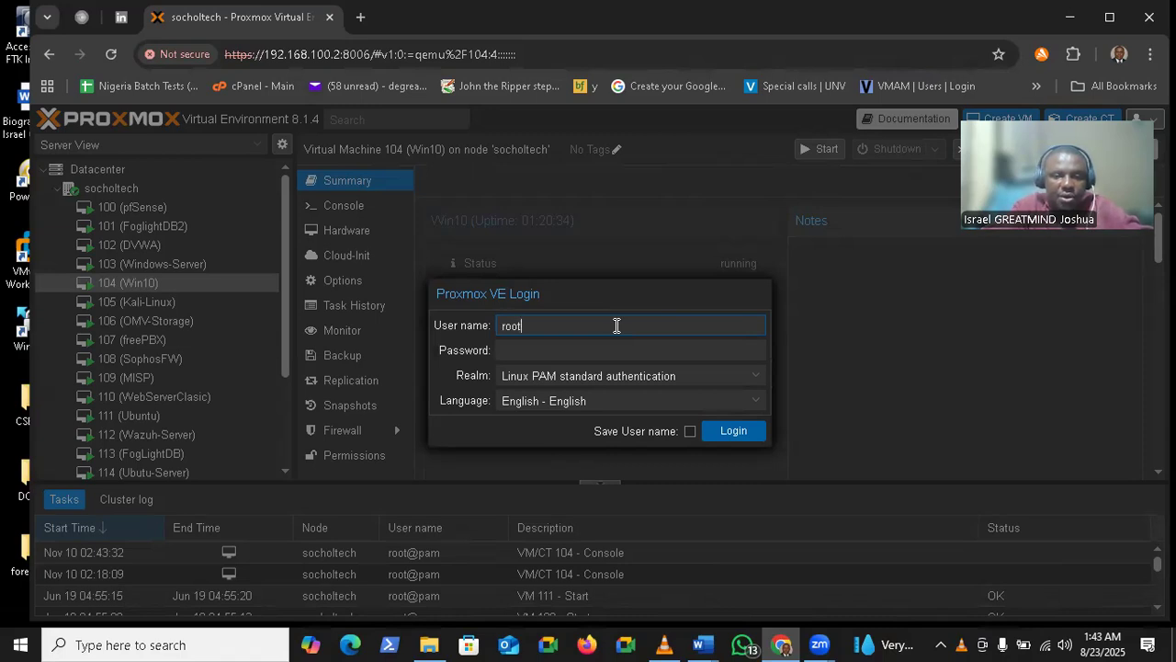
pyautogui.press('Tab')
pyautogui.write('••••••')
pyautogui.press('Return')
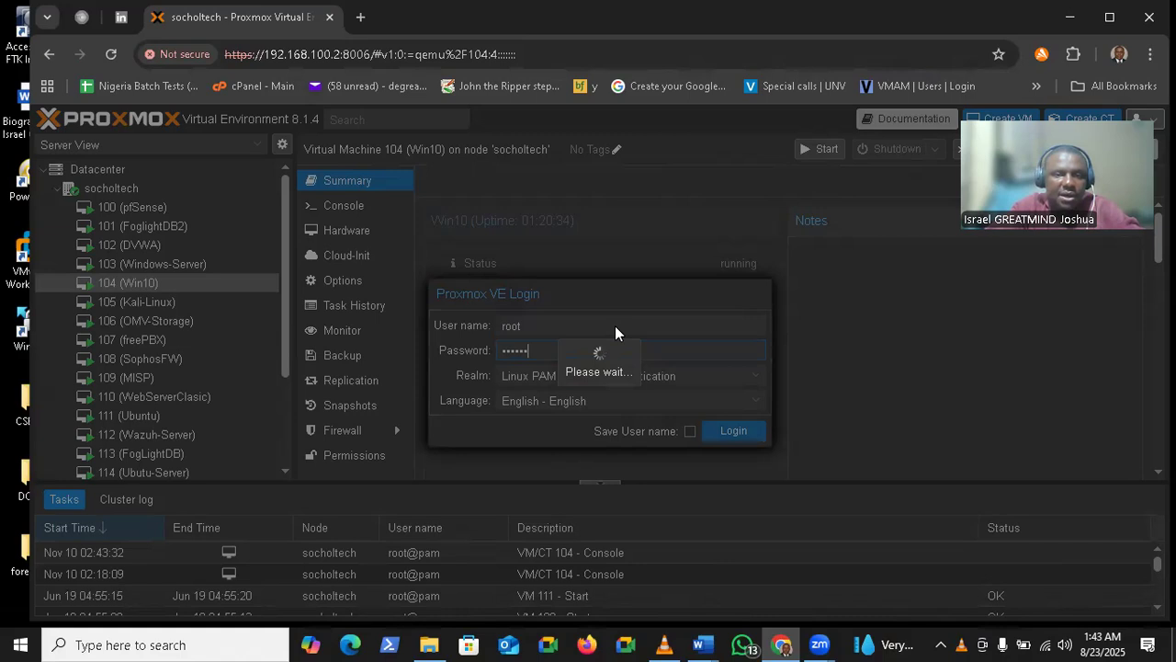
pyautogui.click(615, 401)
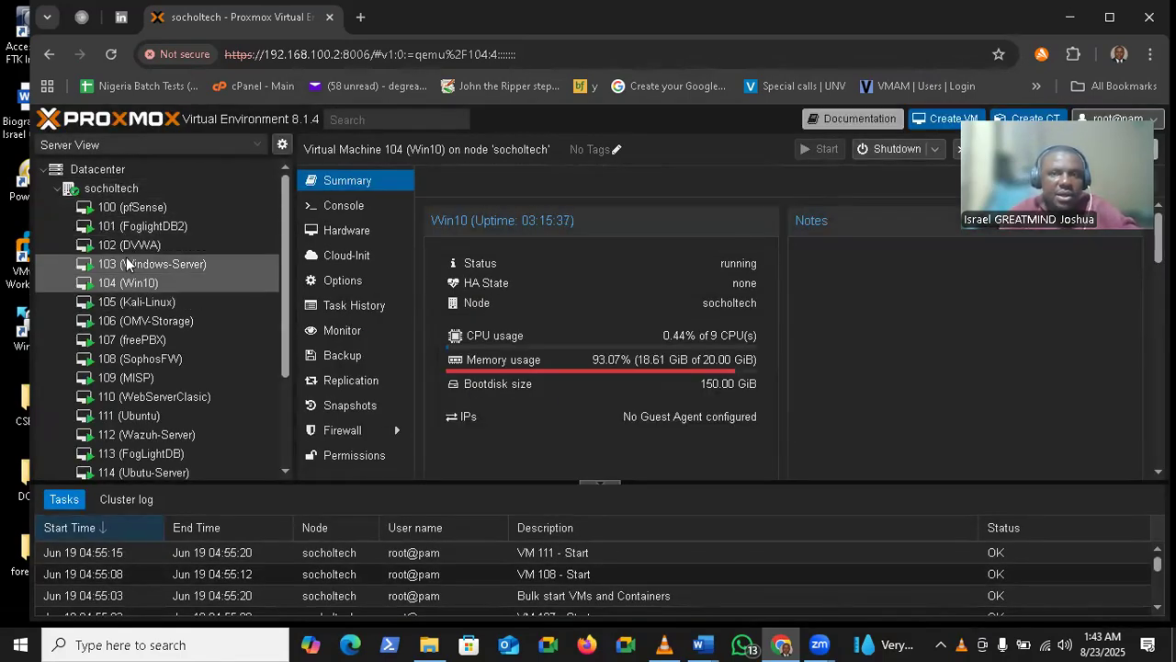
# Open the 104 (Win10) console window and maximize it
pyautogui.doubleClick(138, 283)
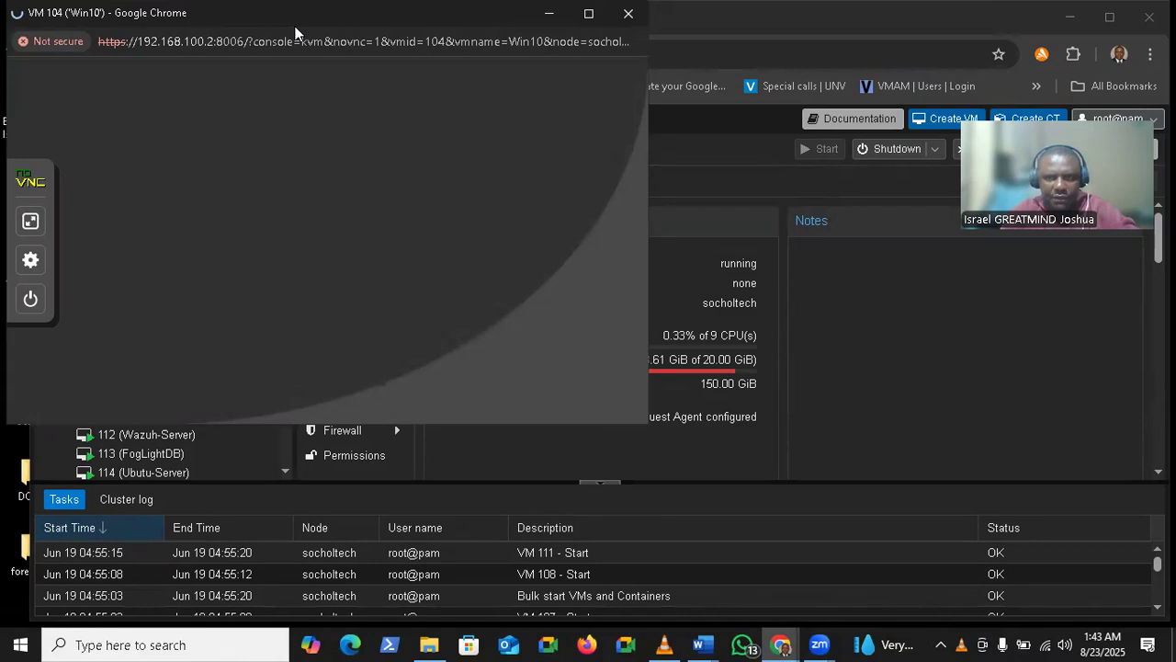
pyautogui.moveTo(294, 32); pyautogui.dragTo(542, 112)
pyautogui.doubleClick(546, 119)
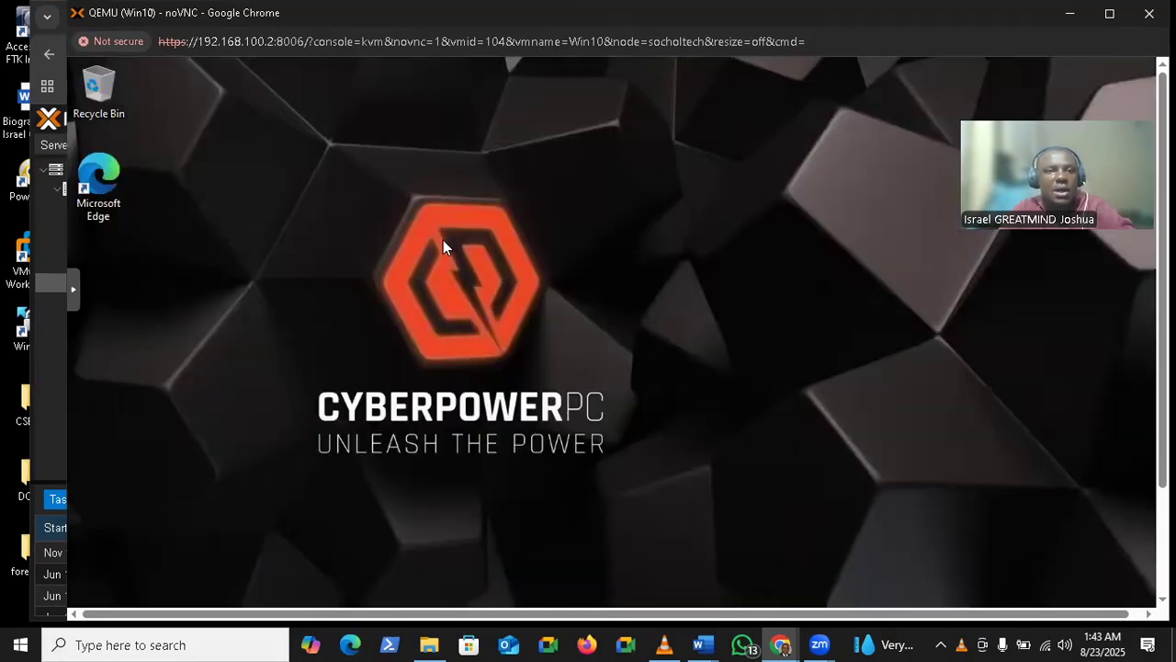
pyautogui.click(1108, 16)
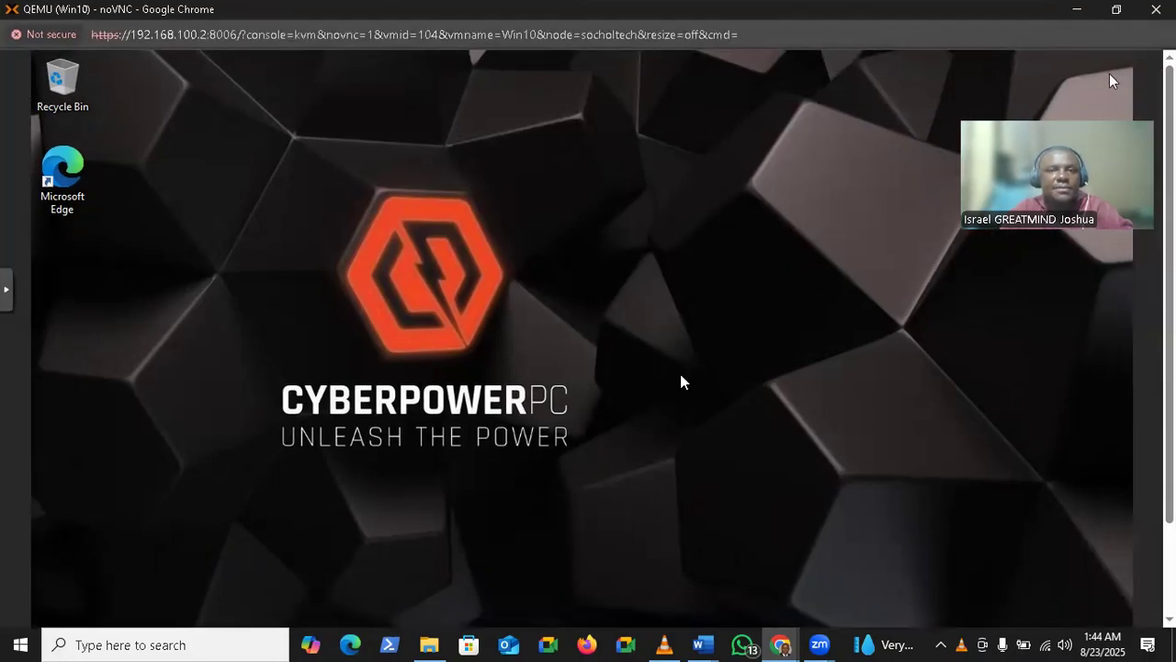
# Show the Win10 desktop full screen from the noVNC sidebar
pyautogui.click(5, 291)
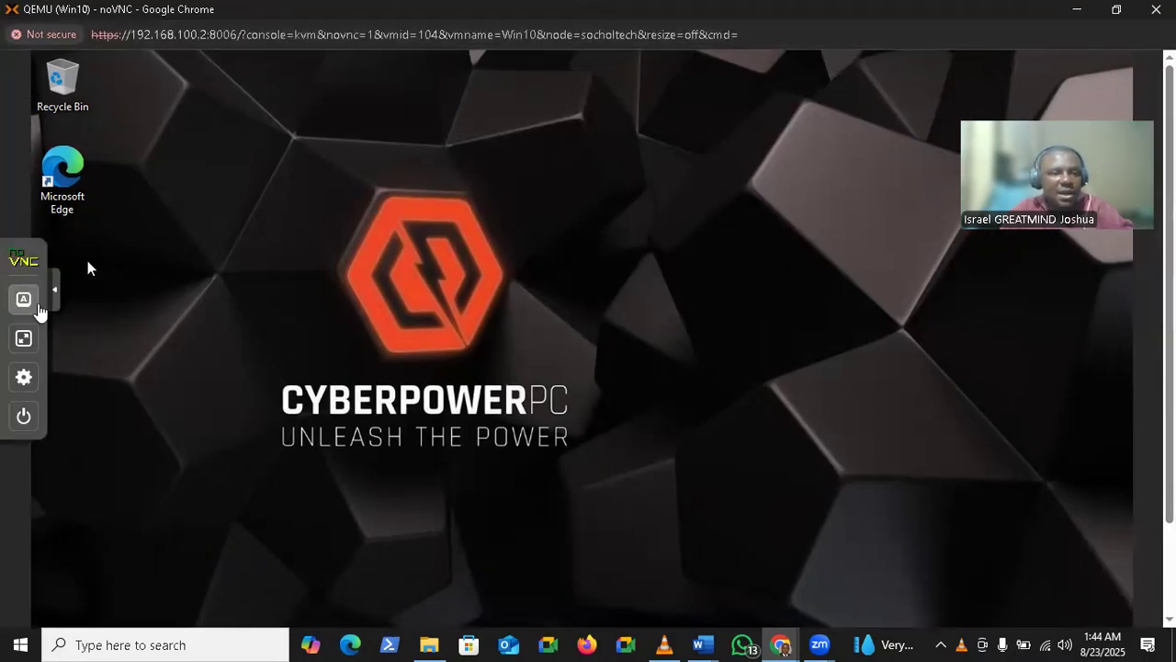
pyautogui.click(24, 338)
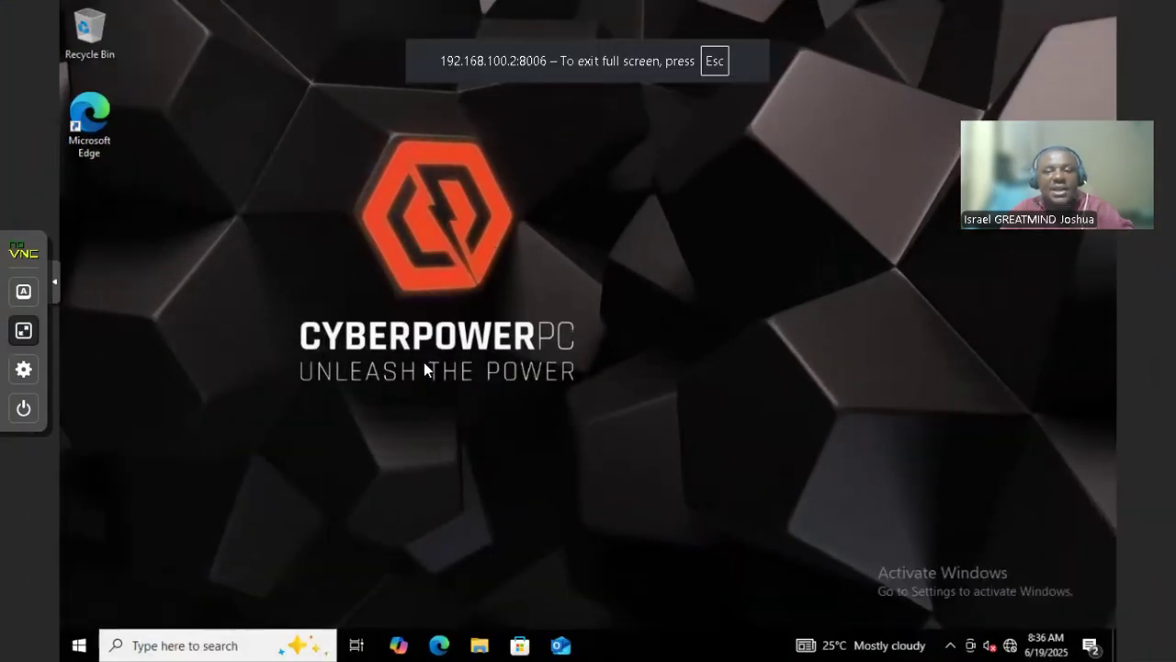
pyautogui.click(23, 330)
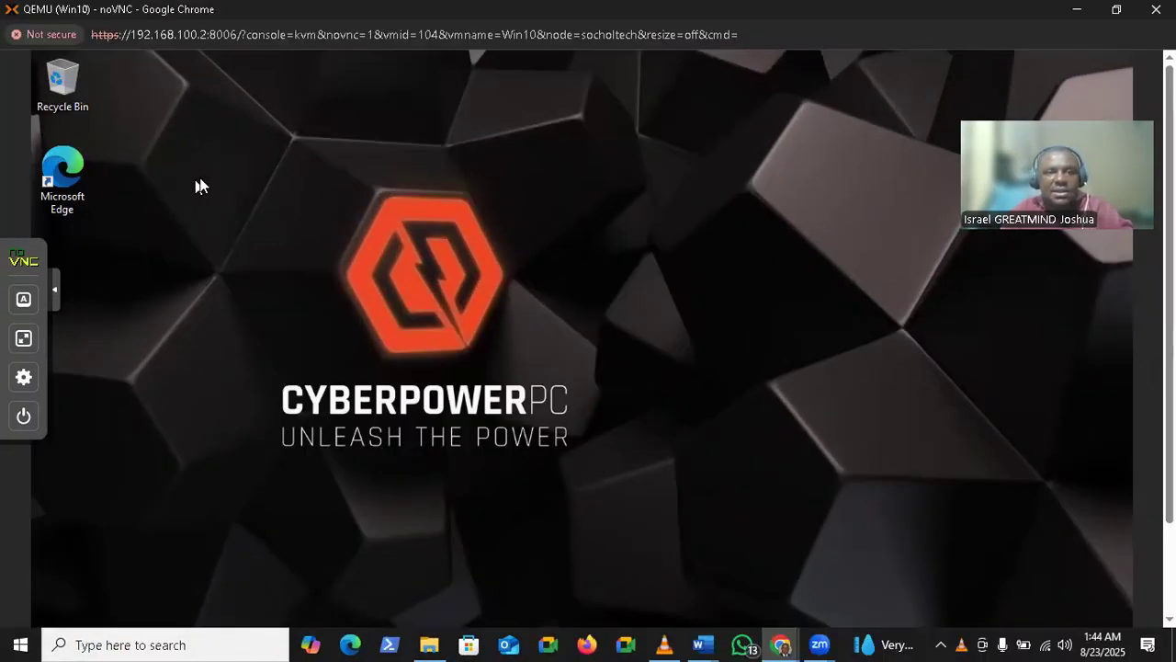
pyautogui.moveTo(131, 35); pyautogui.dragTo(568, 37)
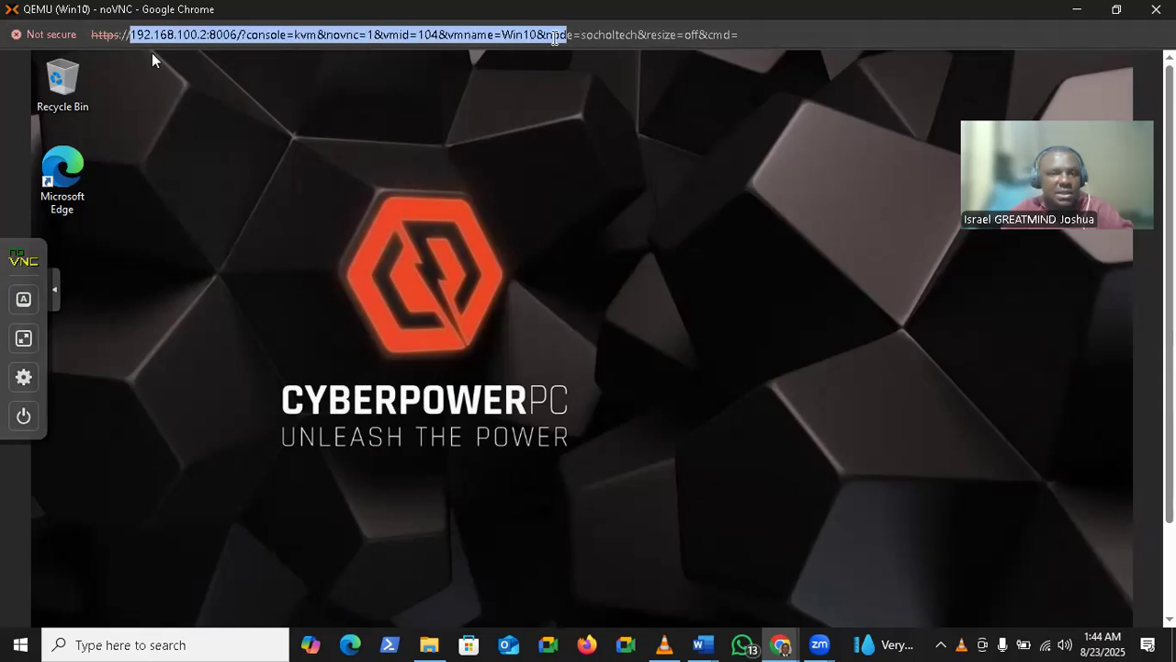
pyautogui.click(333, 110)
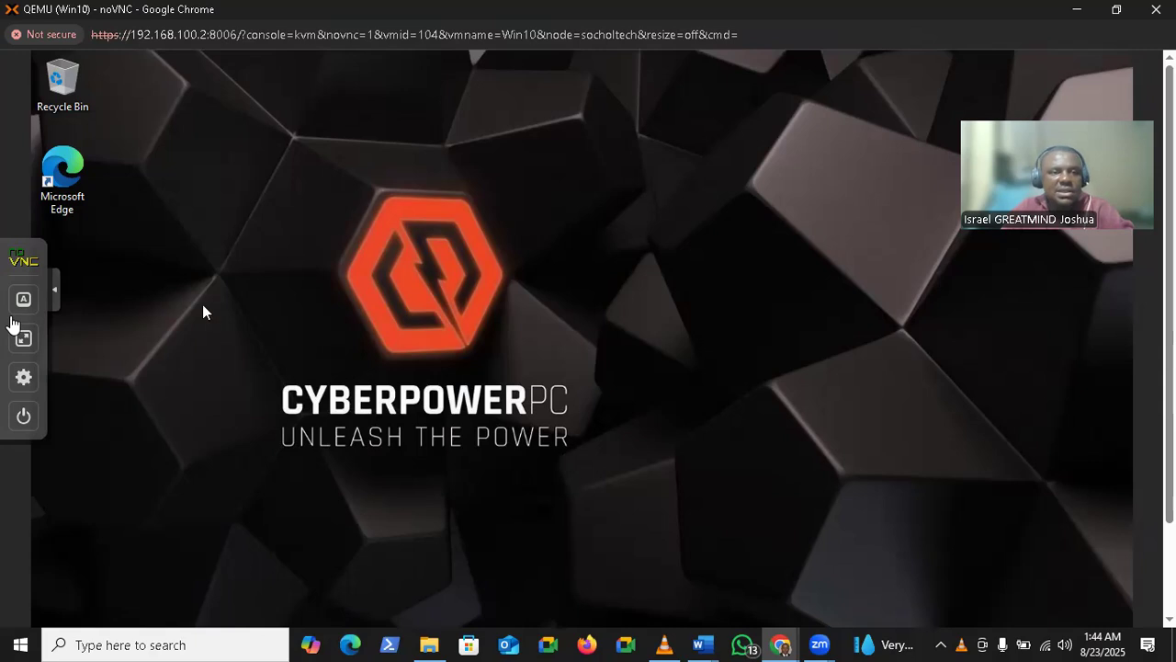
pyautogui.click(22, 336)
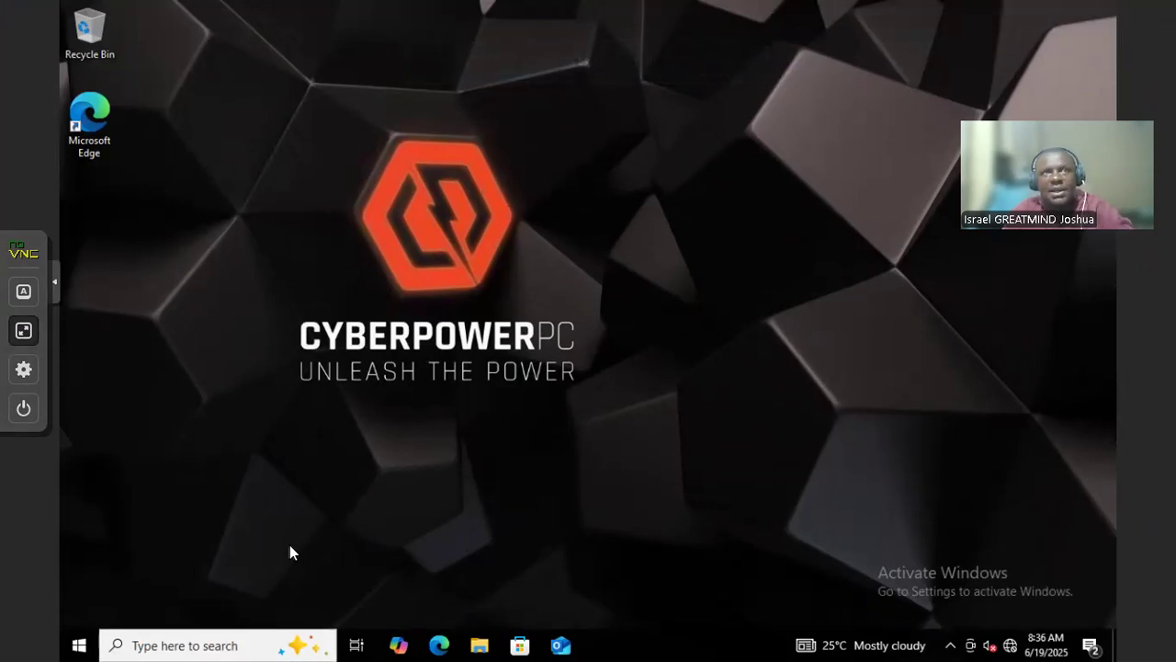
# Launch Windows Settings from the Win10 taskbar search, briefly visiting Update & Security
pyautogui.click(246, 643)
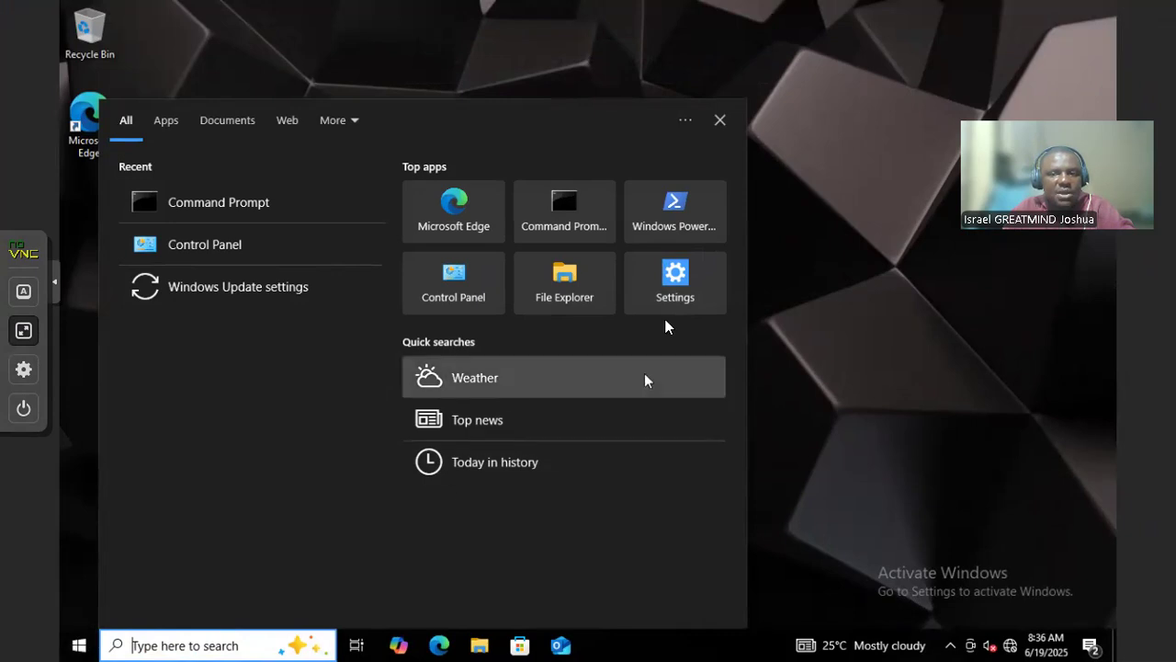
pyautogui.click(676, 285)
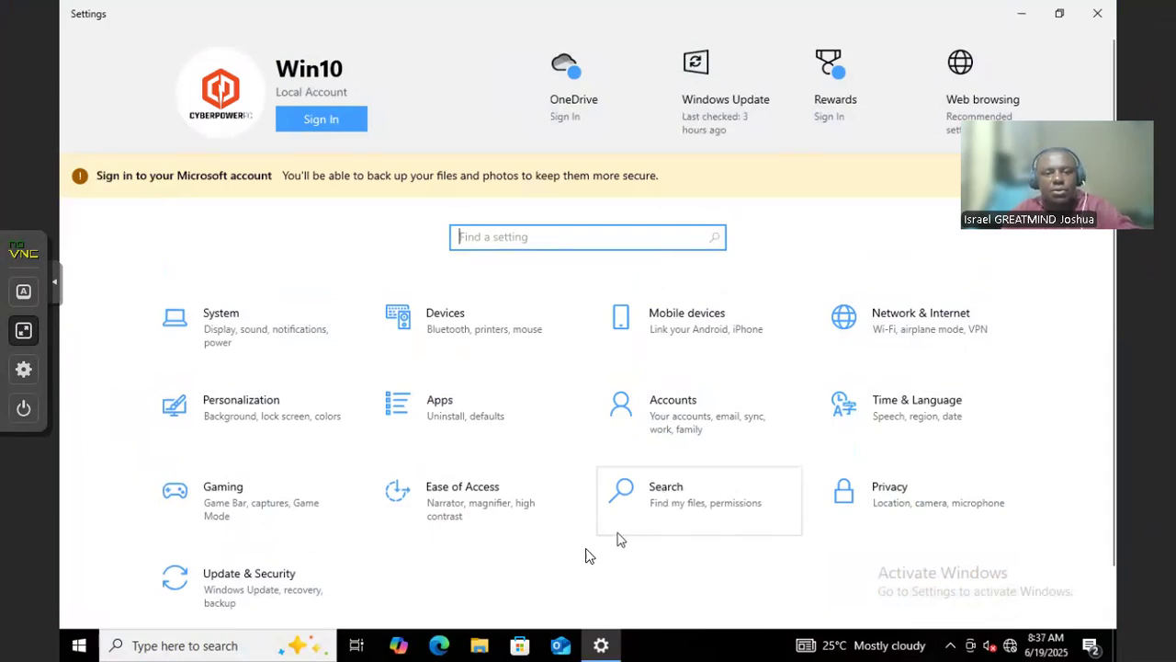
pyautogui.click(271, 590)
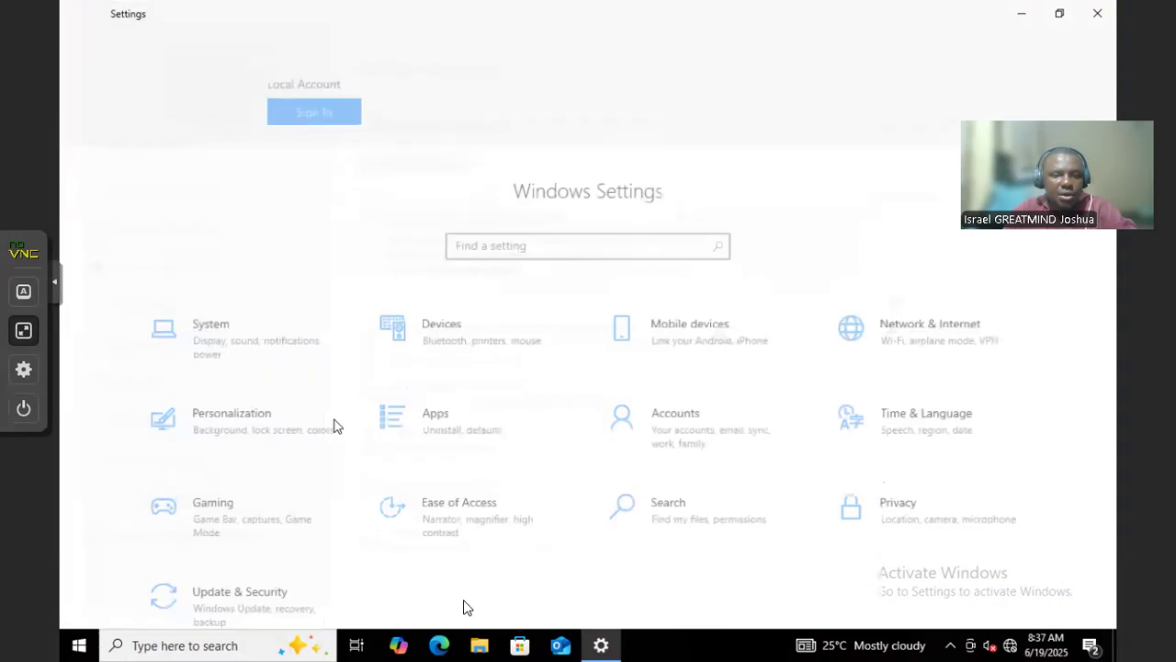
# Check for updates under Update & Security, then show the Windows Security page
pyautogui.click(294, 588)
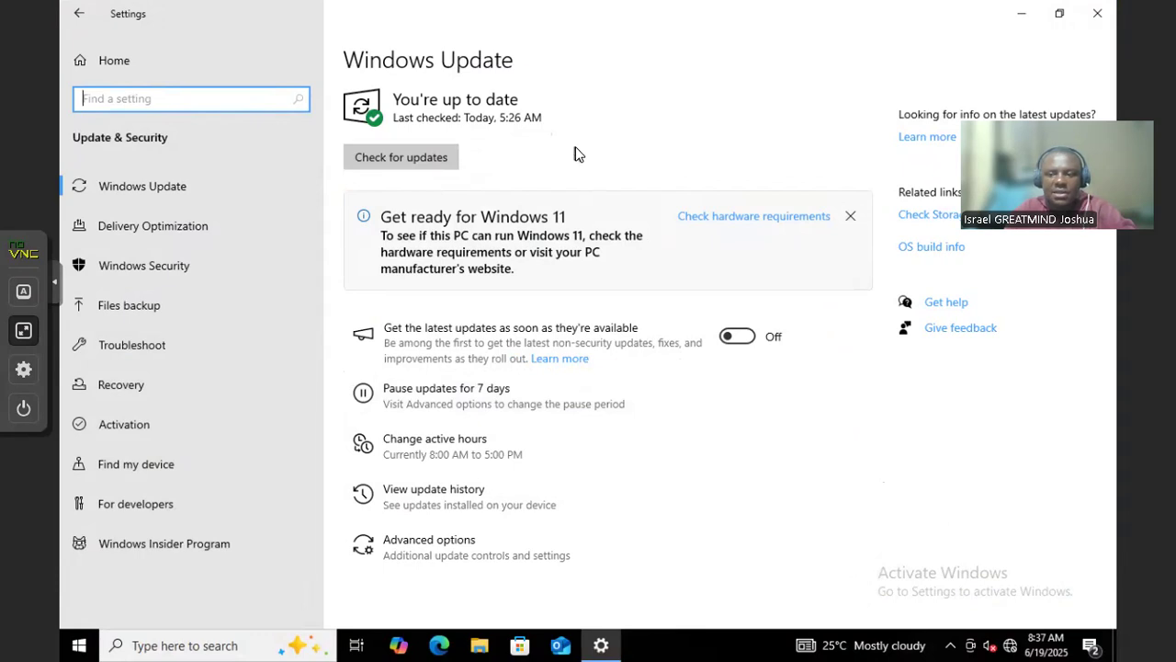
pyautogui.click(428, 166)
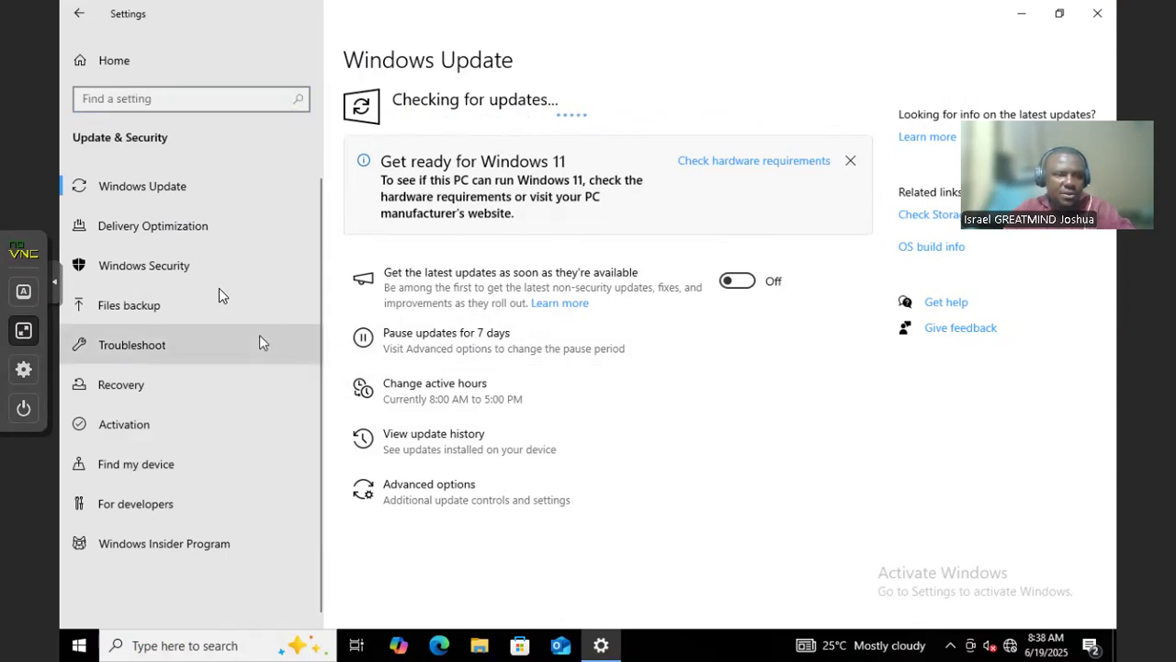
pyautogui.click(171, 278)
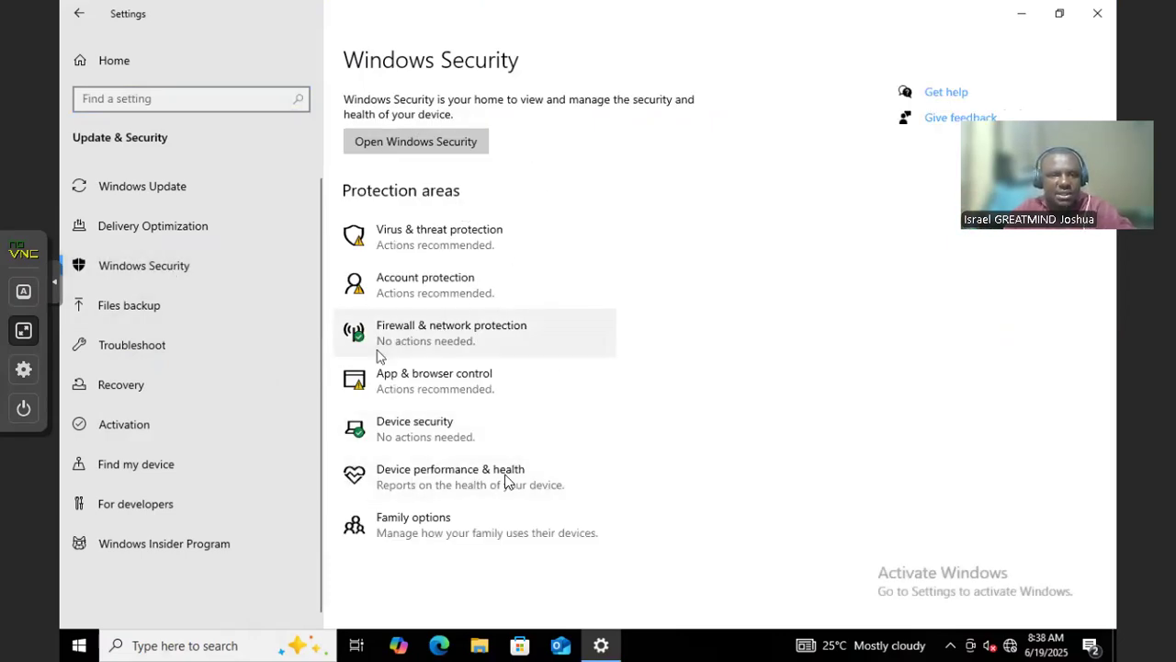
# Open Virus & threat protection settings in a maximized Windows Security window
pyautogui.click(464, 247)
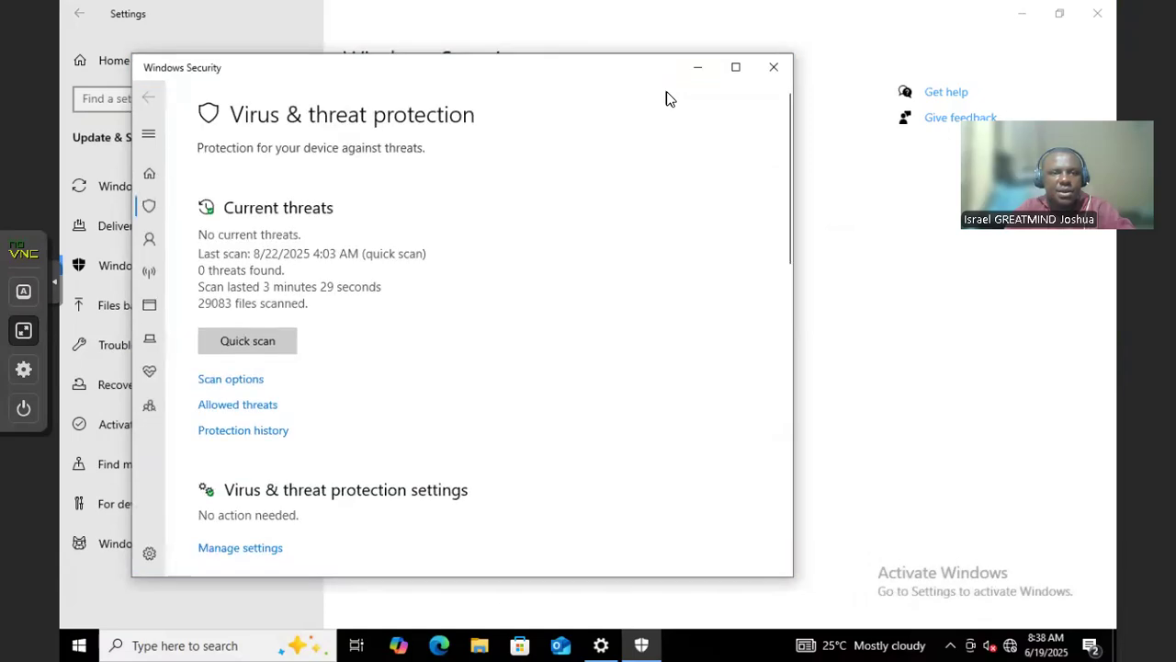
pyautogui.click(738, 69)
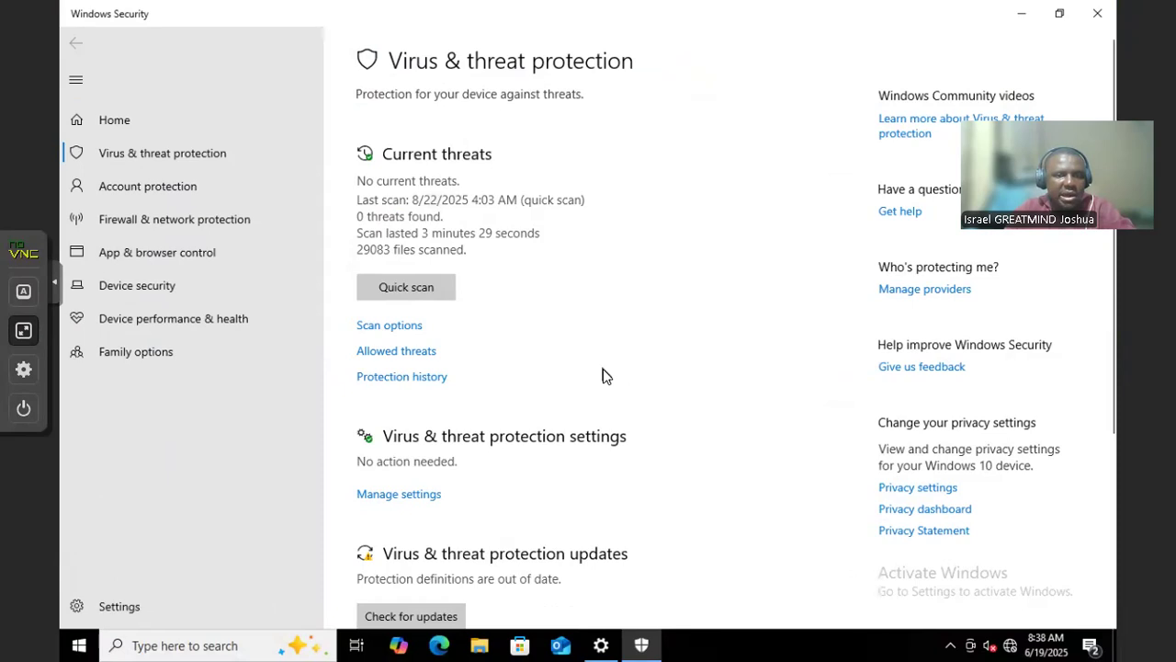
pyautogui.scroll(-3, 569, 359)
pyautogui.scroll(1, 478, 285)
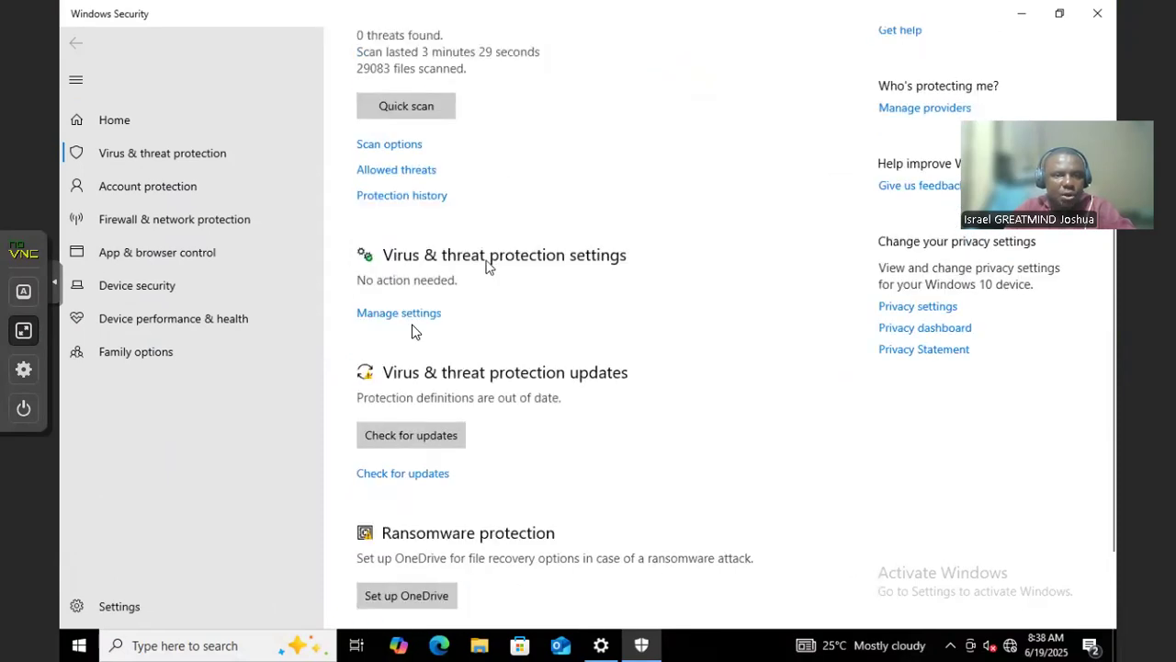
pyautogui.click(403, 314)
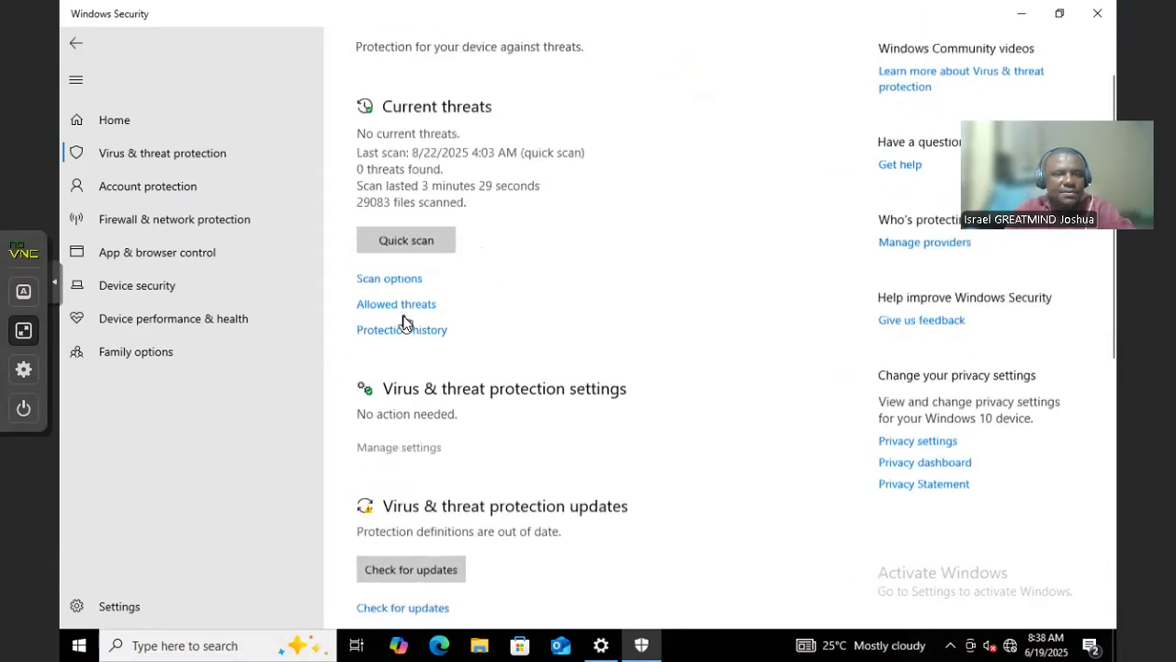
pyautogui.scroll(-5, 387, 399)
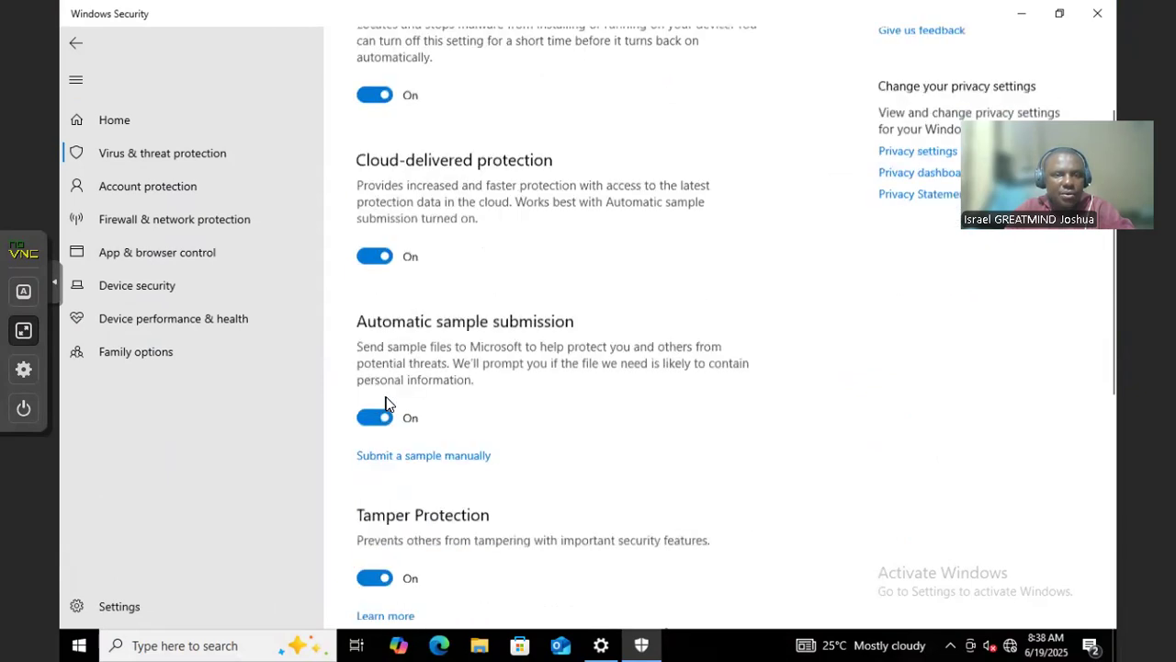
pyautogui.scroll(6, 370, 244)
# Turn real-time protection off and back on, review the settings, and close Windows Security
pyautogui.click(374, 261)
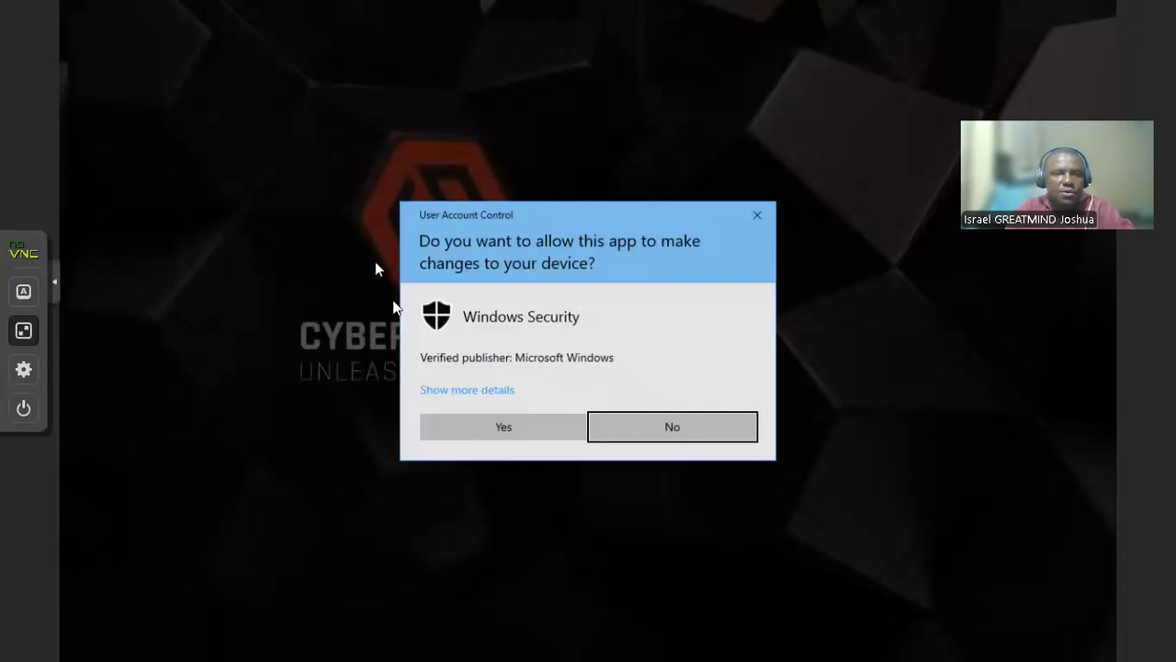
pyautogui.click(503, 434)
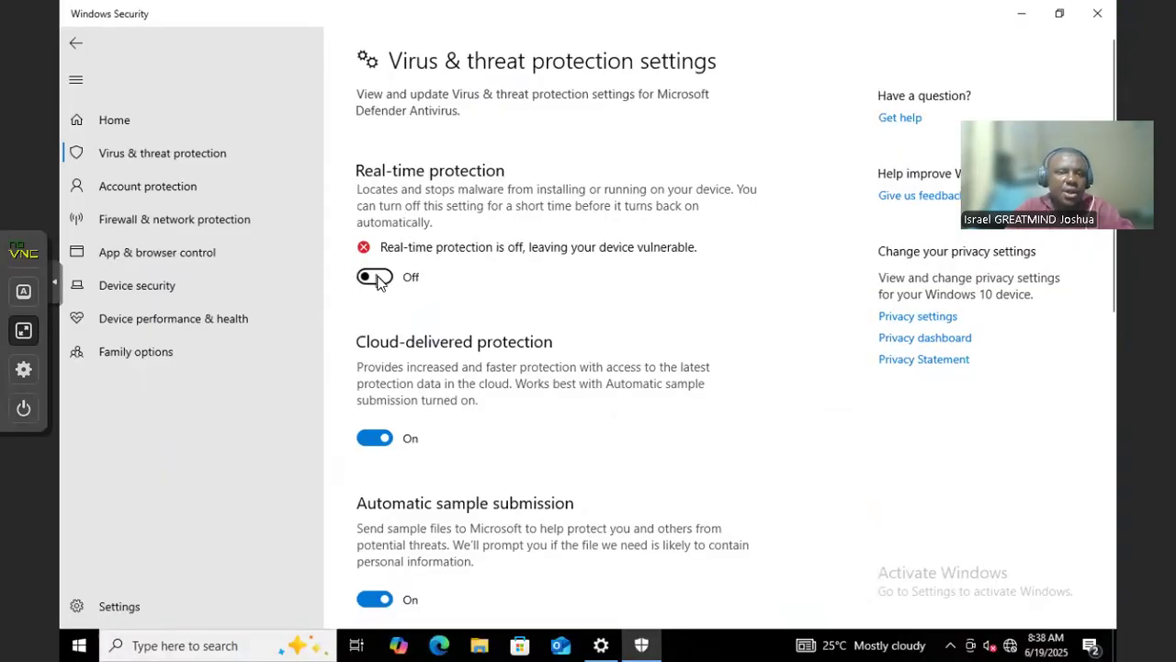
pyautogui.click(374, 277)
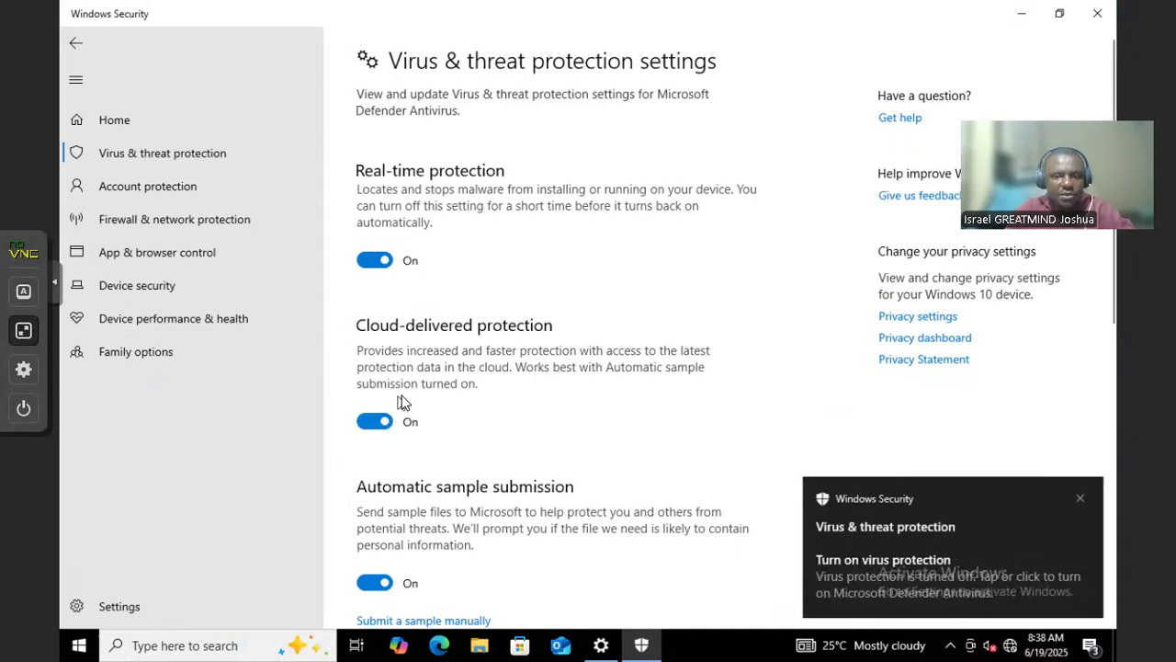
pyautogui.scroll(-3, 402, 401)
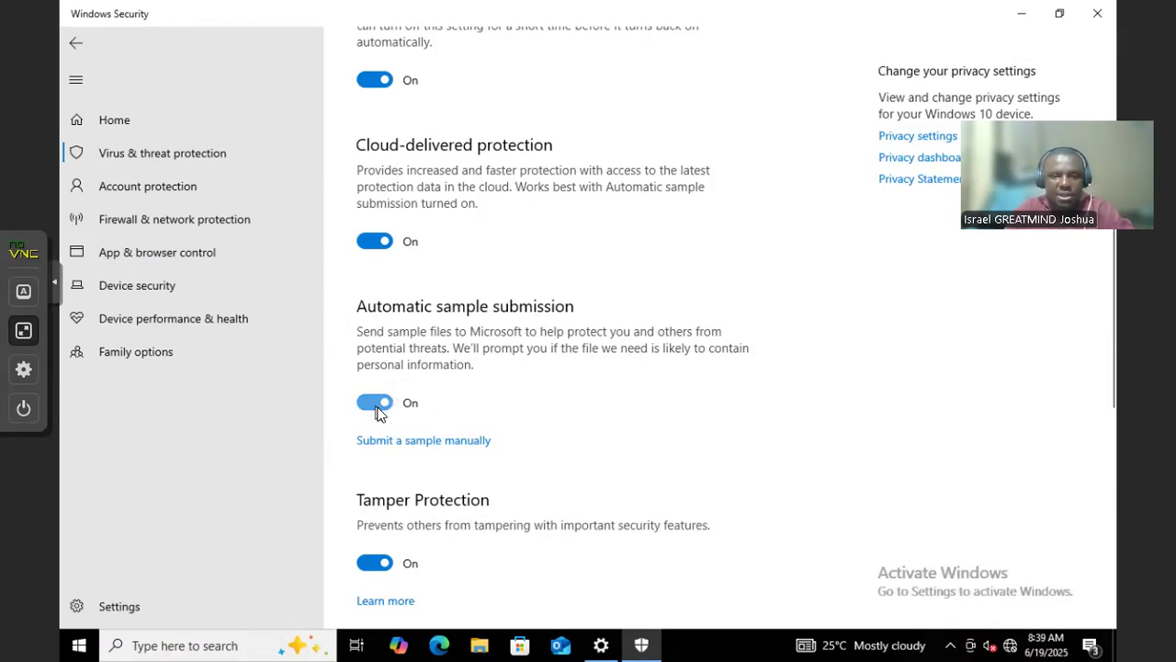
pyautogui.scroll(-3, 376, 412)
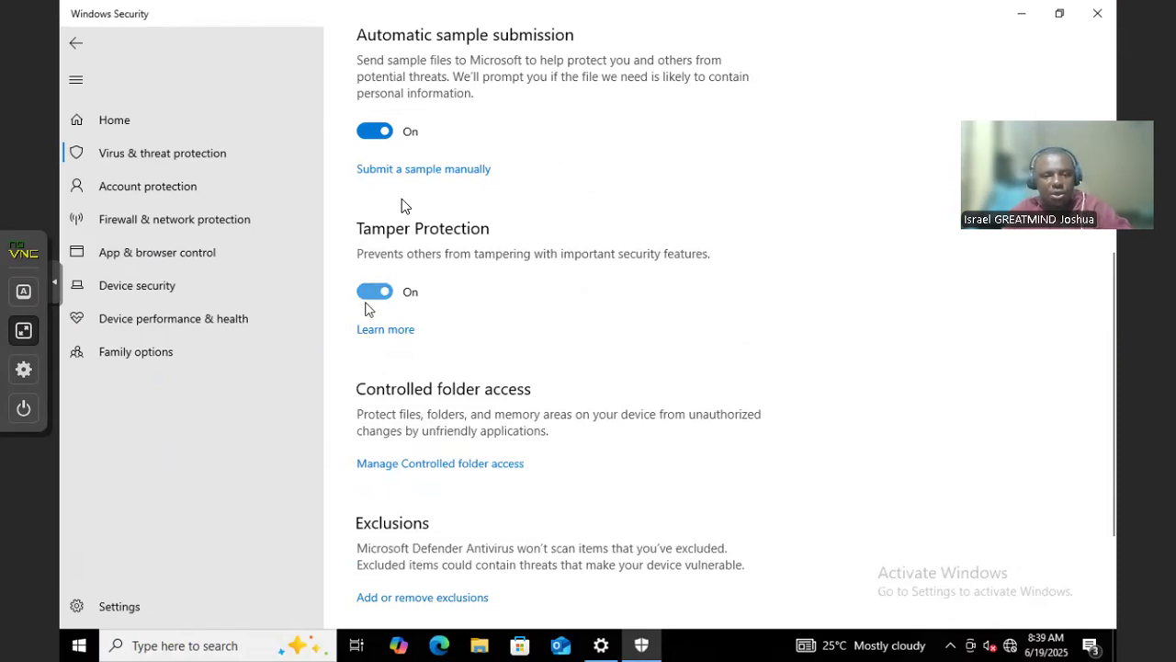
pyautogui.scroll(-2, 400, 320)
pyautogui.scroll(4, 400, 320)
pyautogui.scroll(3, 400, 319)
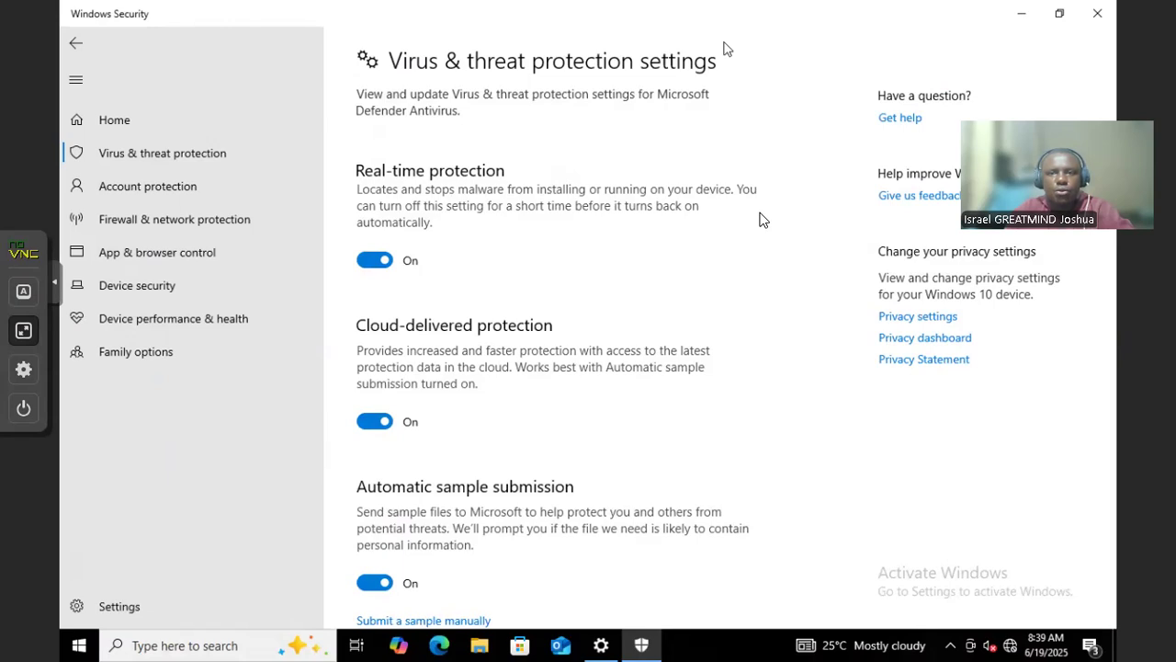
pyautogui.click(1097, 13)
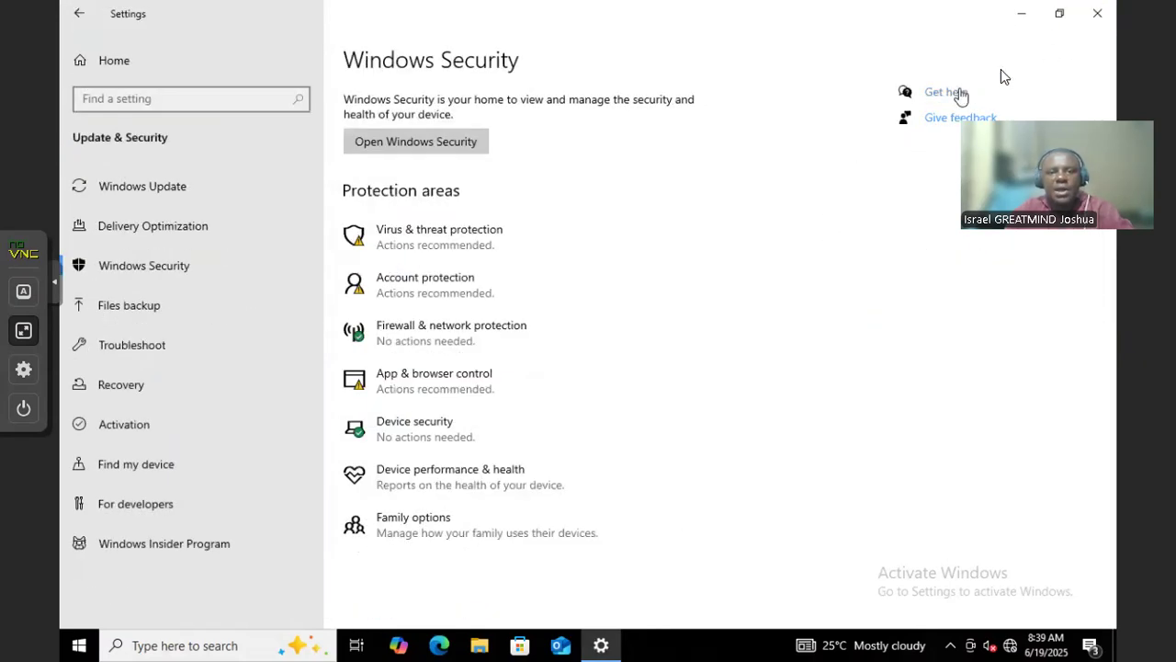
# Open Firewall & network protection and launch its Advanced settings, approving the UAC prompt
pyautogui.click(526, 320)
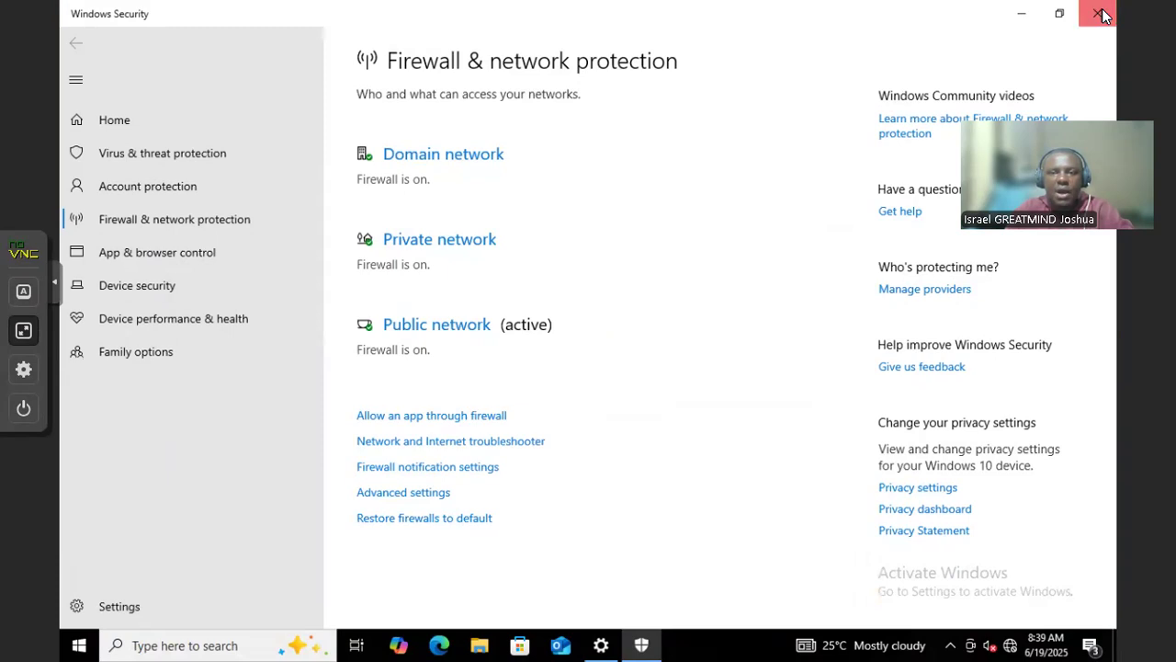
pyautogui.click(161, 227)
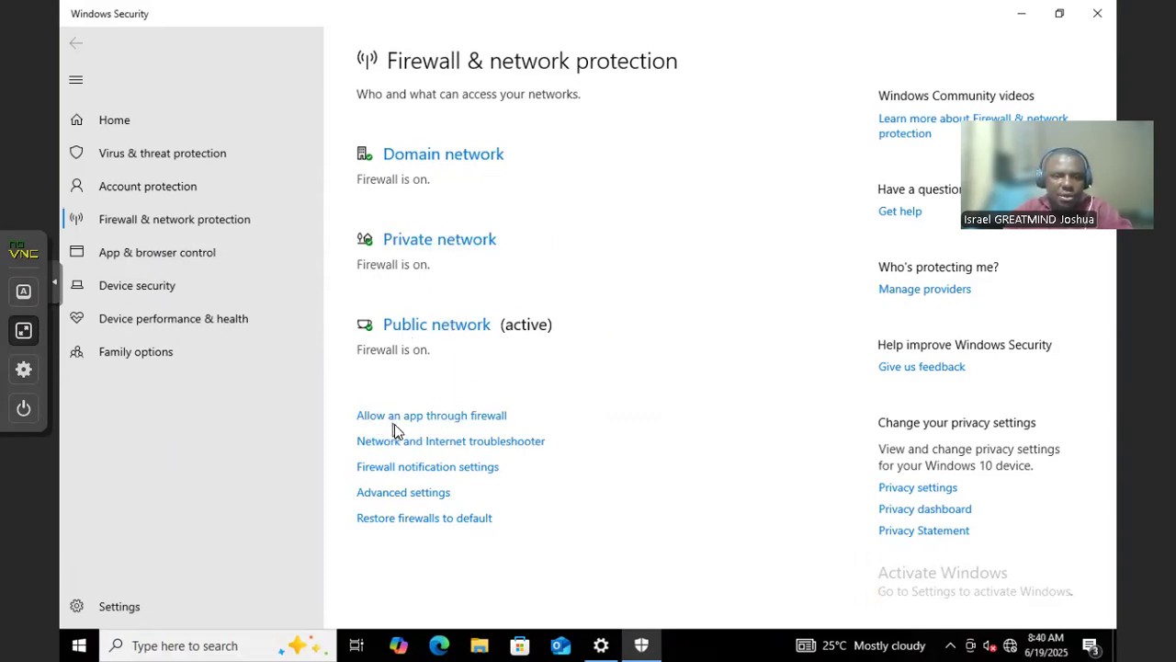
pyautogui.click(416, 494)
pyautogui.click(504, 432)
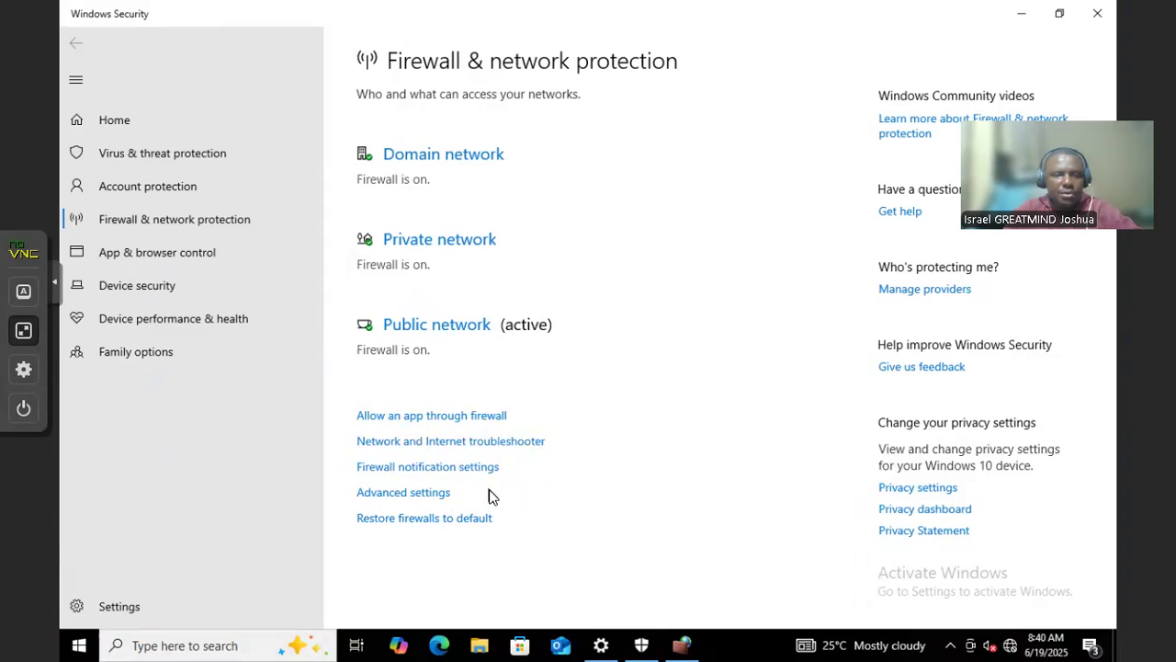
pyautogui.click(404, 496)
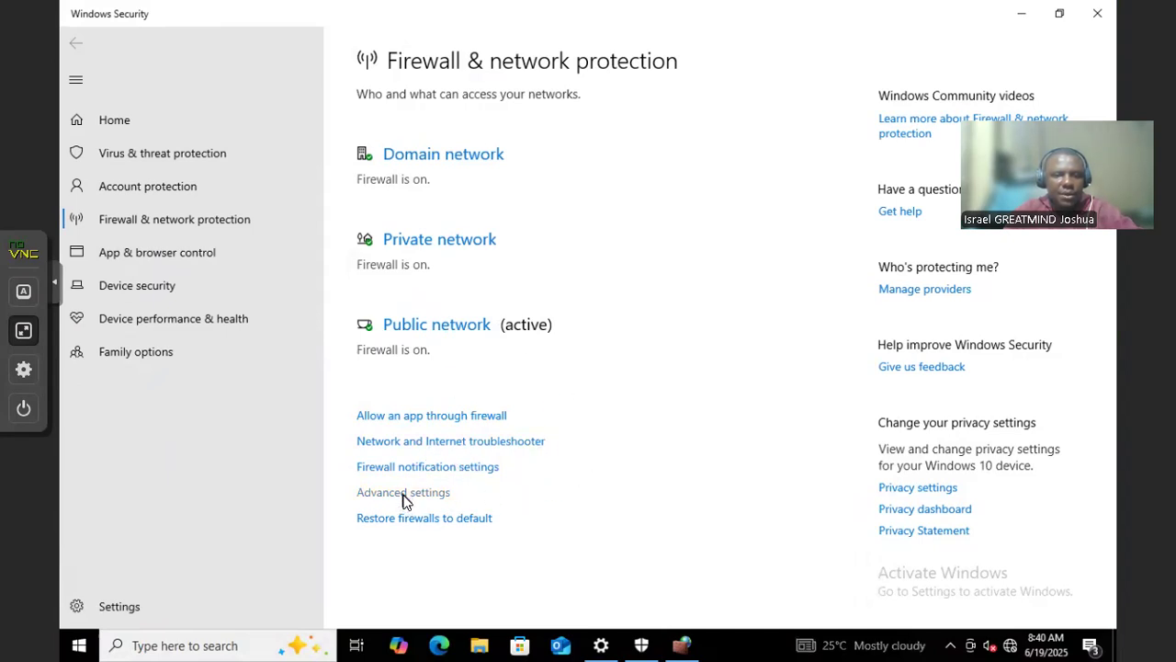
# Approve UAC and view the firewall console's Inbound Rules, then its Outbound Rules
pyautogui.click(493, 426)
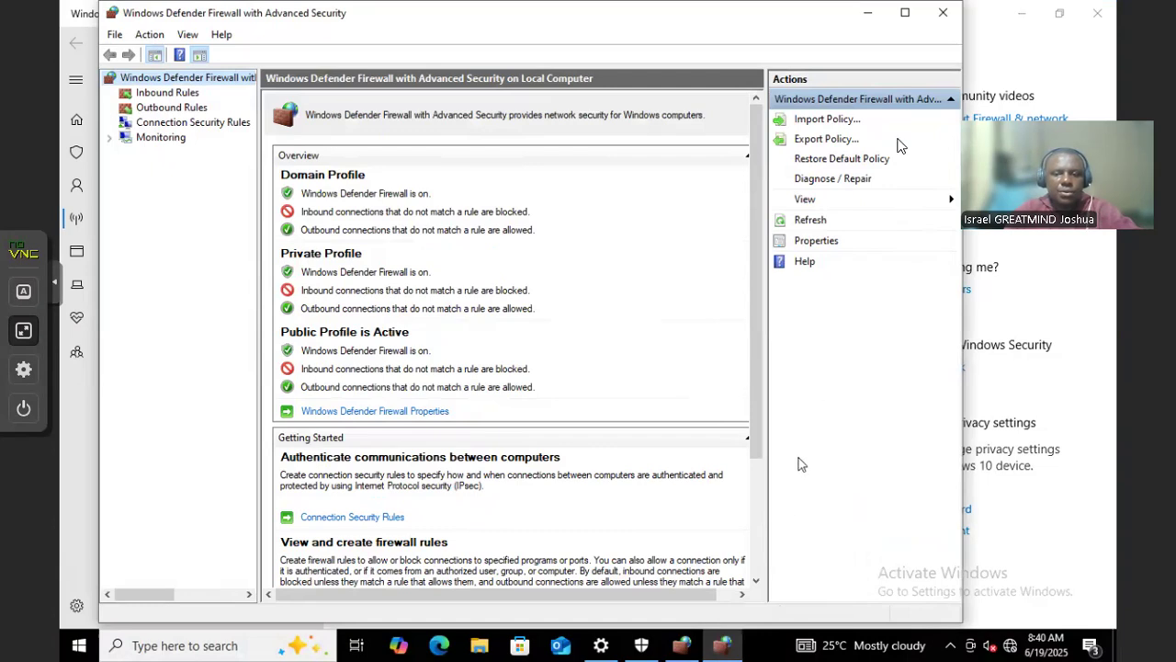
pyautogui.click(941, 15)
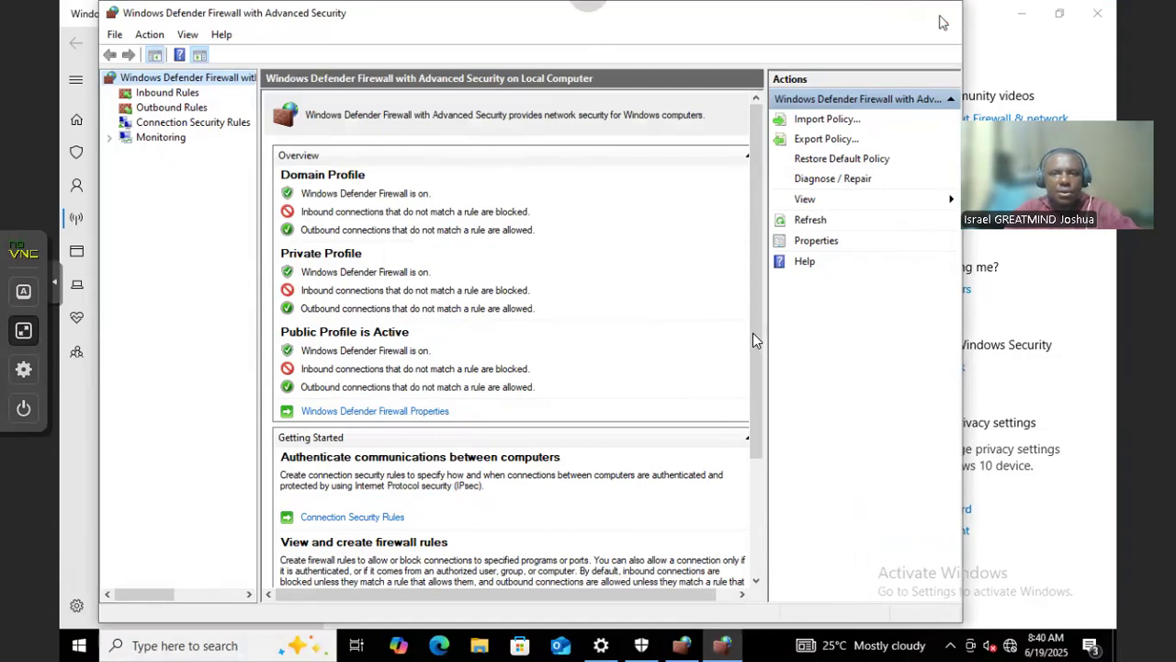
pyautogui.click(687, 641)
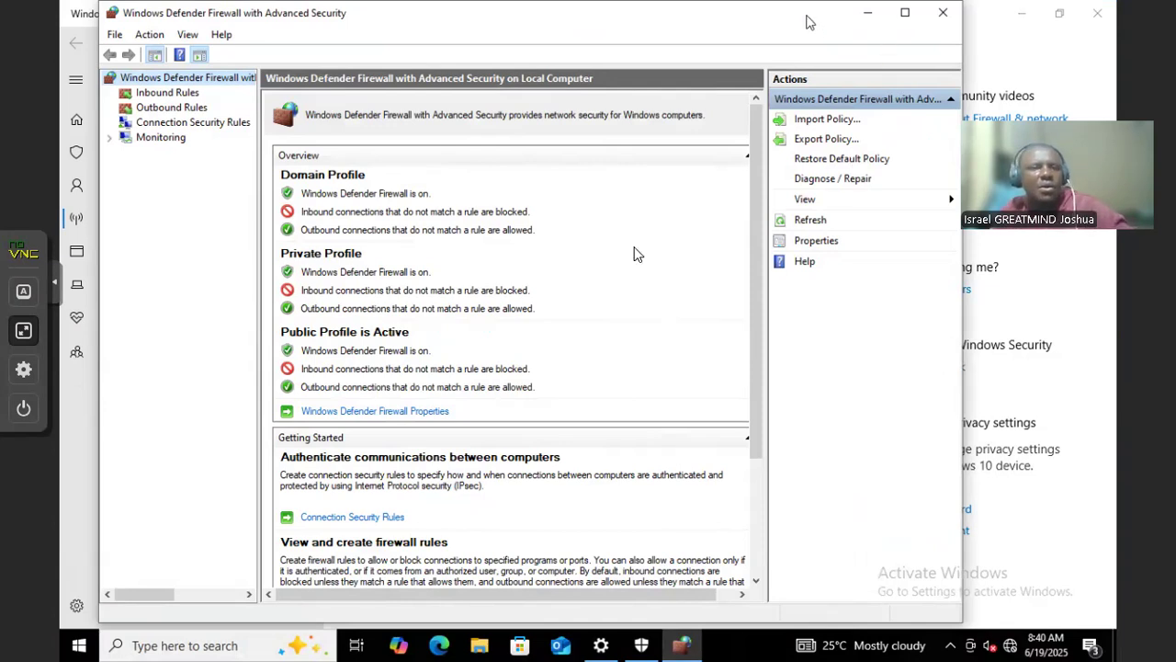
pyautogui.click(168, 94)
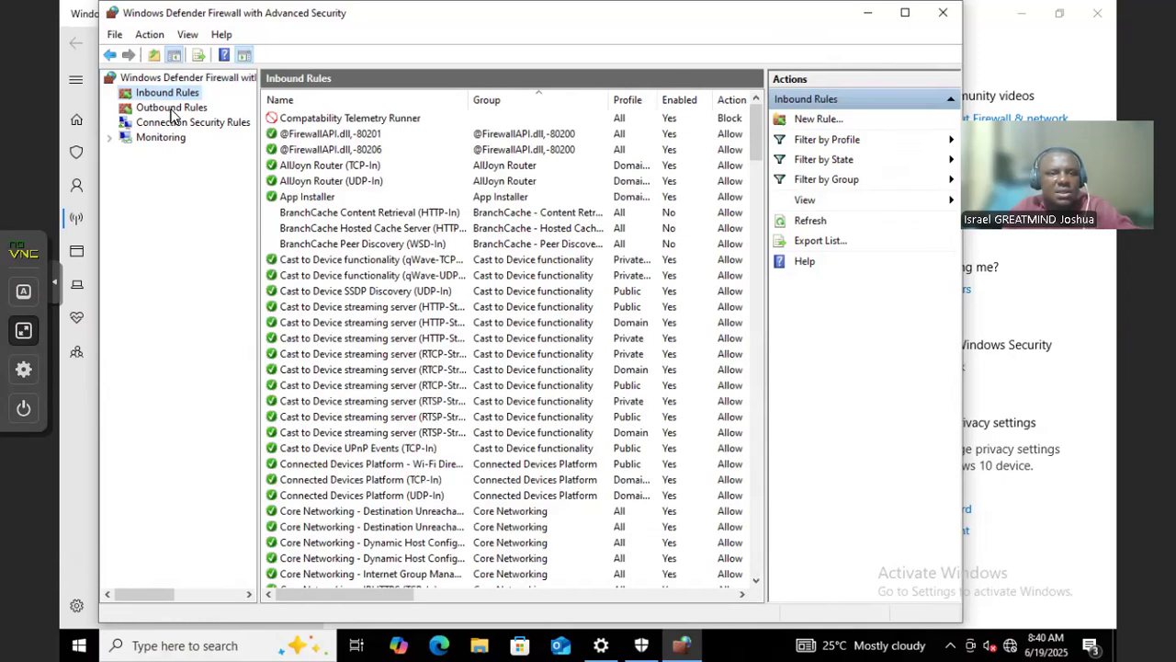
pyautogui.click(173, 109)
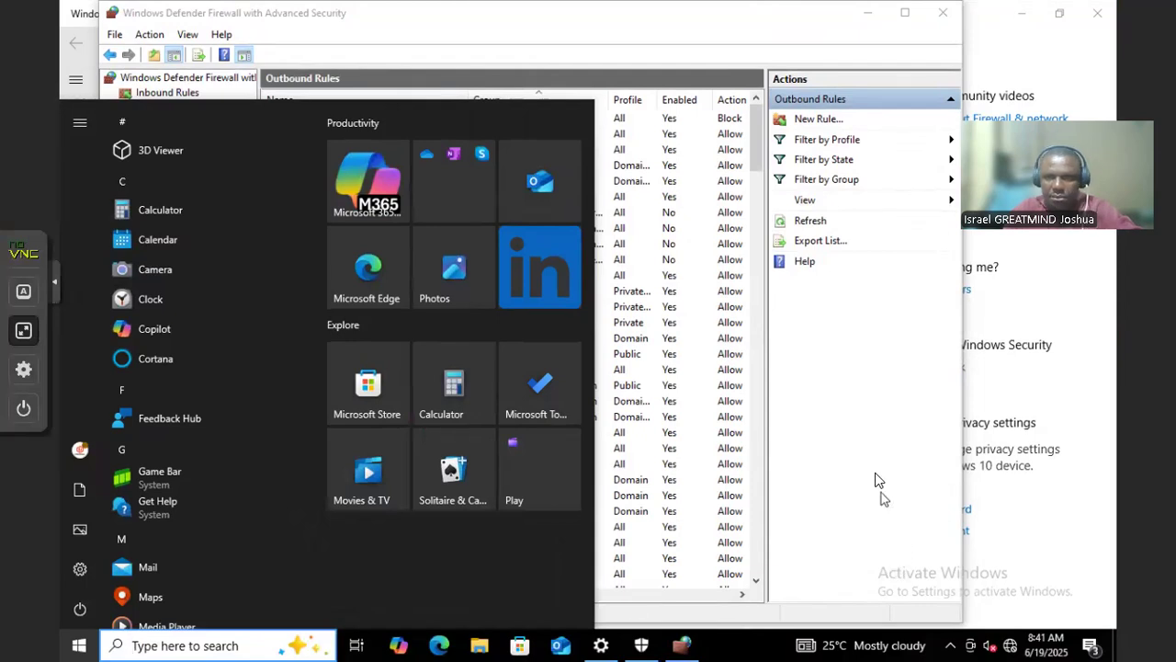
pyautogui.click(876, 475)
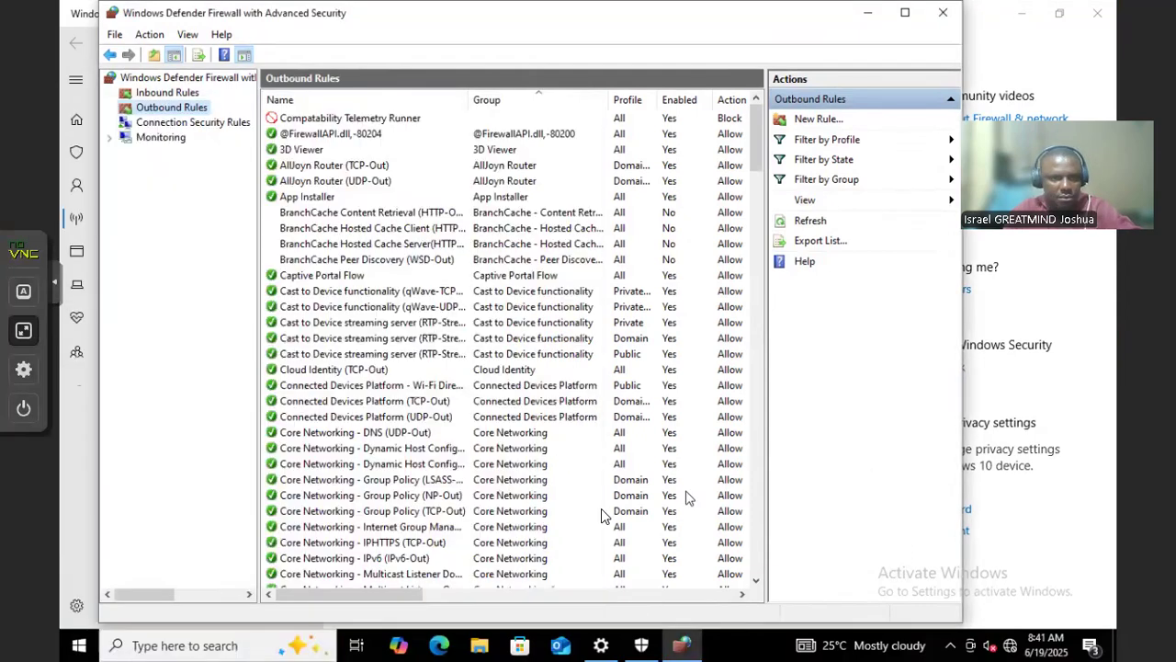
pyautogui.click(190, 644)
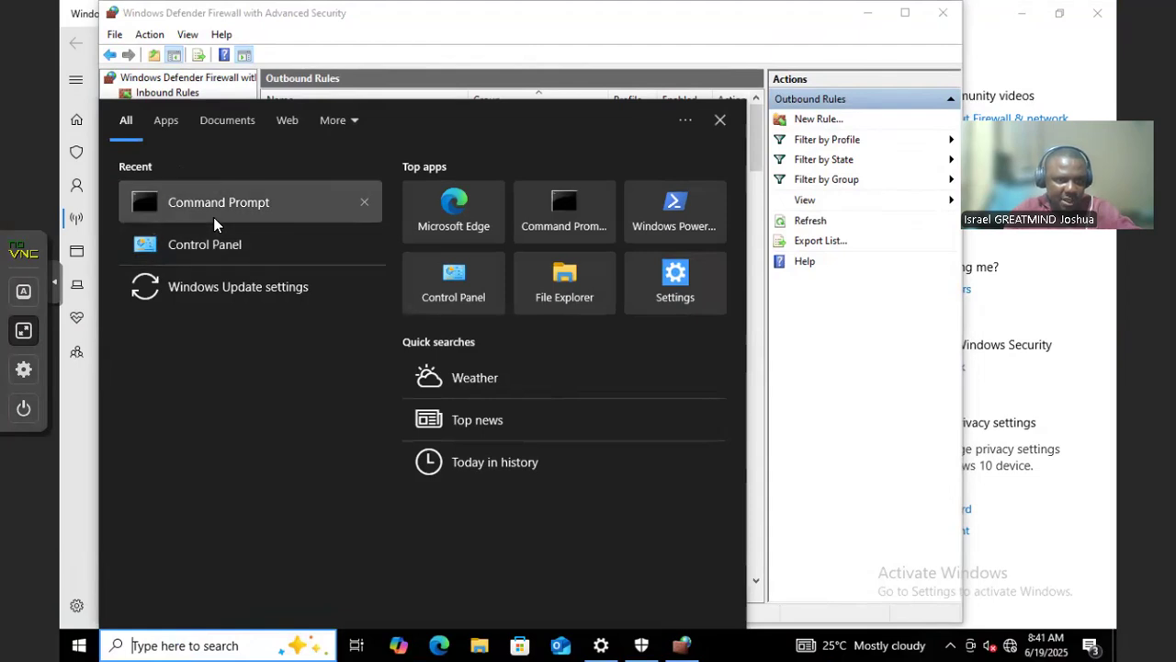
# Open Command Prompt, run ipconfig, and ping 192.168.100.114
pyautogui.click(213, 221)
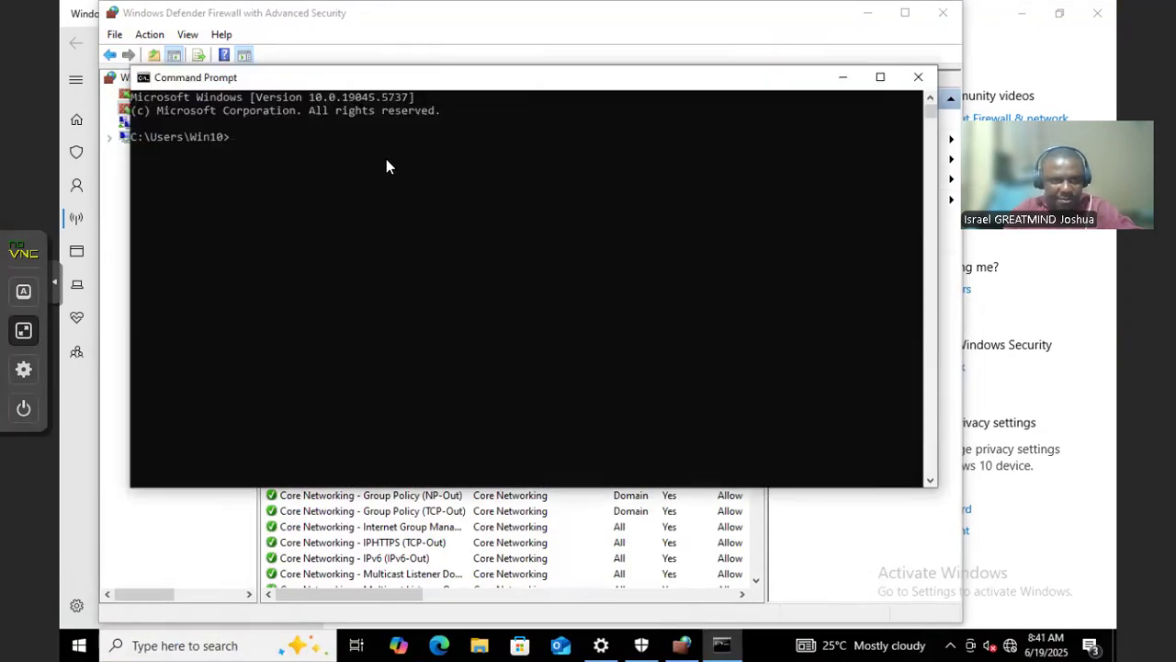
pyautogui.moveTo(448, 79); pyautogui.dragTo(487, 188)
pyautogui.click(527, 303)
pyautogui.write('pin')
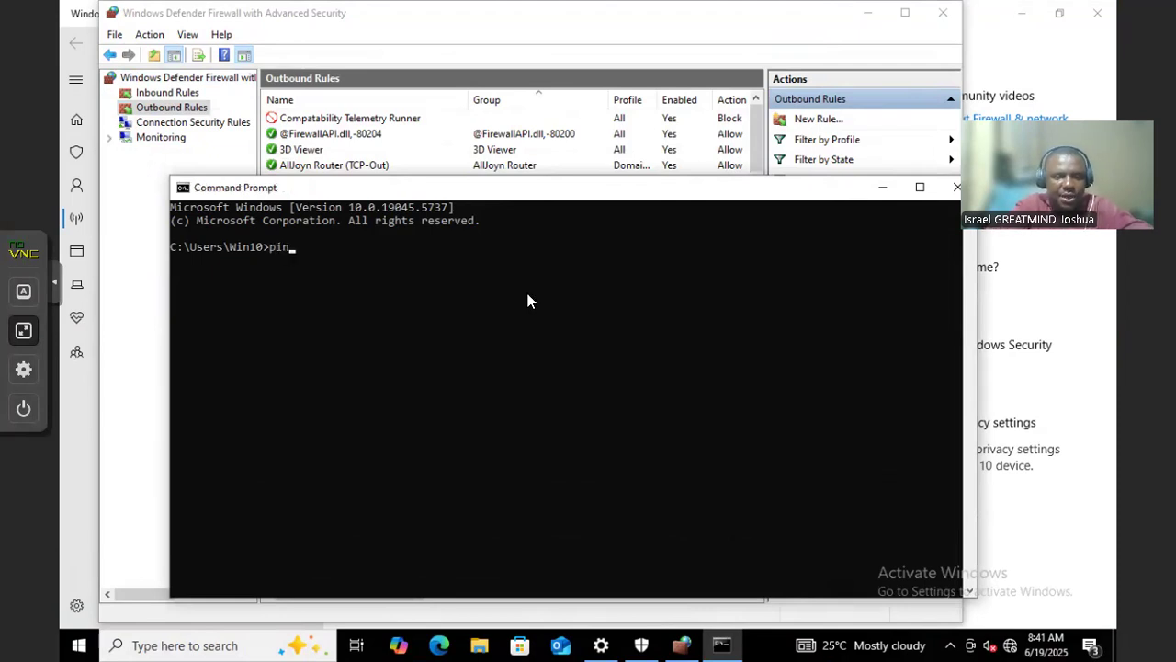
pyautogui.write('g 192.1')
pyautogui.press('BackSpace')
pyautogui.press('BackSpace')
pyautogui.press('BackSpace')
pyautogui.press('BackSpace')
pyautogui.press('BackSpace')
pyautogui.press('BackSpace')
pyautogui.press('BackSpace')
pyautogui.press('BackSpace')
pyautogui.press('BackSpace')
pyautogui.press('BackSpace')
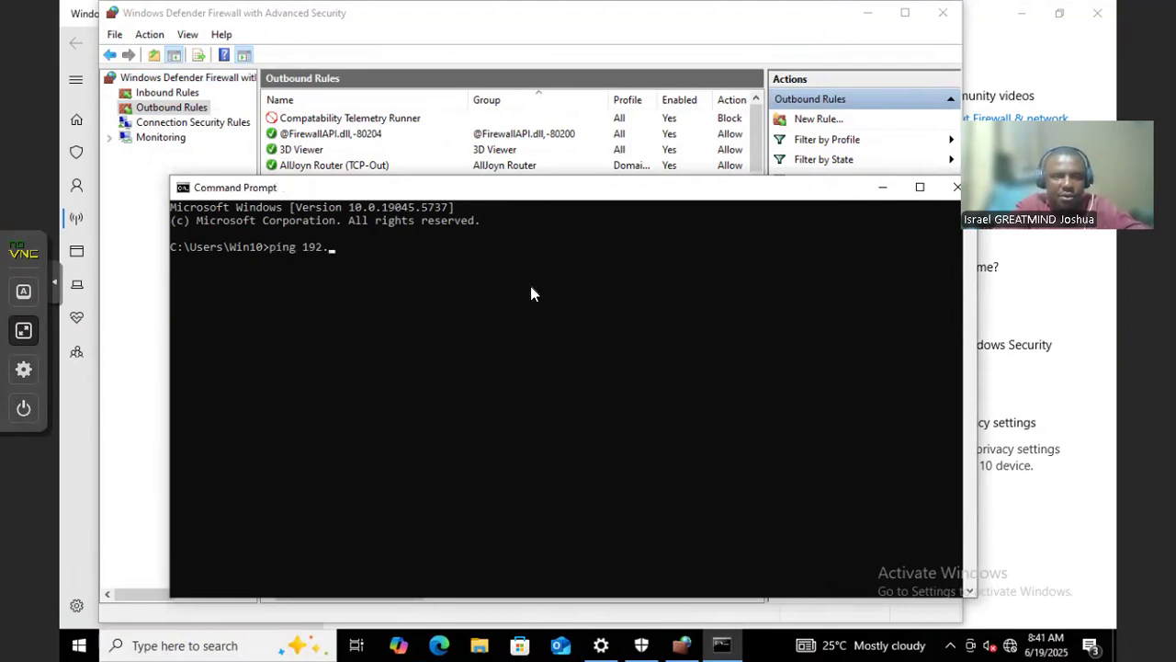
pyautogui.write('ipconfig')
pyautogui.press('Return')
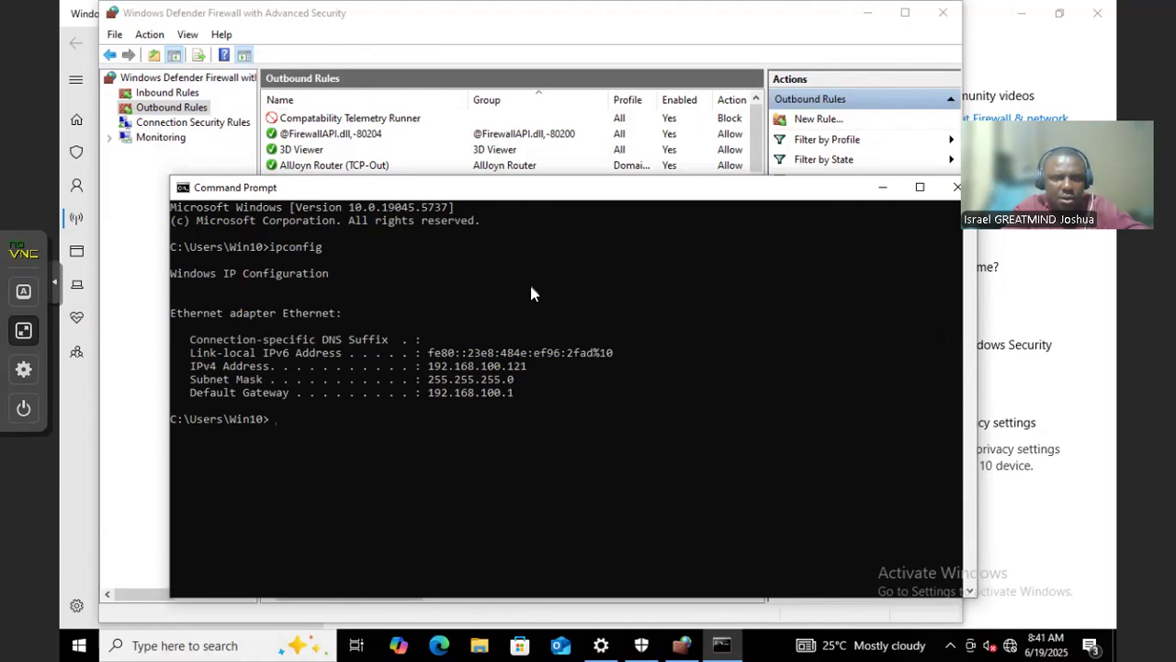
pyautogui.write('ping ')
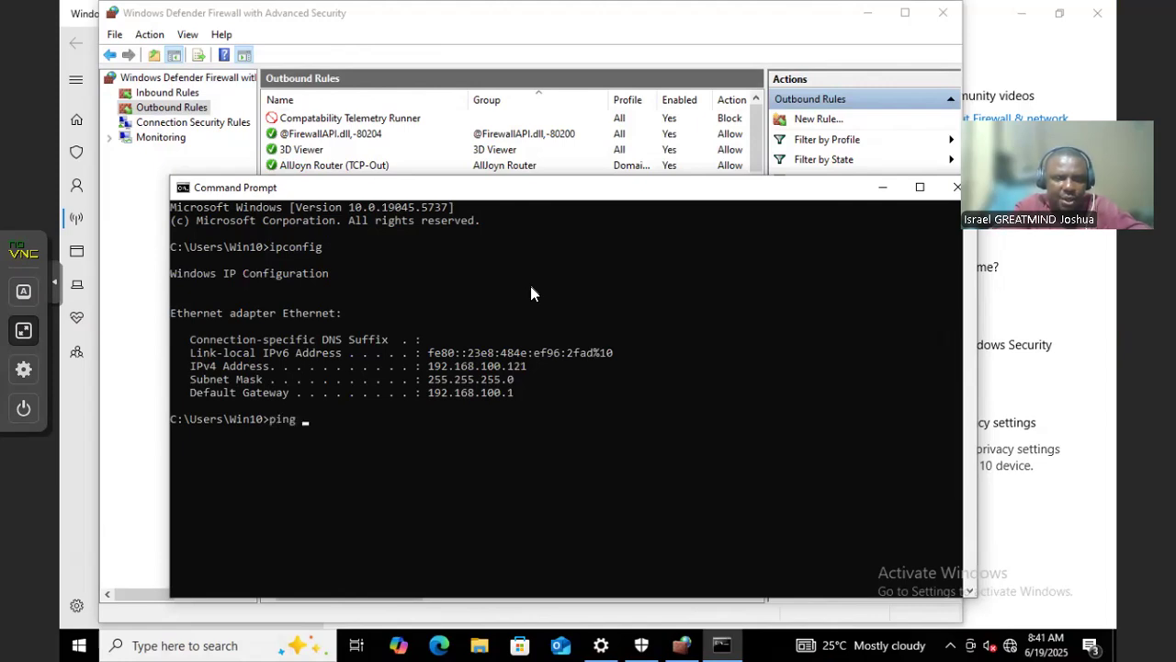
pyautogui.write('1')
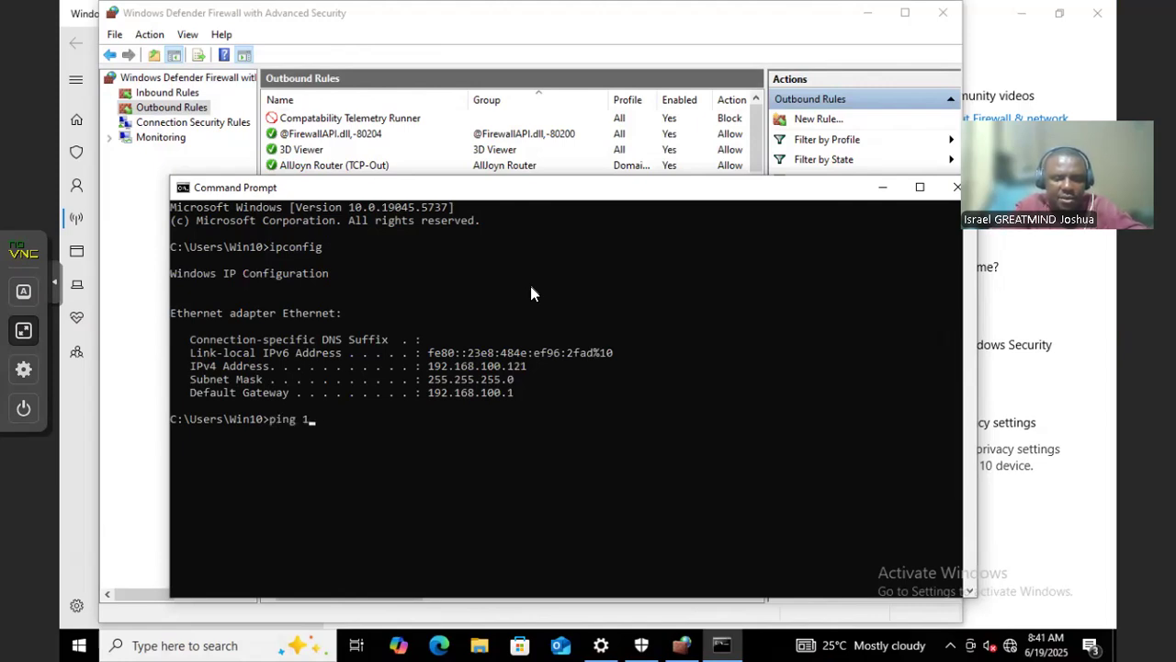
pyautogui.write('92.168')
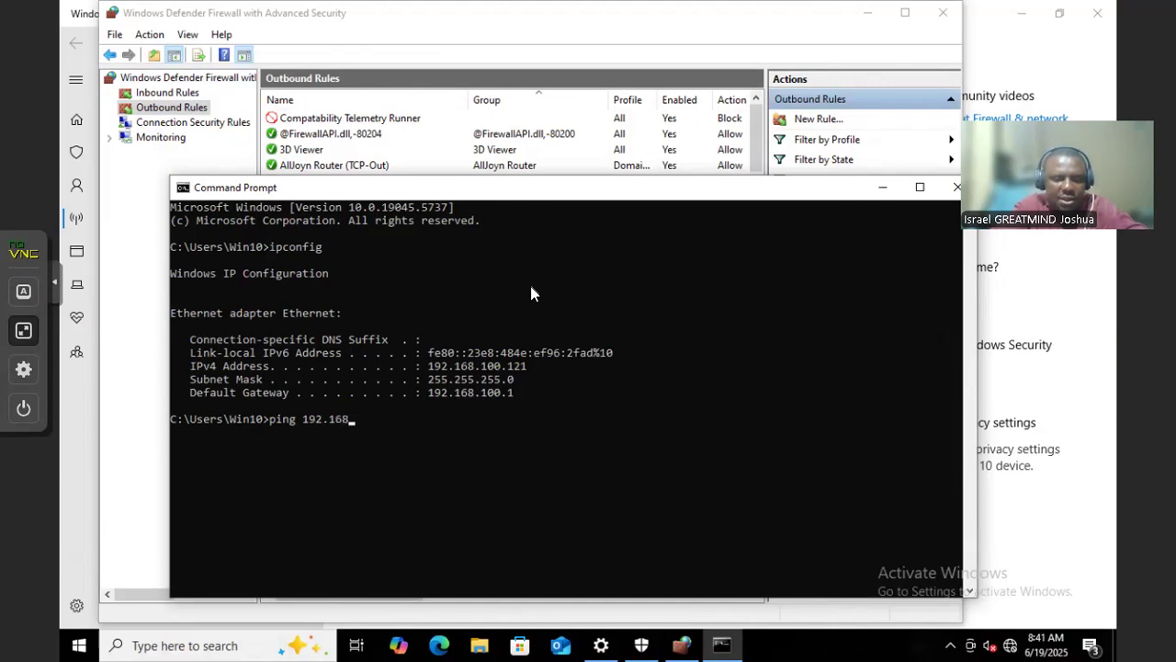
pyautogui.write('.100.1')
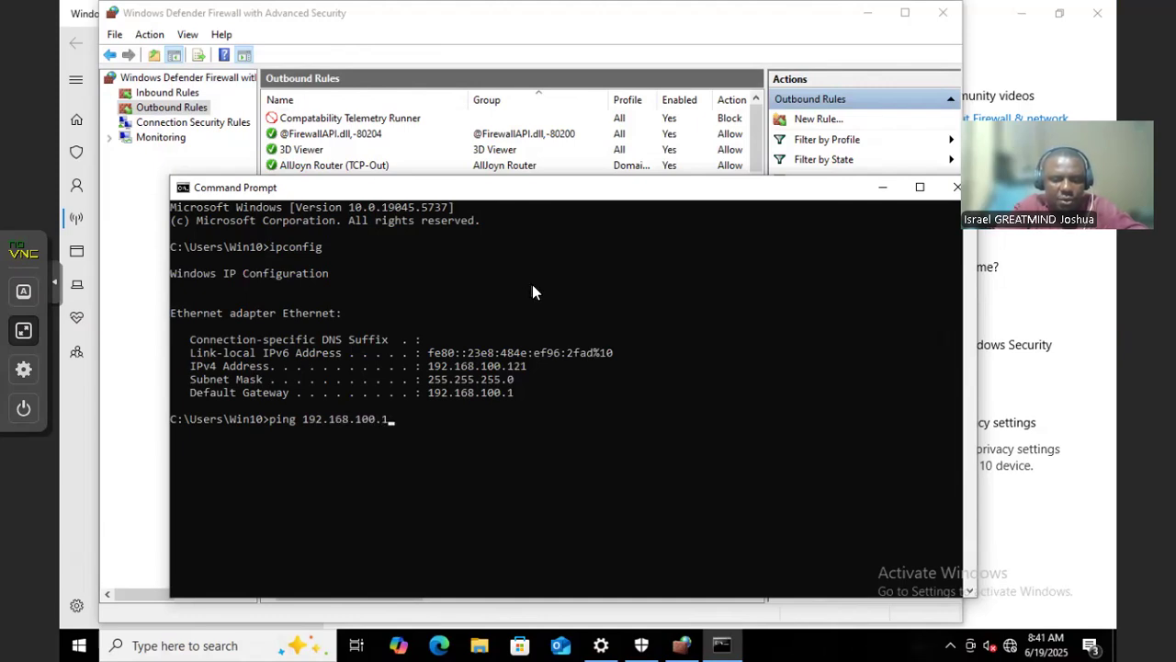
pyautogui.write('14')
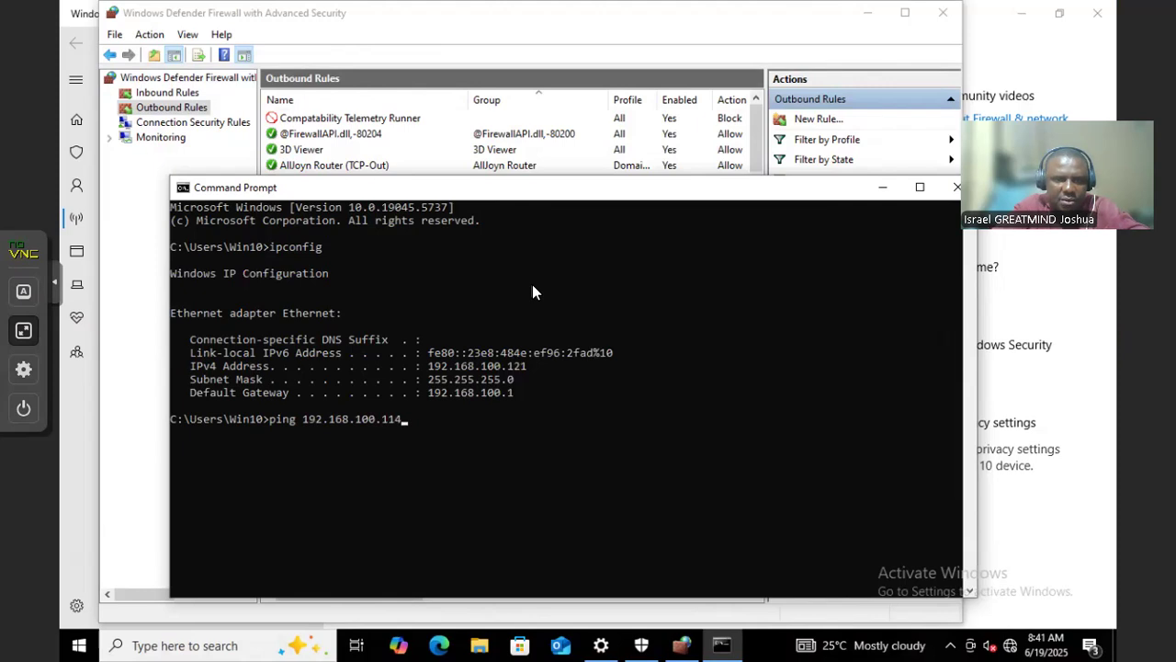
pyautogui.press('Return')
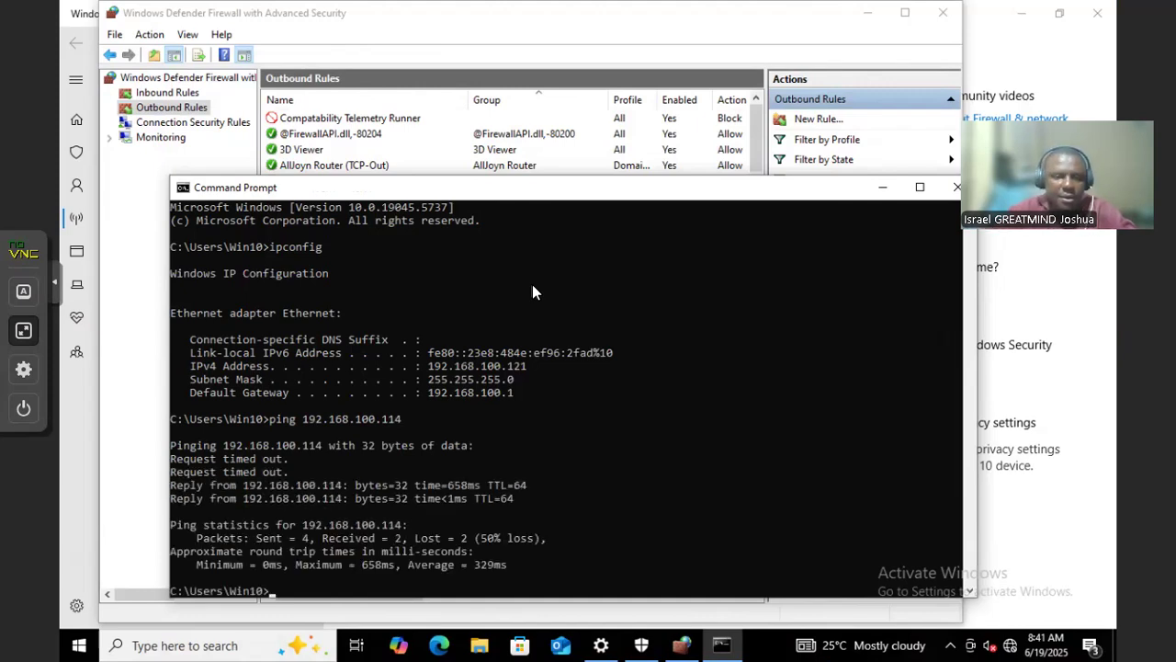
# Ping 192.168.100.116 and 192.168.100.119 by editing the recalled command
pyautogui.press('Up')
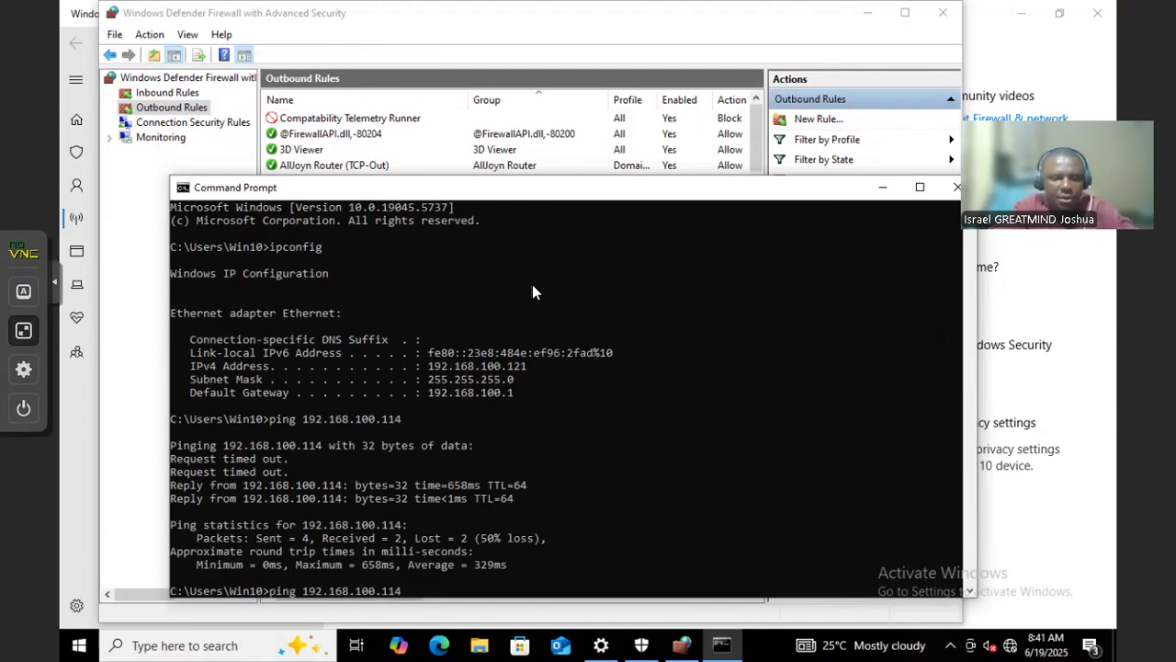
pyautogui.write('6')
pyautogui.press('Return')
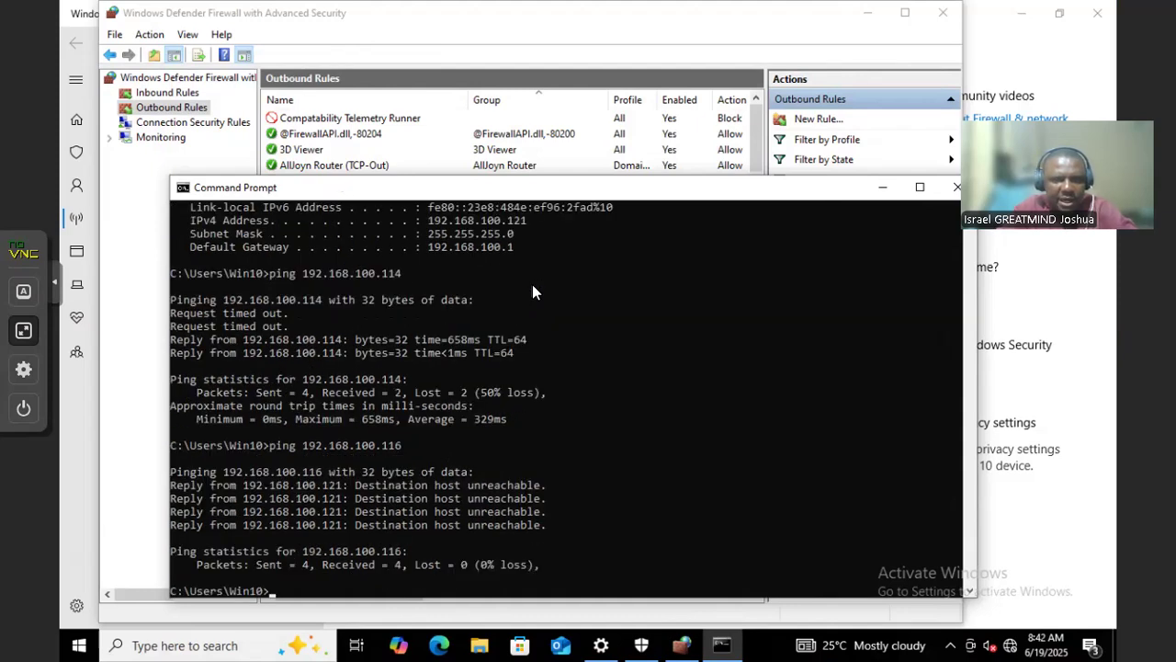
pyautogui.press('Up')
pyautogui.press('BackSpace')
pyautogui.write('9')
pyautogui.press('Return')
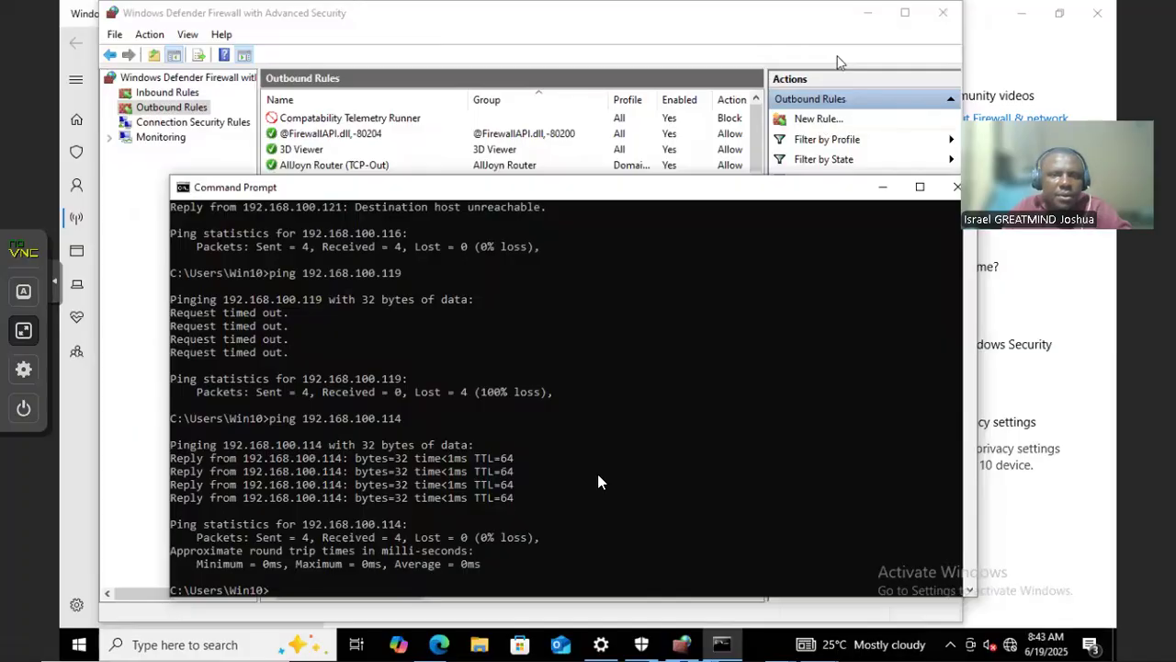
# Re-ping 192.168.100.114, then start a continuous ping to it with -t
pyautogui.click(606, 460)
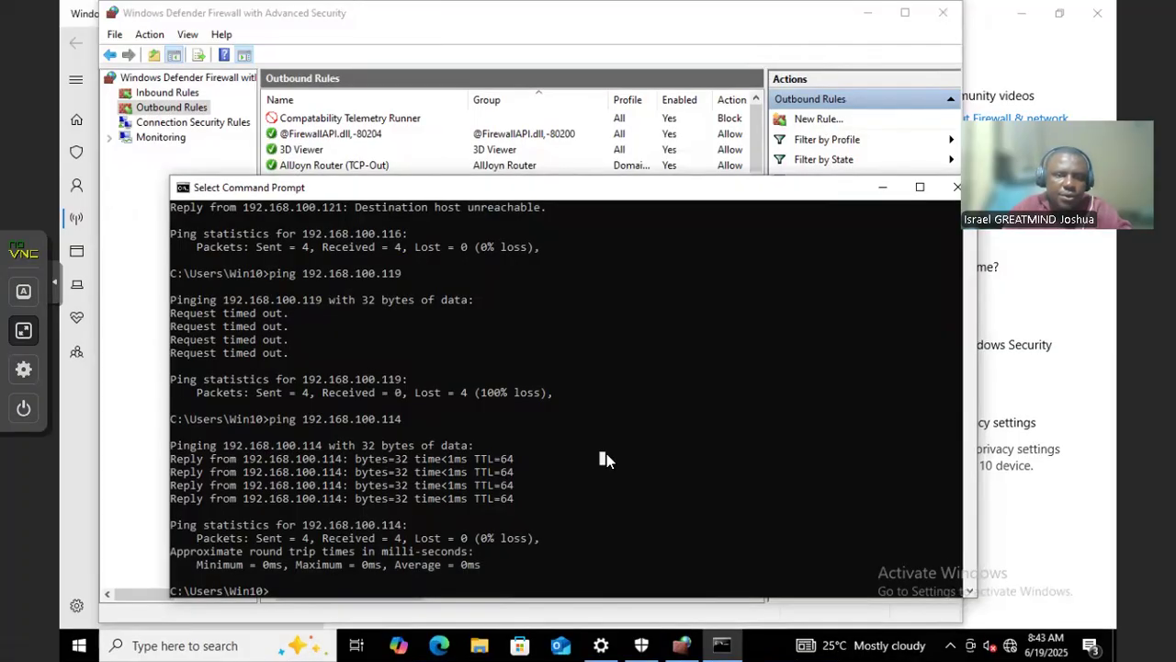
pyautogui.press('Up')
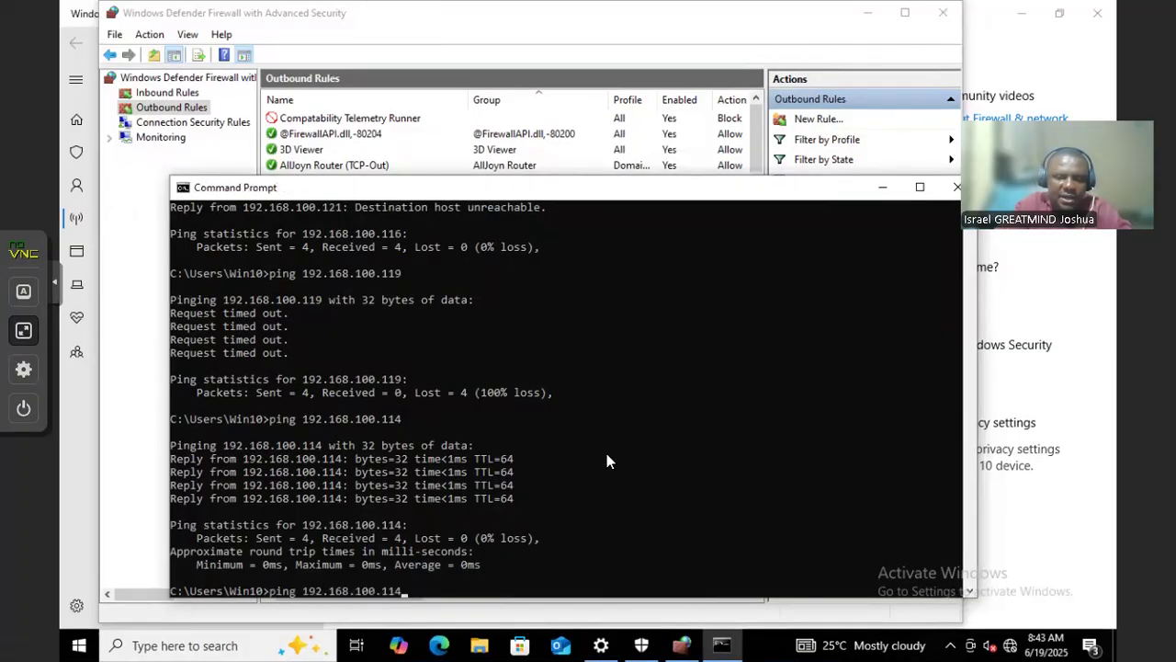
pyautogui.press('Return')
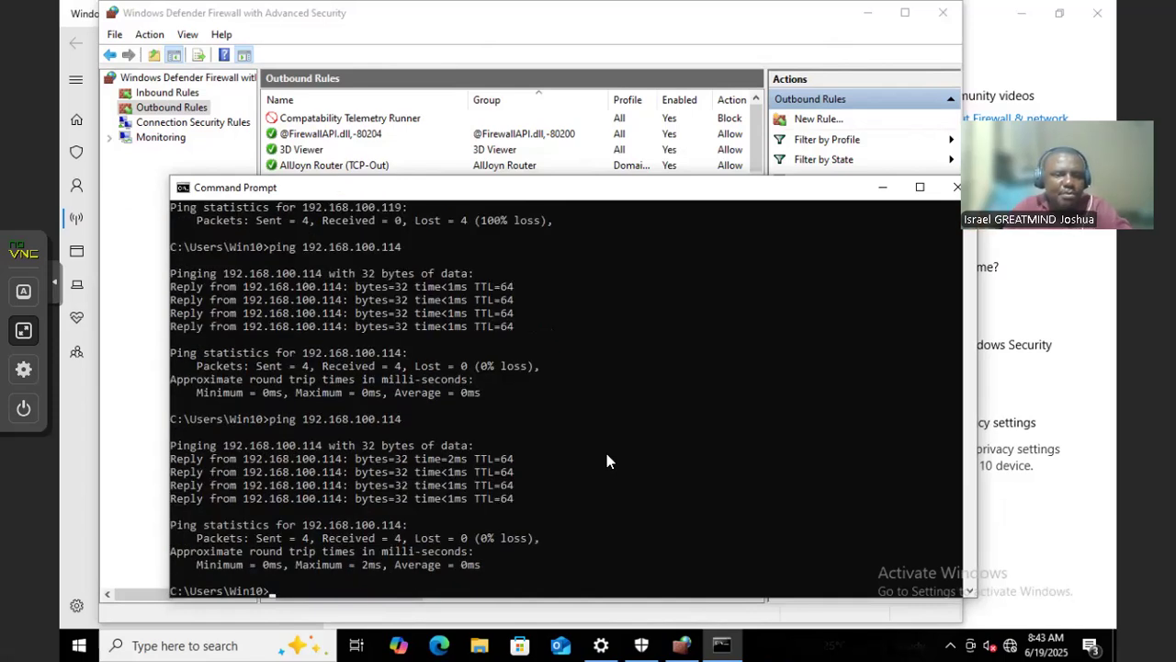
pyautogui.press('Up')
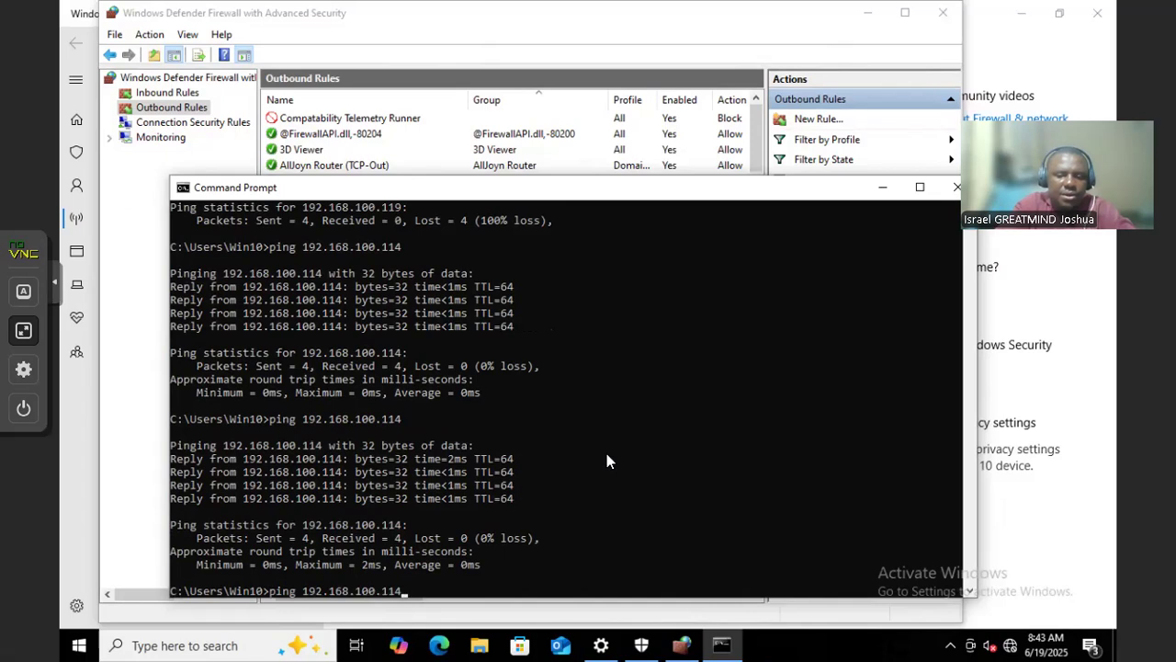
pyautogui.write('-t')
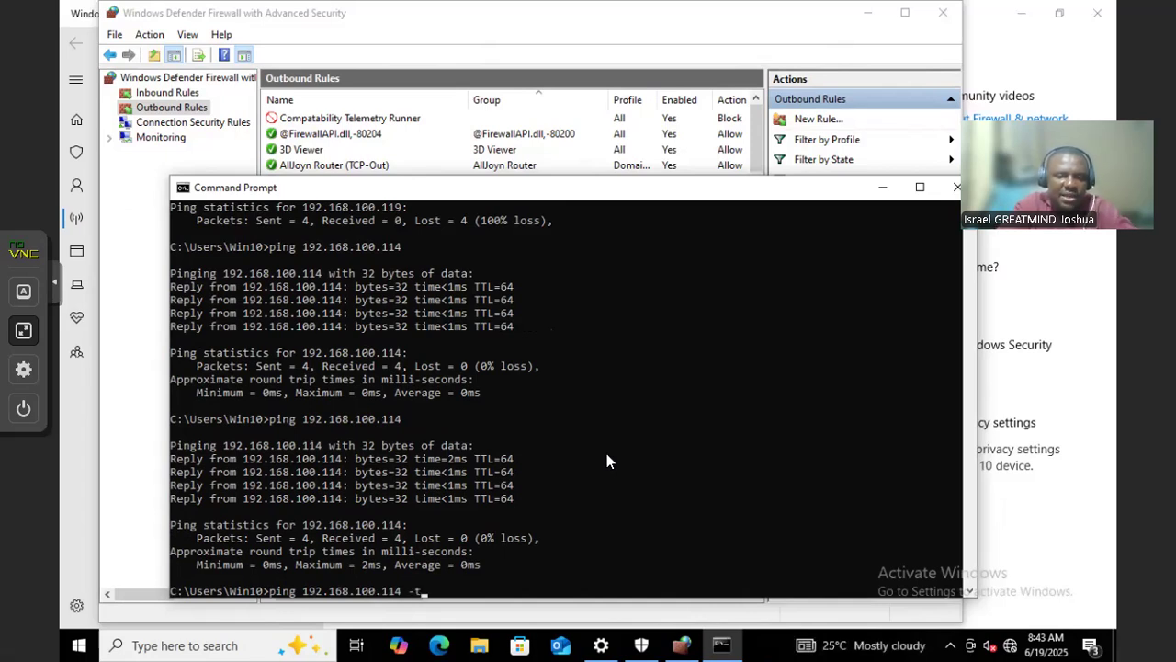
pyautogui.press('Return')
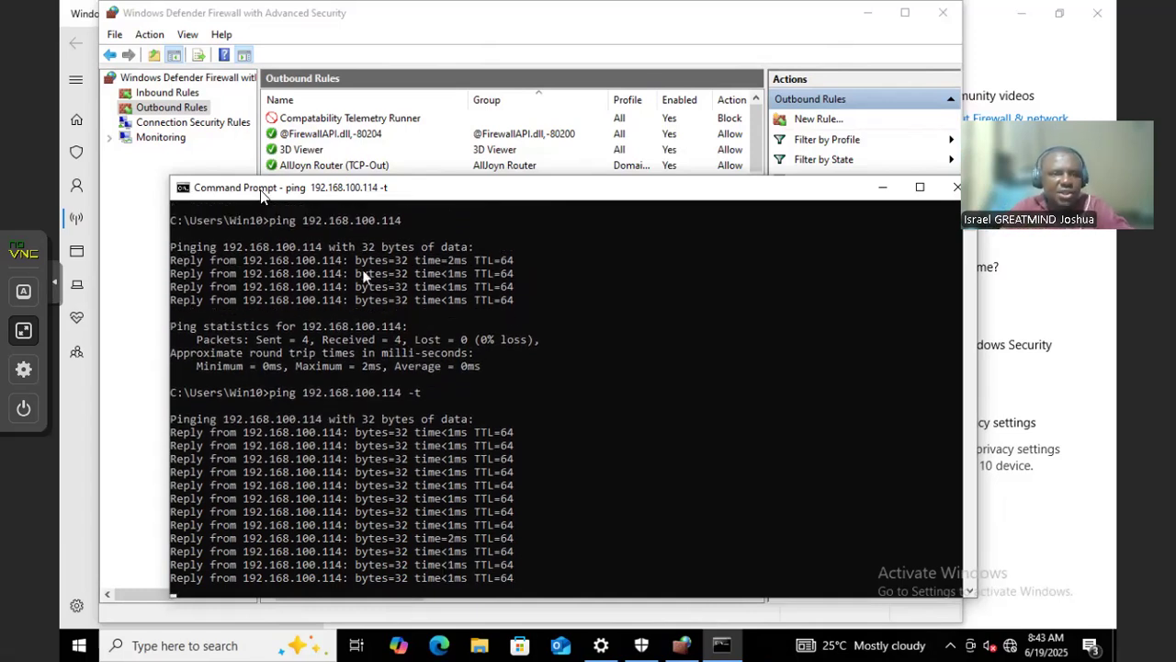
# Start a new outbound rule, then narrow and move the ping console beside the wizard
pyautogui.click(188, 114)
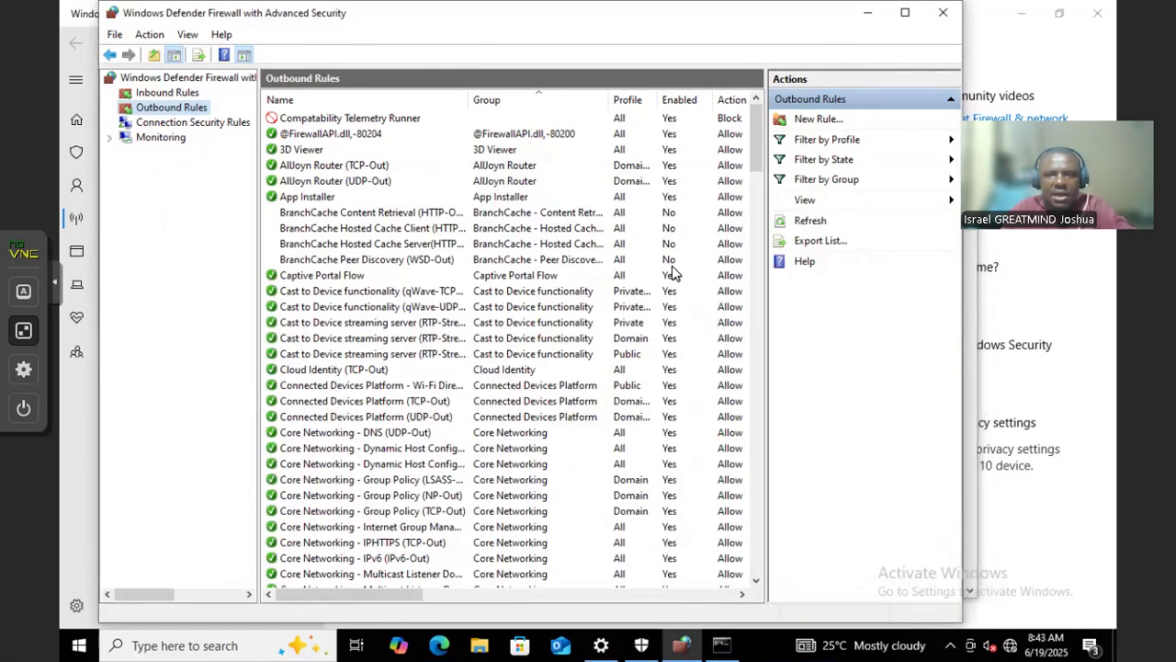
pyautogui.click(809, 126)
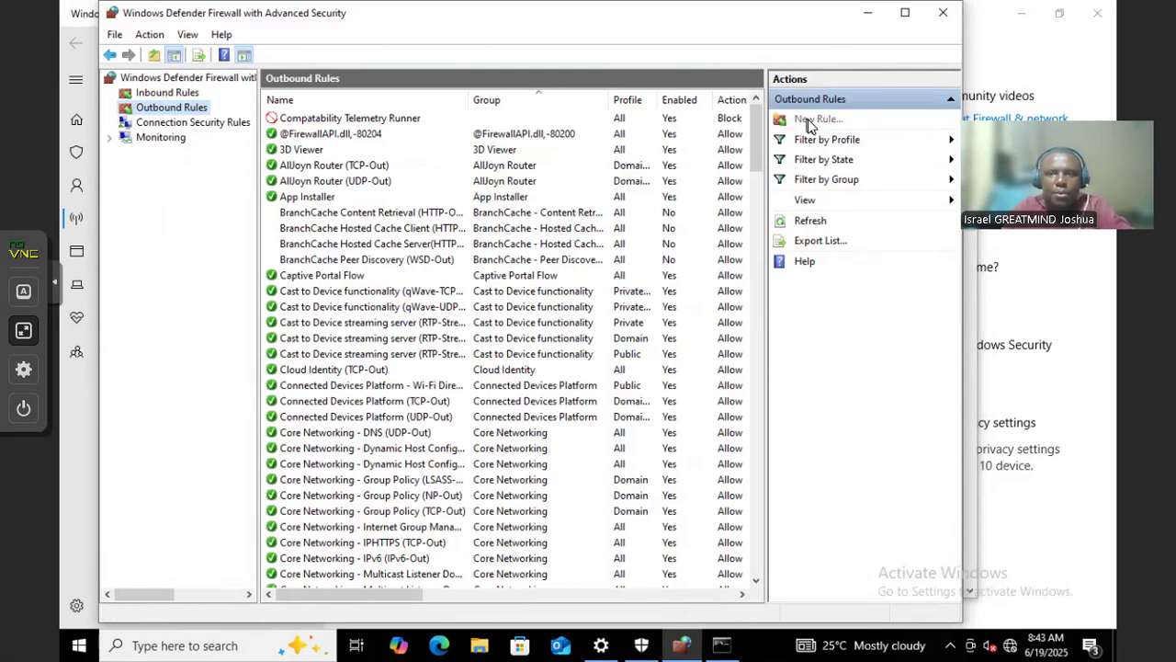
pyautogui.click(722, 645)
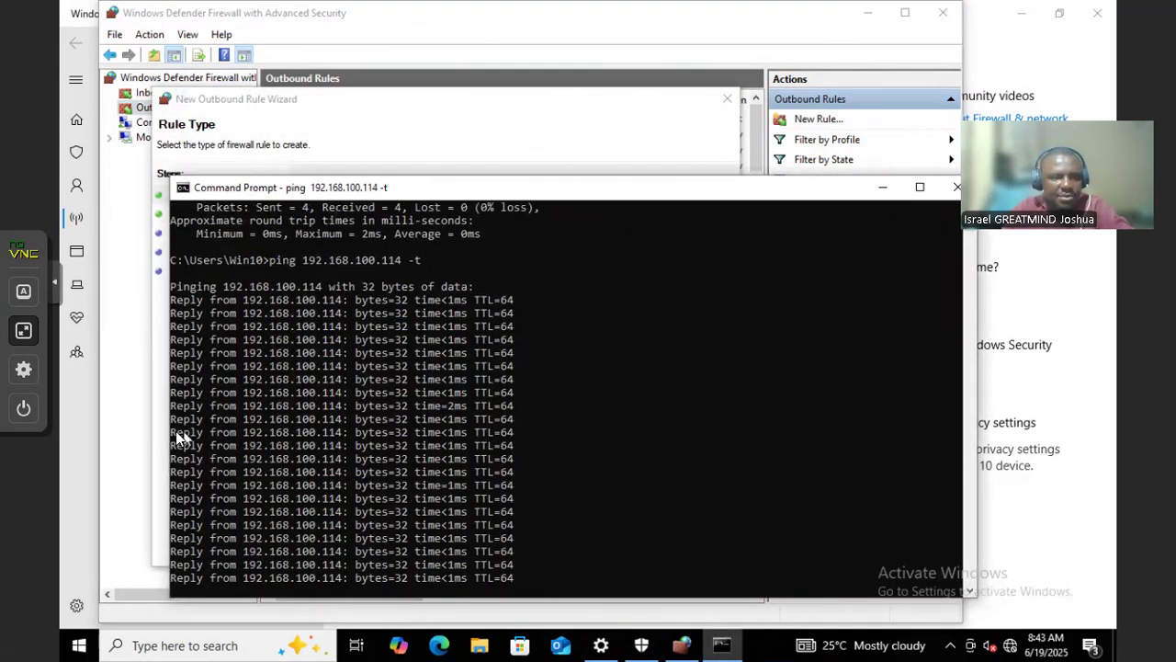
pyautogui.moveTo(171, 429); pyautogui.dragTo(249, 431)
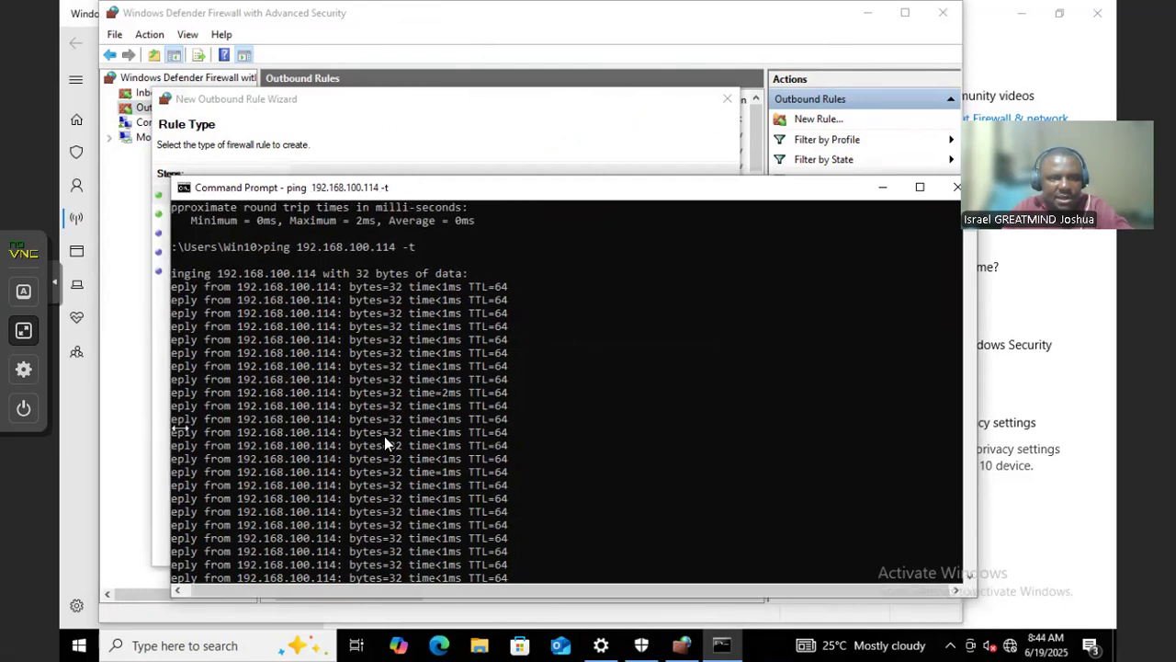
pyautogui.moveTo(518, 439); pyautogui.dragTo(591, 422)
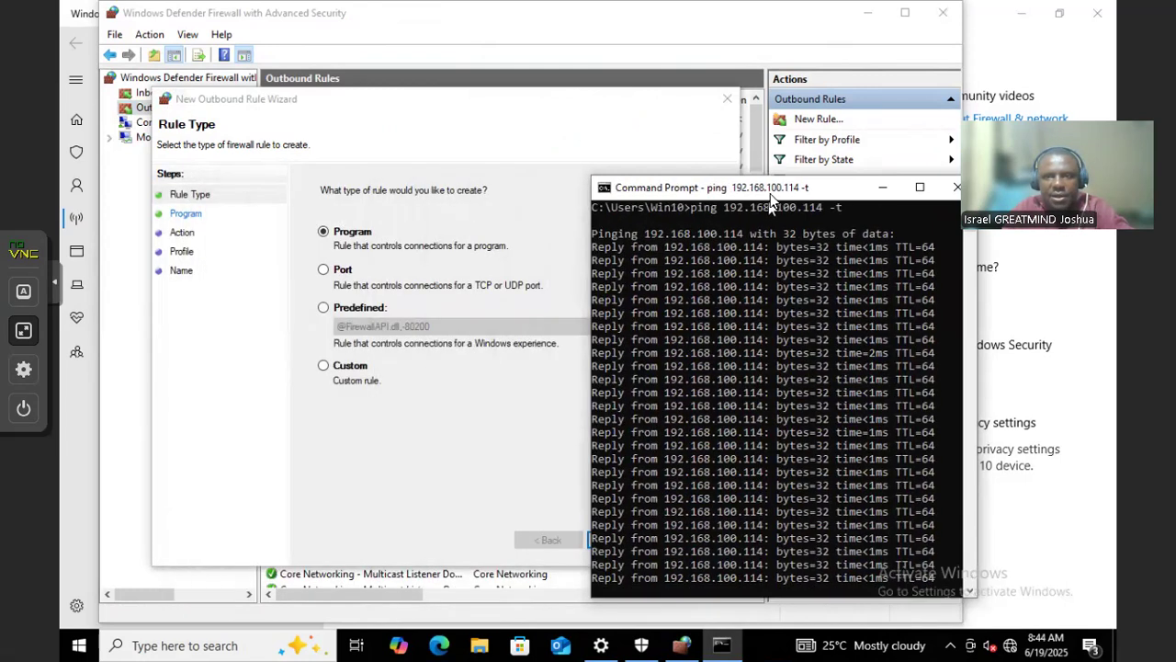
pyautogui.moveTo(772, 193); pyautogui.dragTo(941, 160)
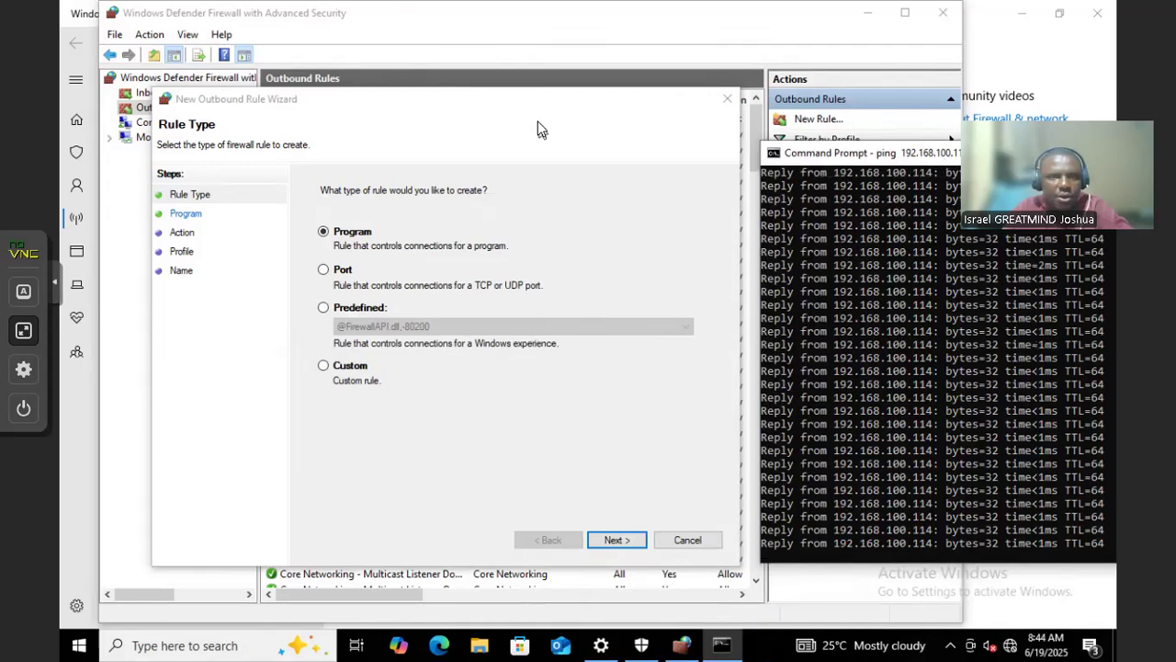
# Narrow the firewall window so both fit side by side, then reopen the New Outbound Rule Wizard
pyautogui.click(538, 127)
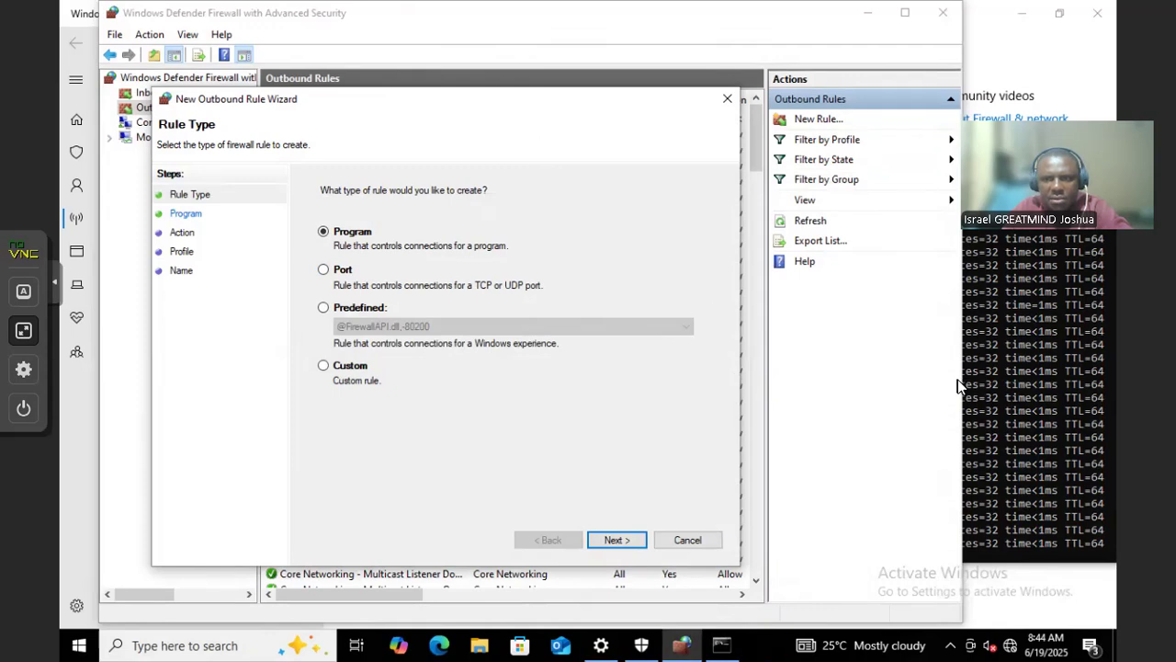
pyautogui.moveTo(962, 374); pyautogui.dragTo(797, 366)
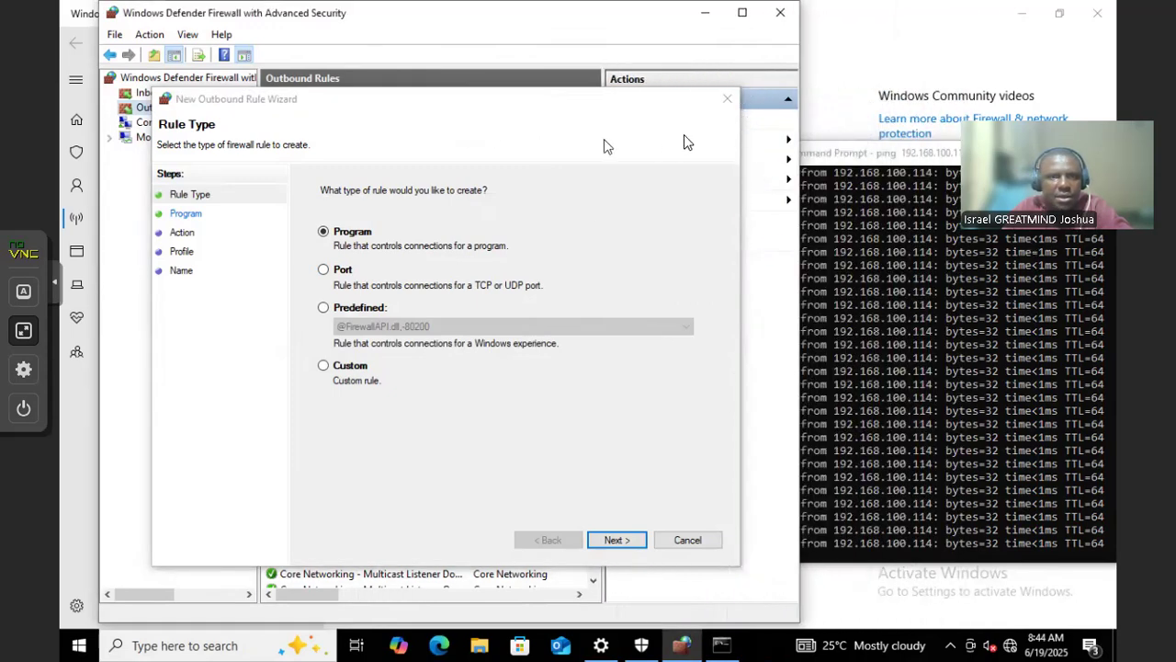
pyautogui.click(724, 103)
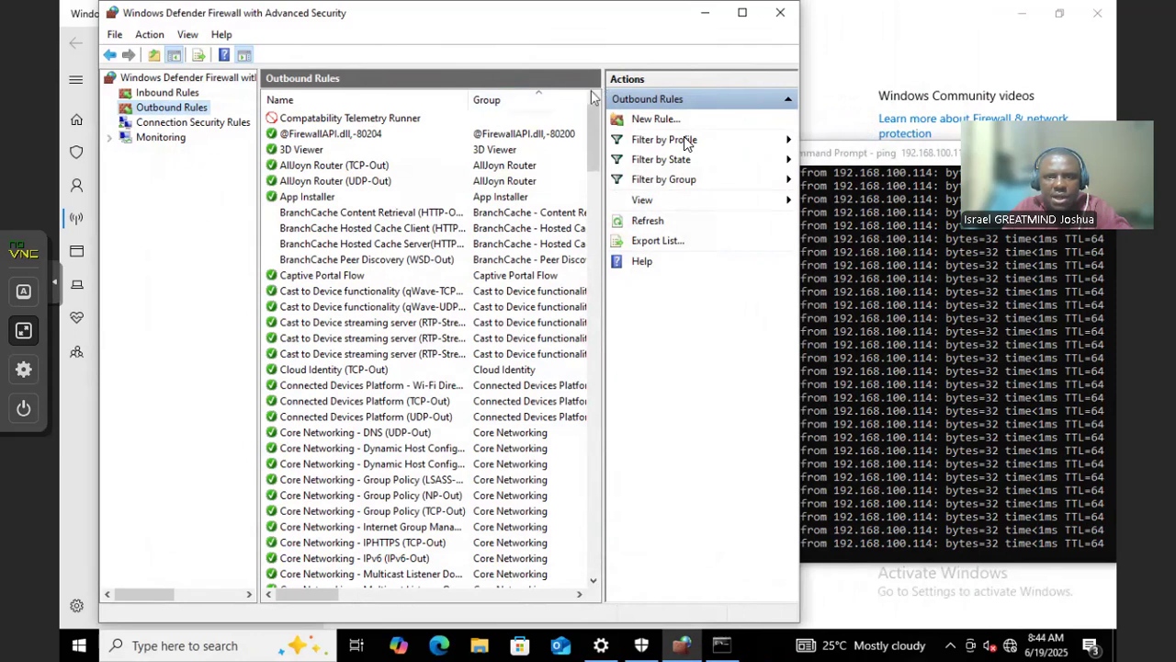
pyautogui.click(666, 121)
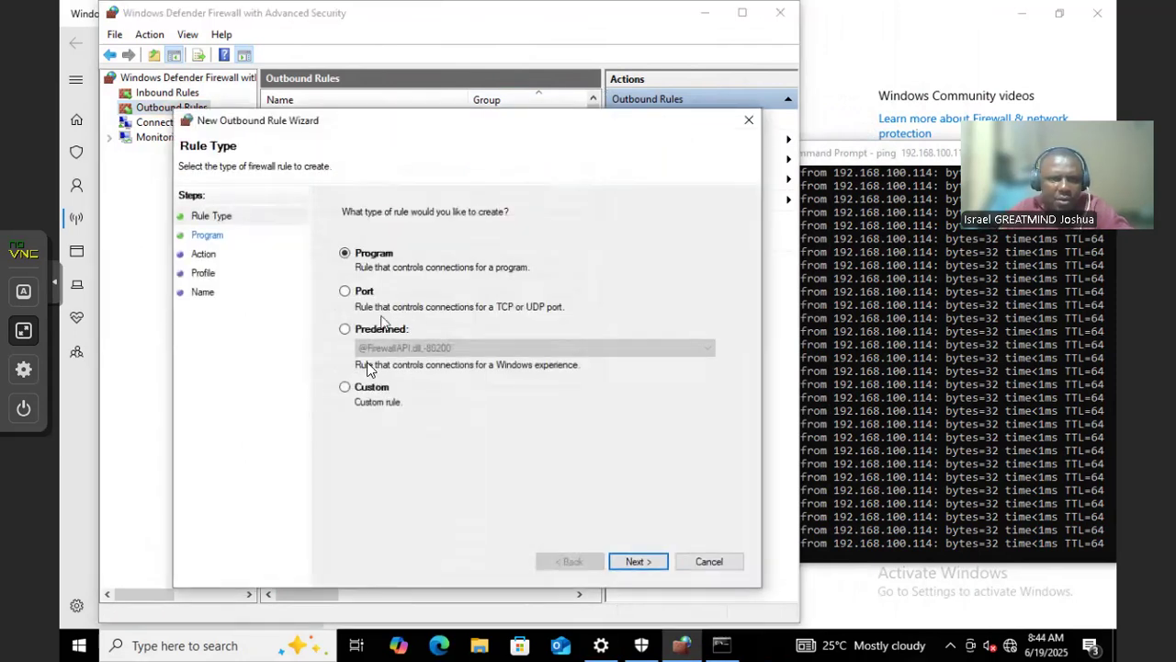
# Make it a Custom rule for all programs with protocol type ICMPv4, advancing to Scope
pyautogui.click(372, 388)
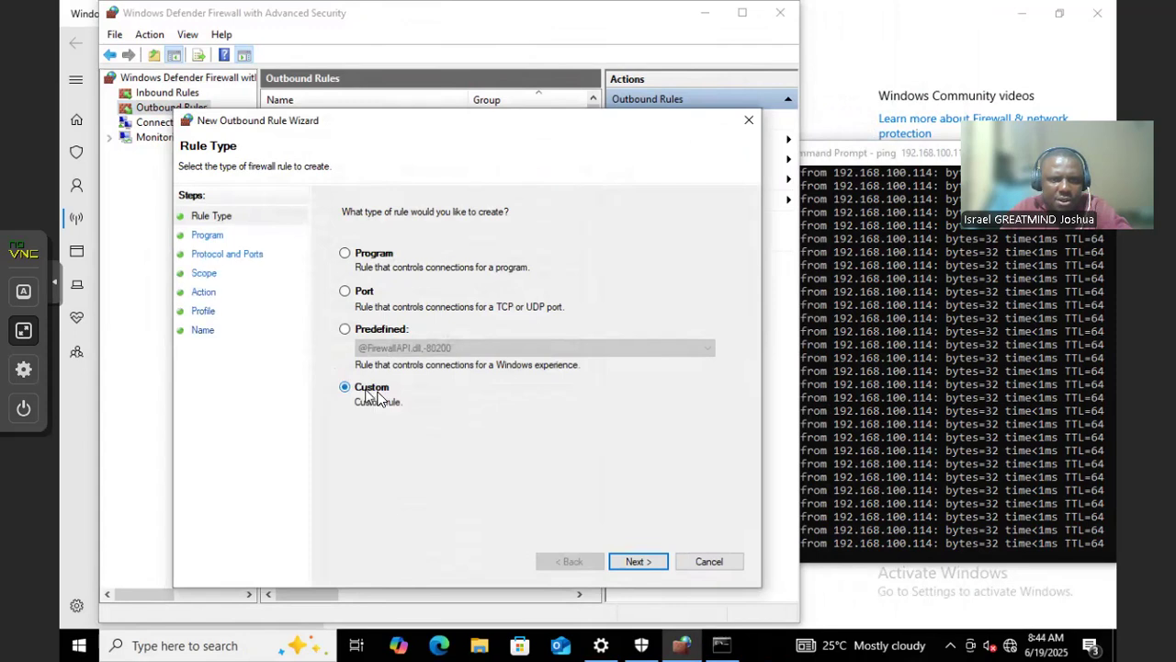
pyautogui.click(636, 558)
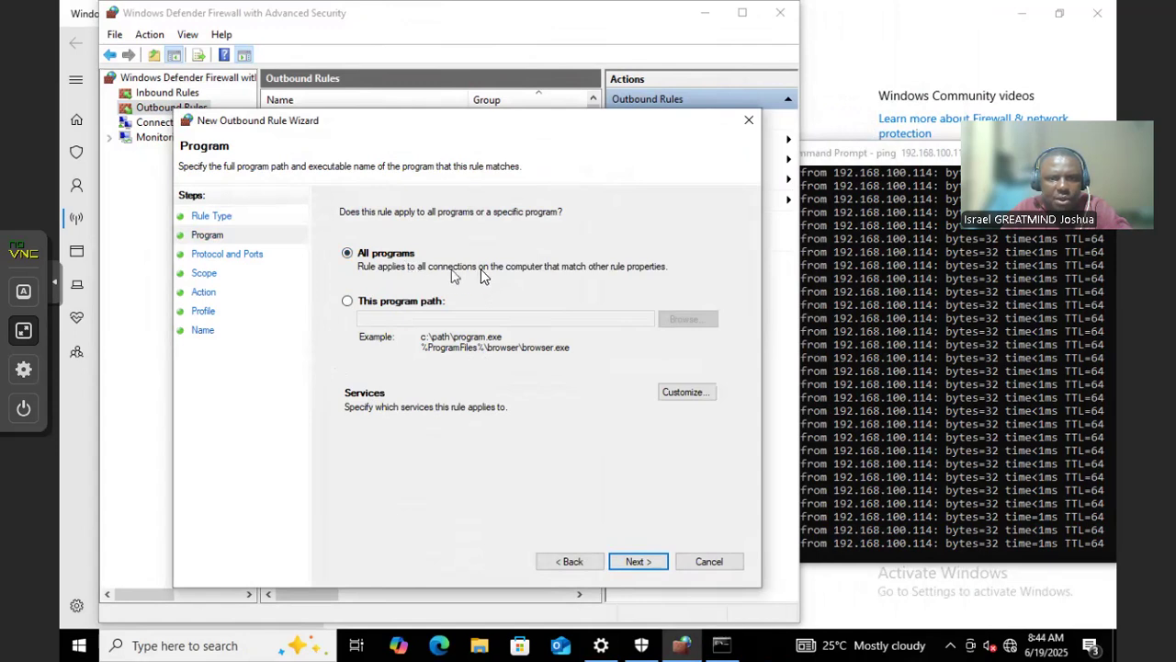
pyautogui.click(638, 561)
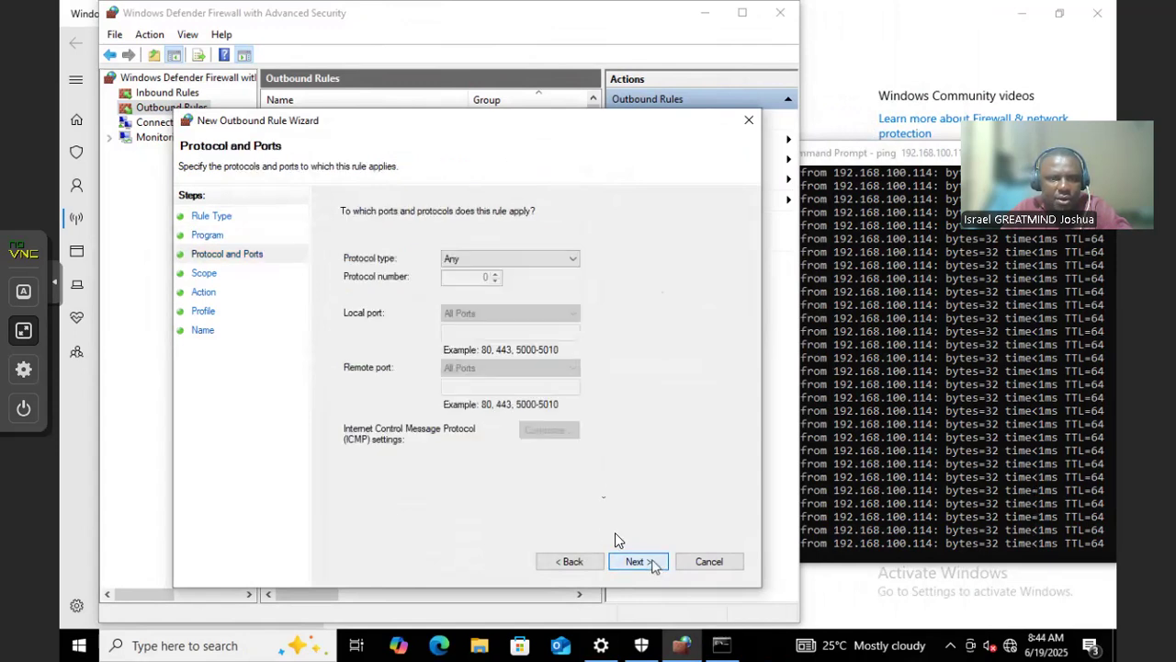
pyautogui.click(480, 260)
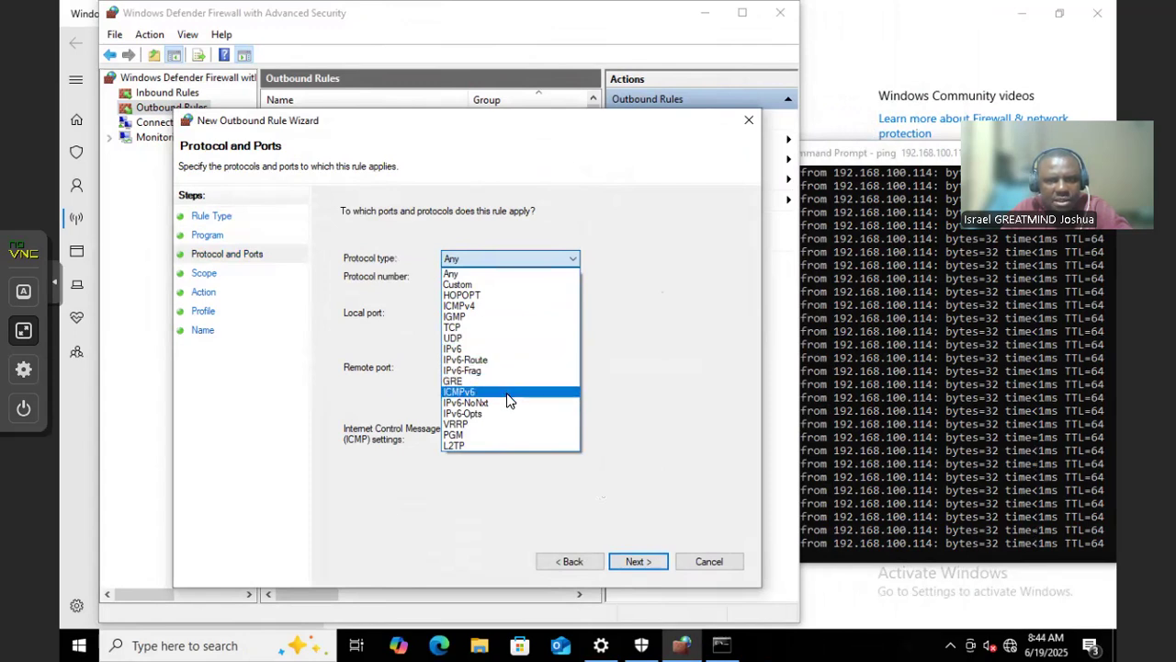
pyautogui.click(477, 305)
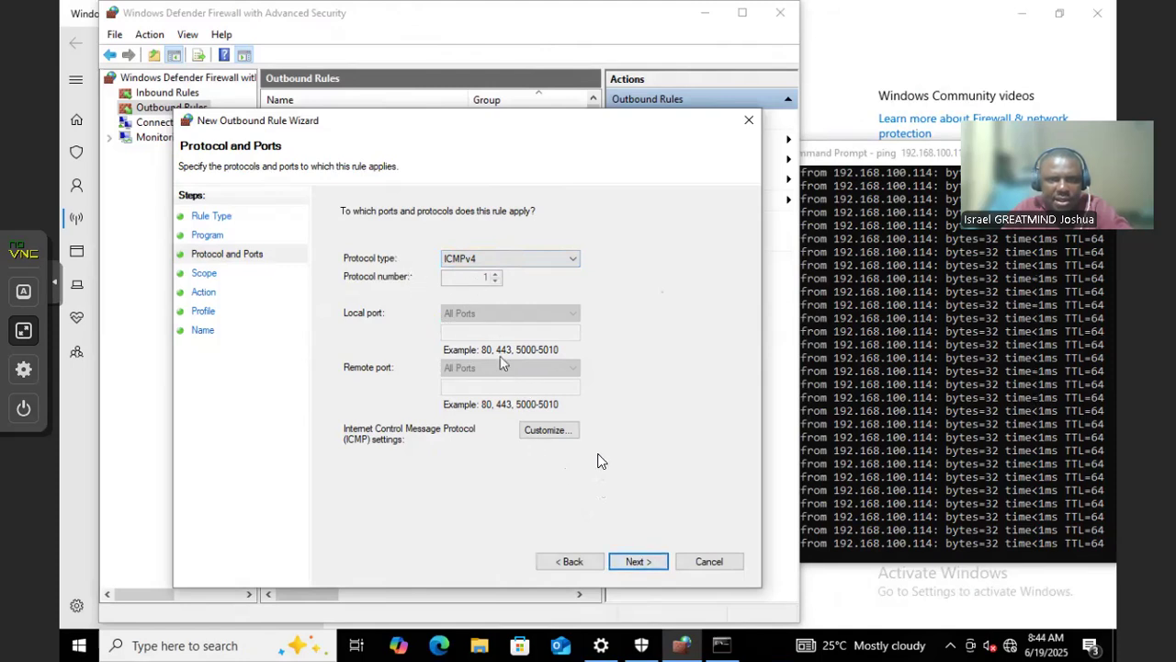
pyautogui.click(638, 561)
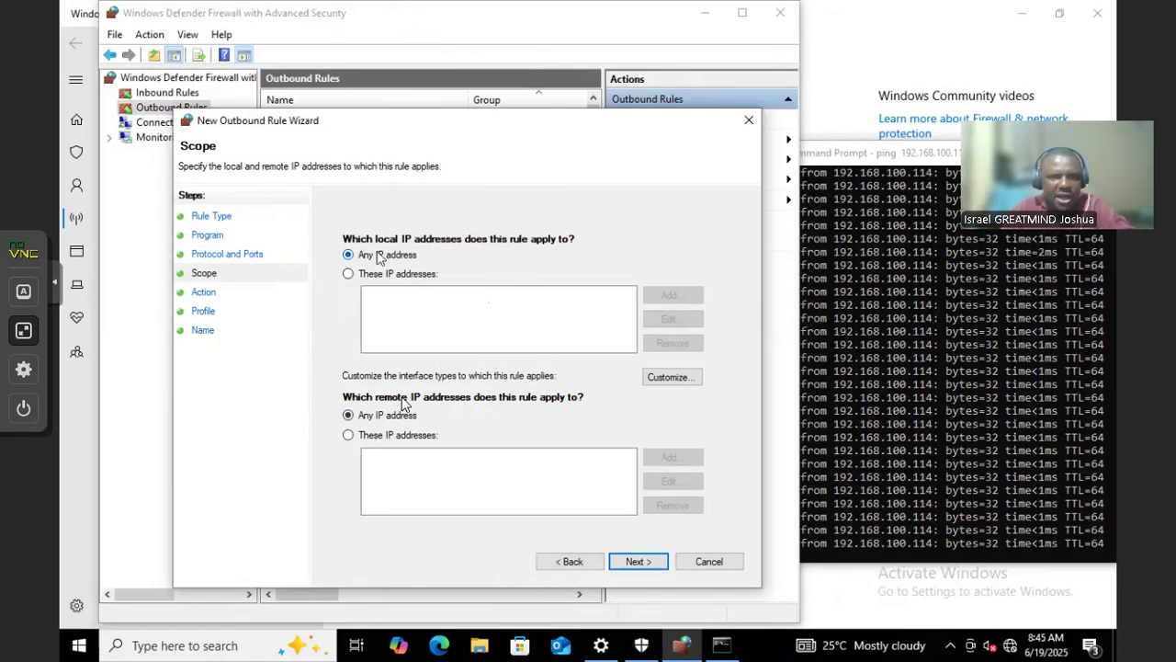
# Keep Any IP scope, block the connection on all profiles, and save the rule as TestRule
pyautogui.click(638, 562)
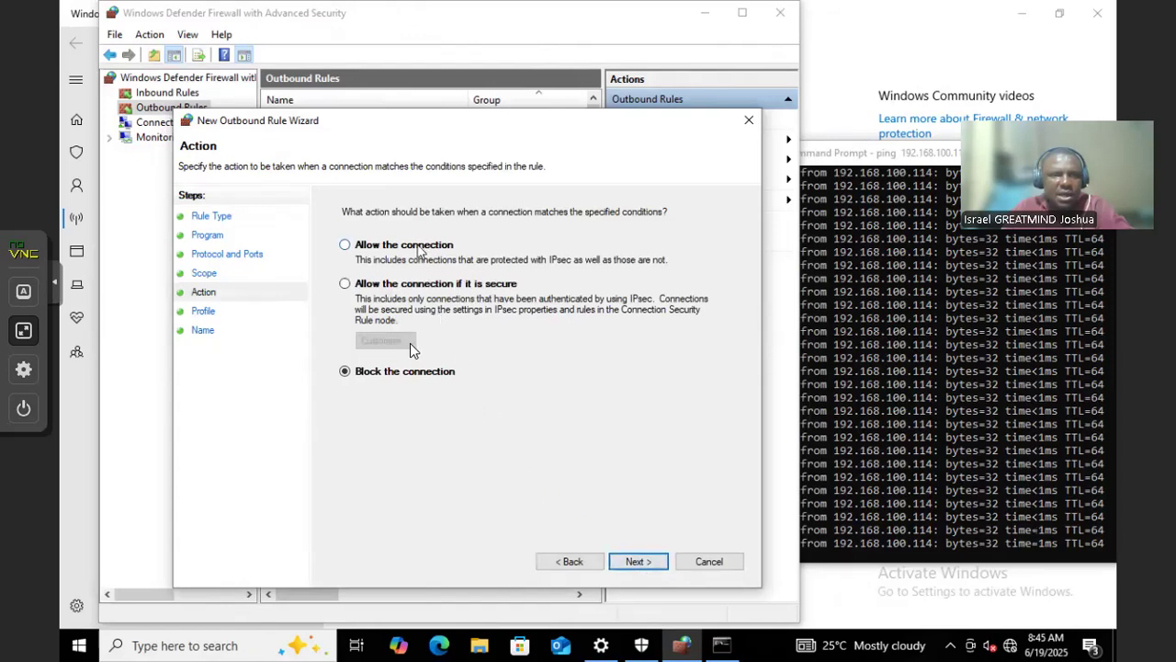
pyautogui.click(635, 562)
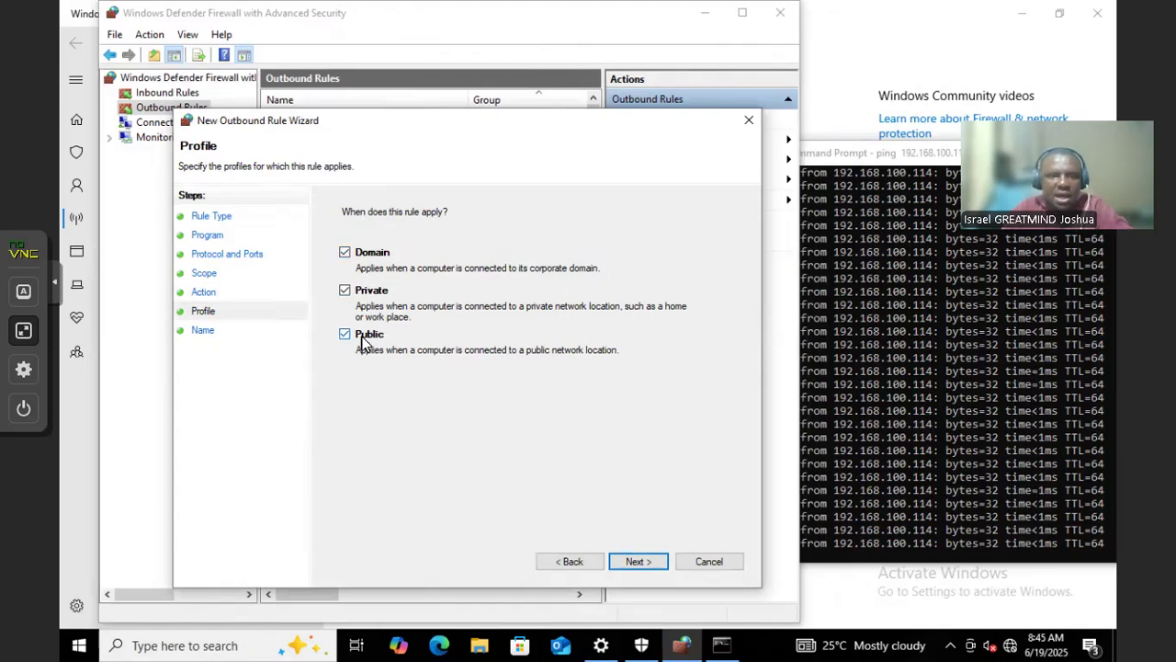
pyautogui.click(634, 561)
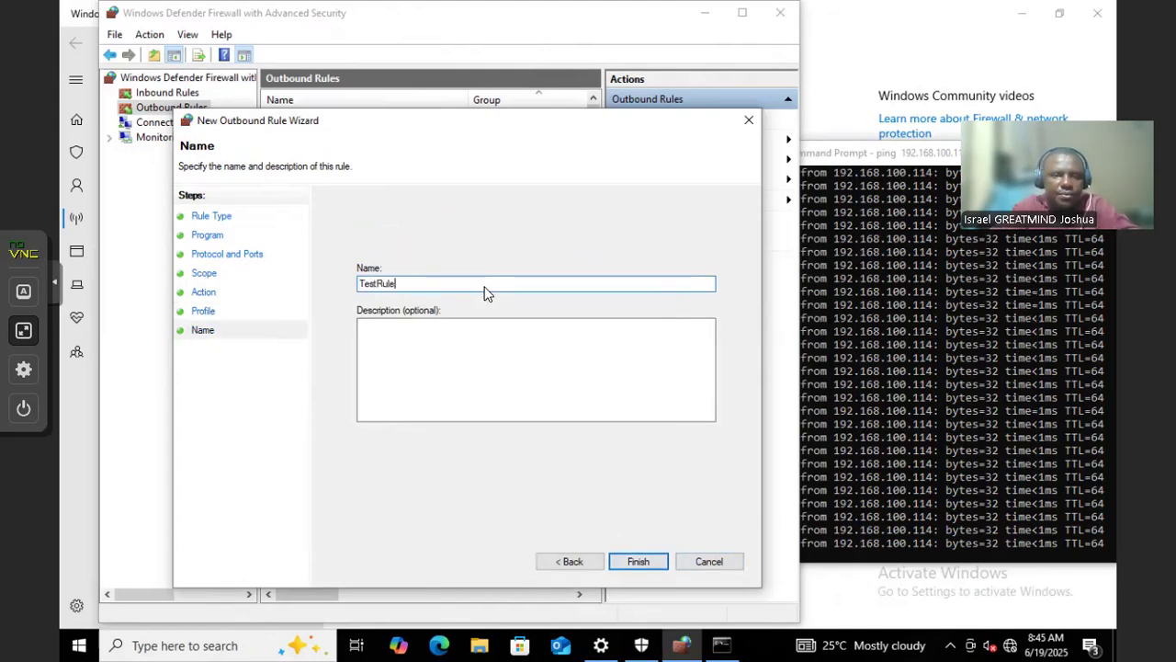
pyautogui.click(634, 564)
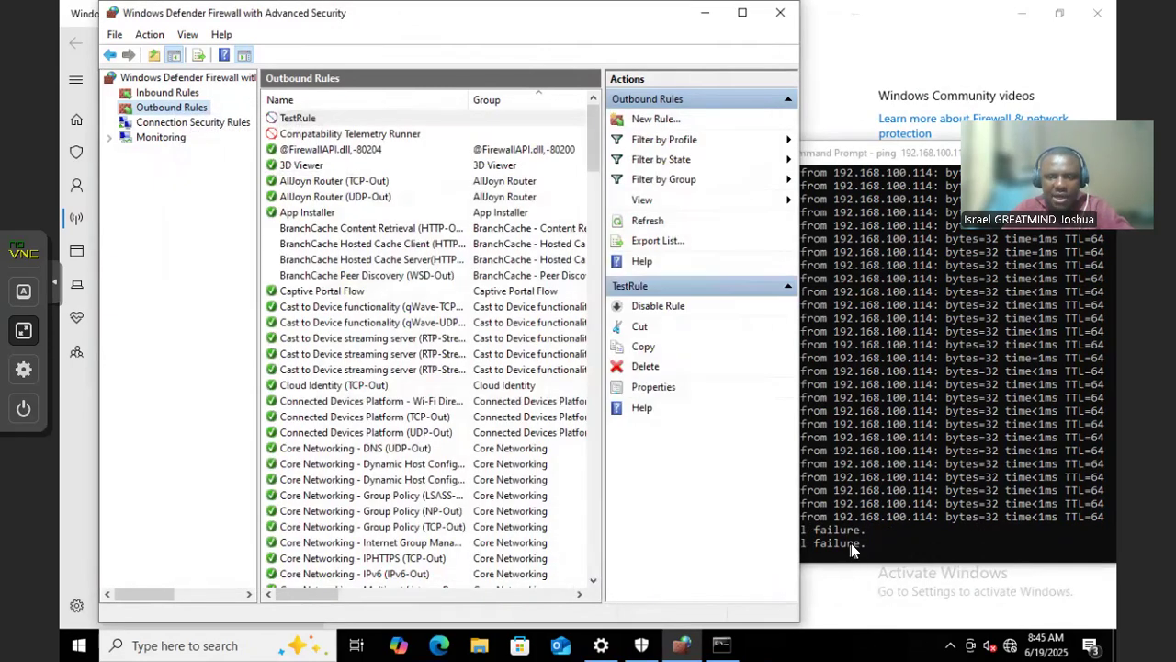
# Disable TestRule, re-enable it, then disable it again while watching the ping output
pyautogui.click(853, 463)
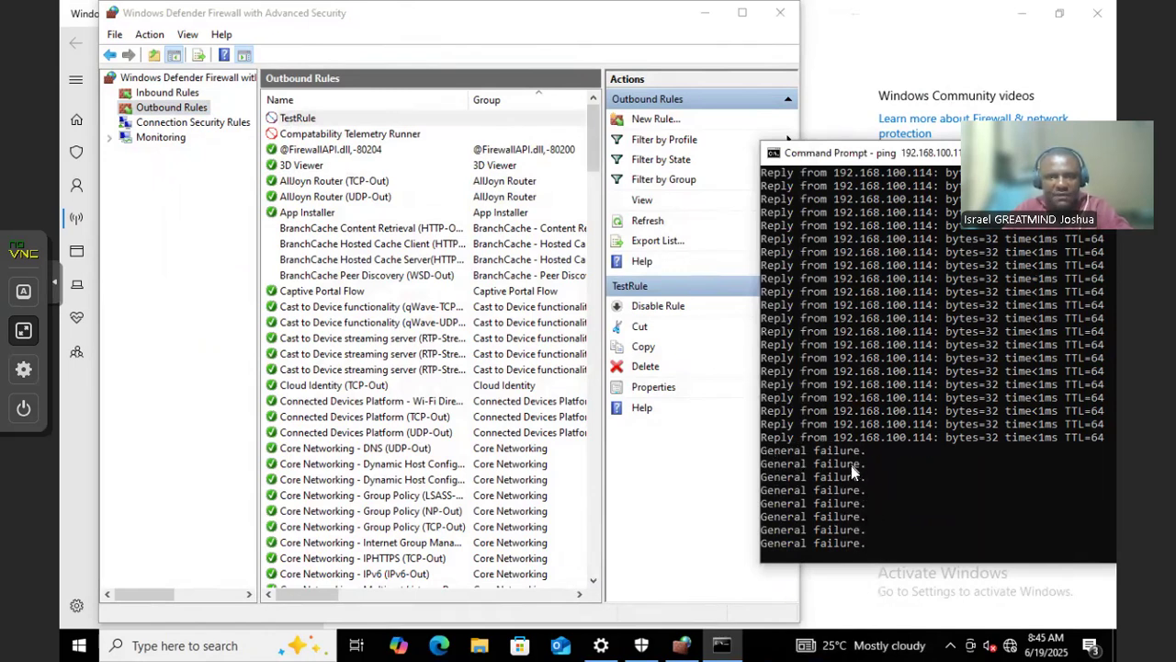
pyautogui.click(316, 115)
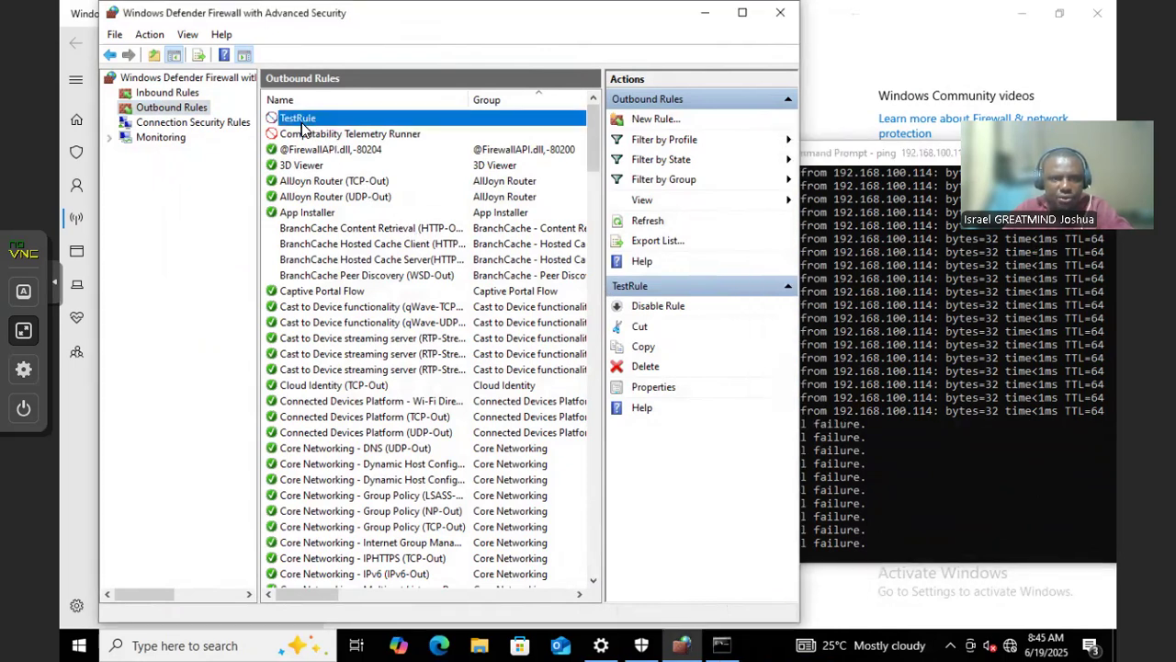
pyautogui.click(655, 315)
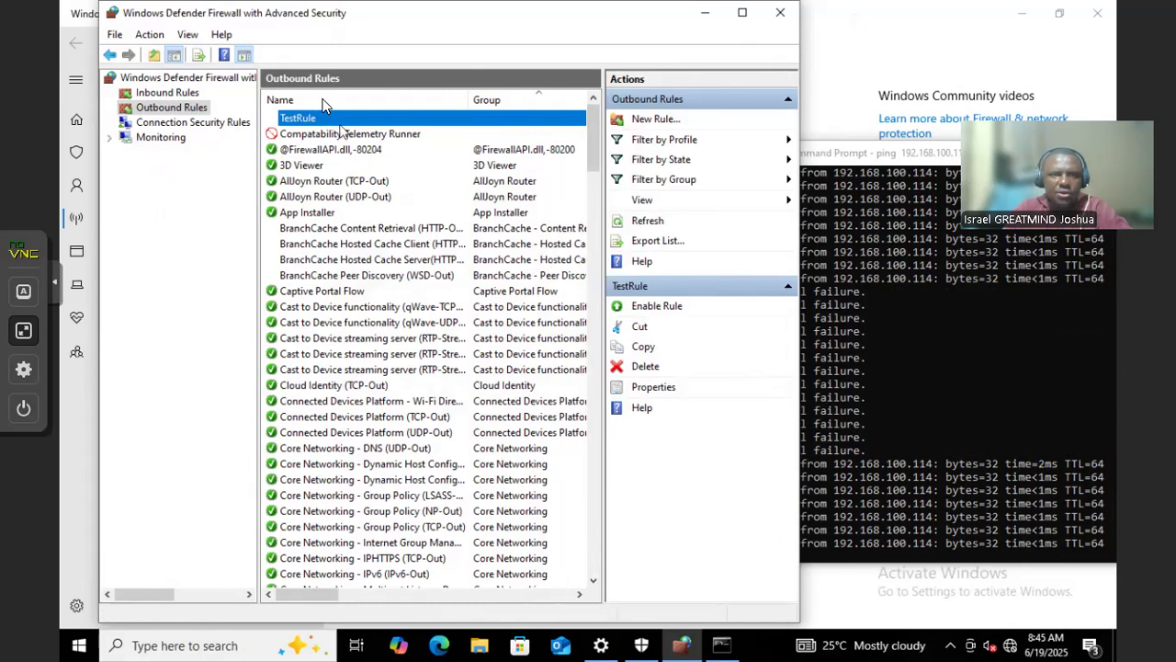
pyautogui.click(659, 307)
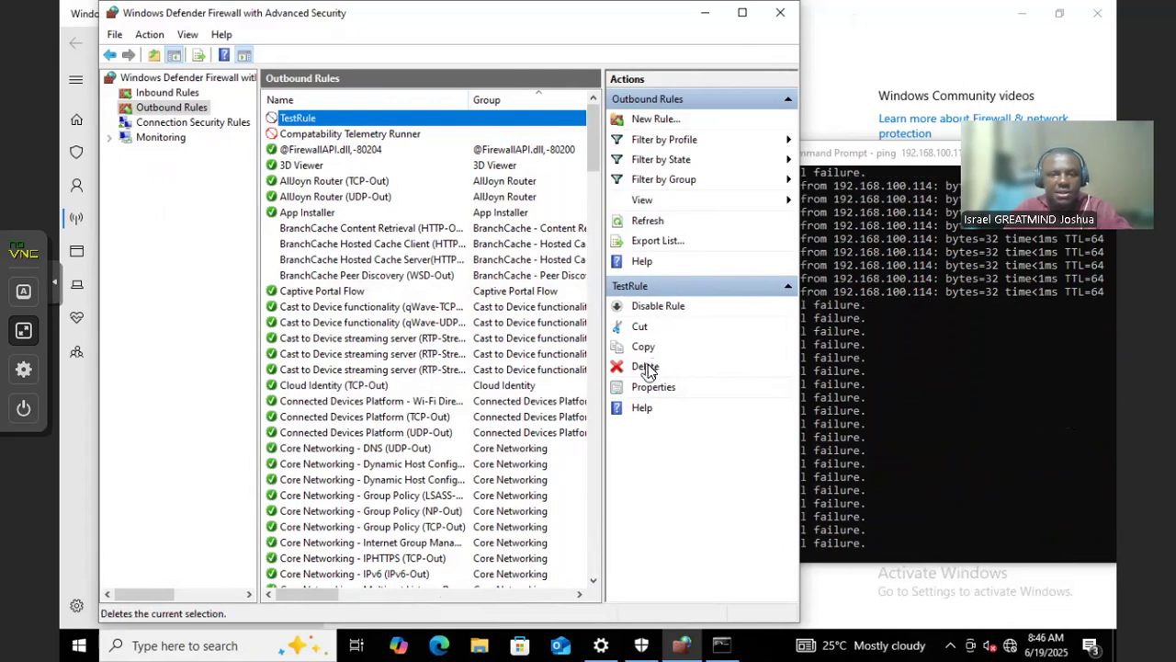
pyautogui.click(648, 307)
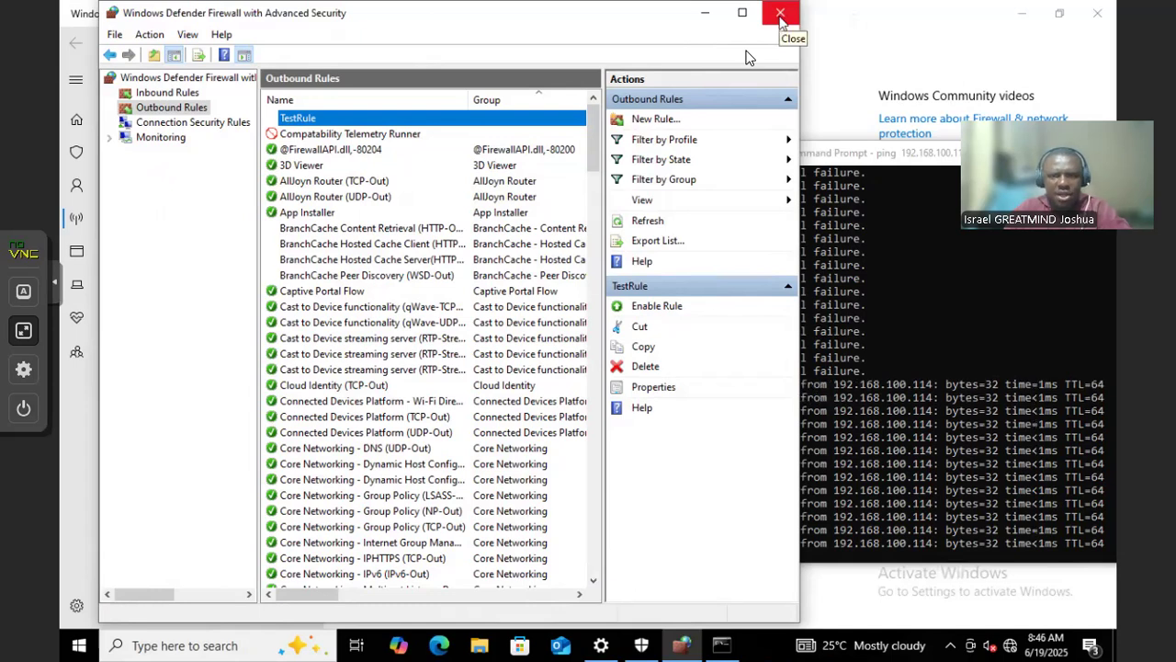
# Close the advanced firewall console, Windows Security and Settings windows
pyautogui.click(780, 14)
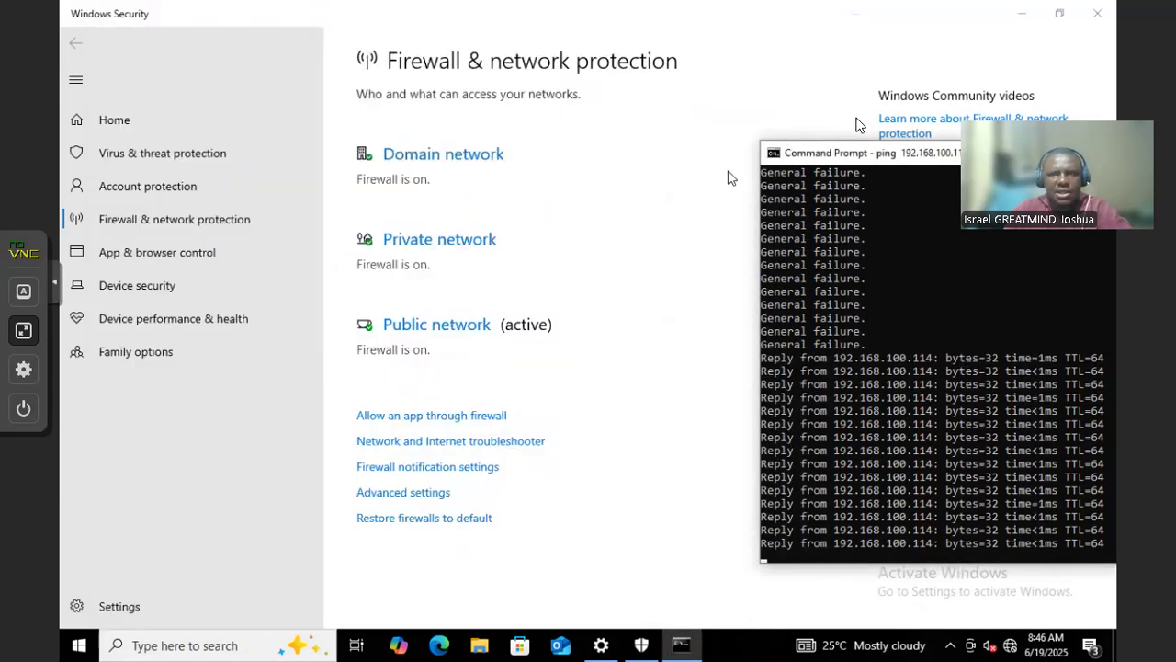
pyautogui.click(1097, 13)
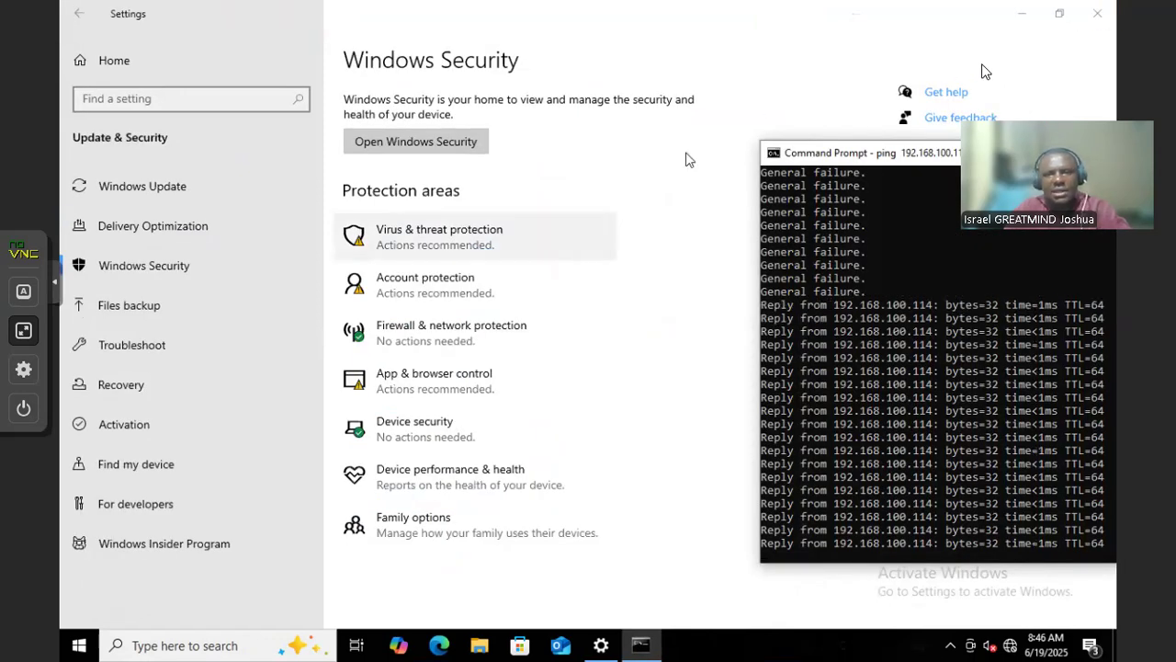
pyautogui.click(1092, 15)
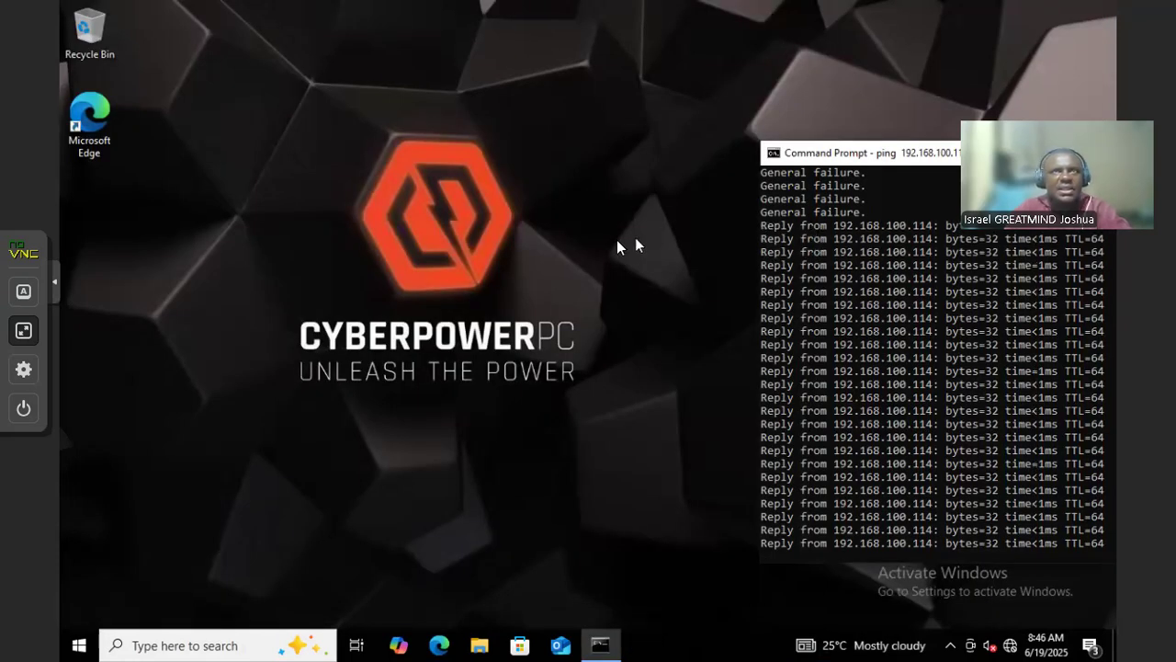
# Launch Control Panel from Windows search and maximize it
pyautogui.click(161, 644)
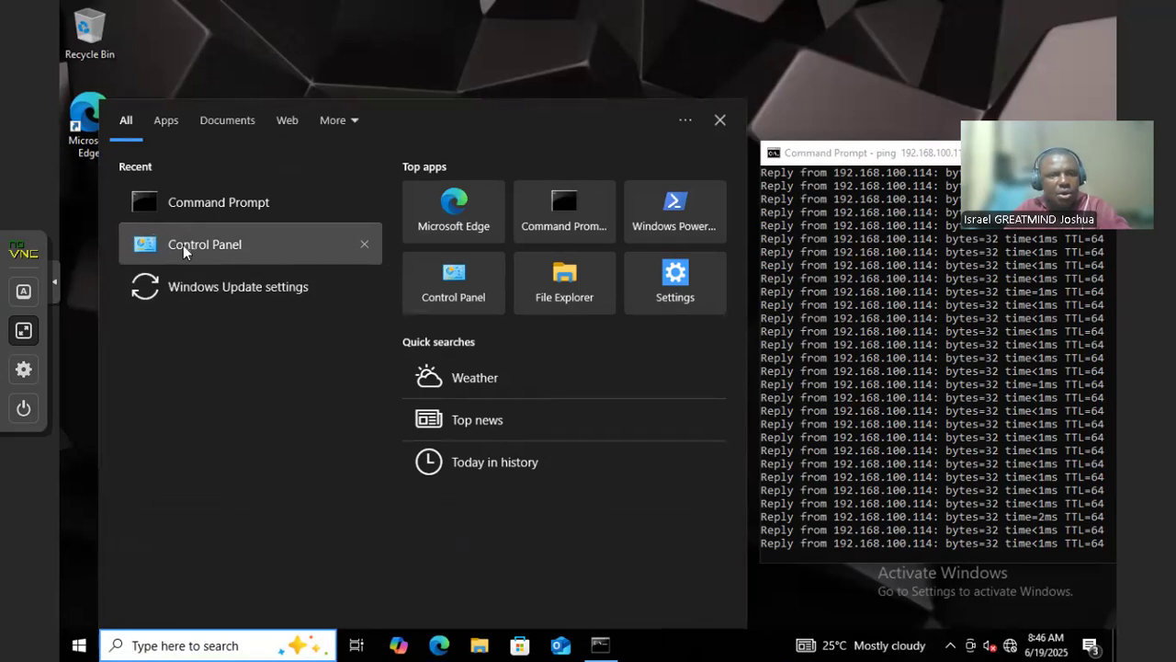
pyautogui.click(209, 246)
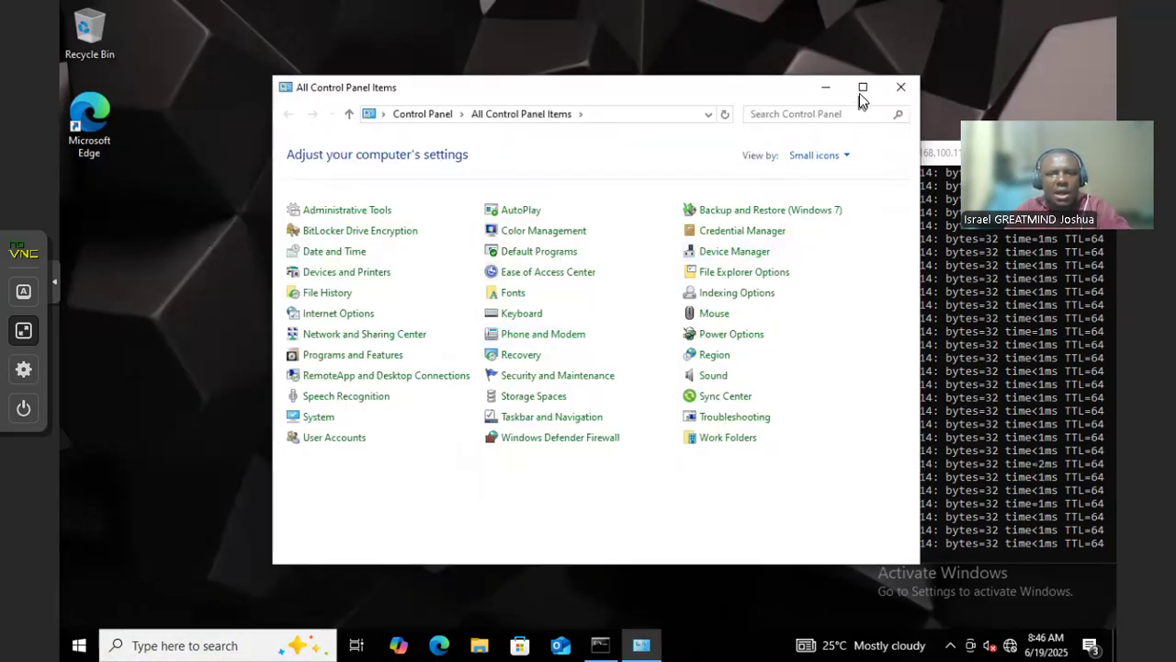
pyautogui.click(861, 91)
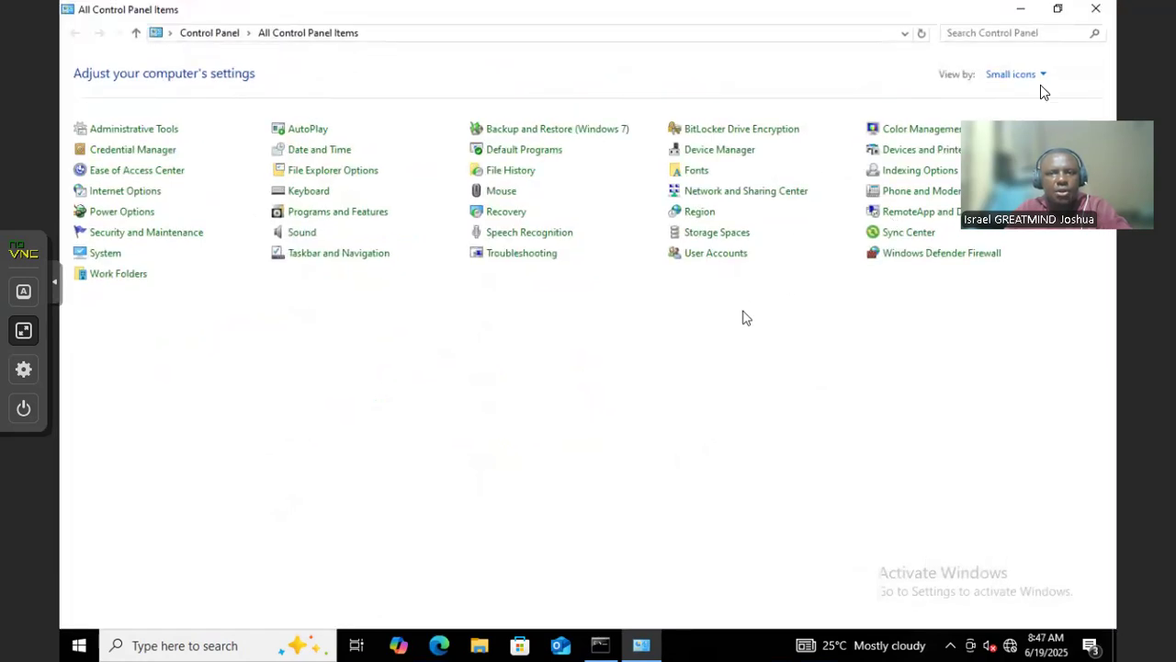
# Set View by to Small icons and open BitLocker Drive Encryption
pyautogui.click(1040, 79)
pyautogui.click(1032, 104)
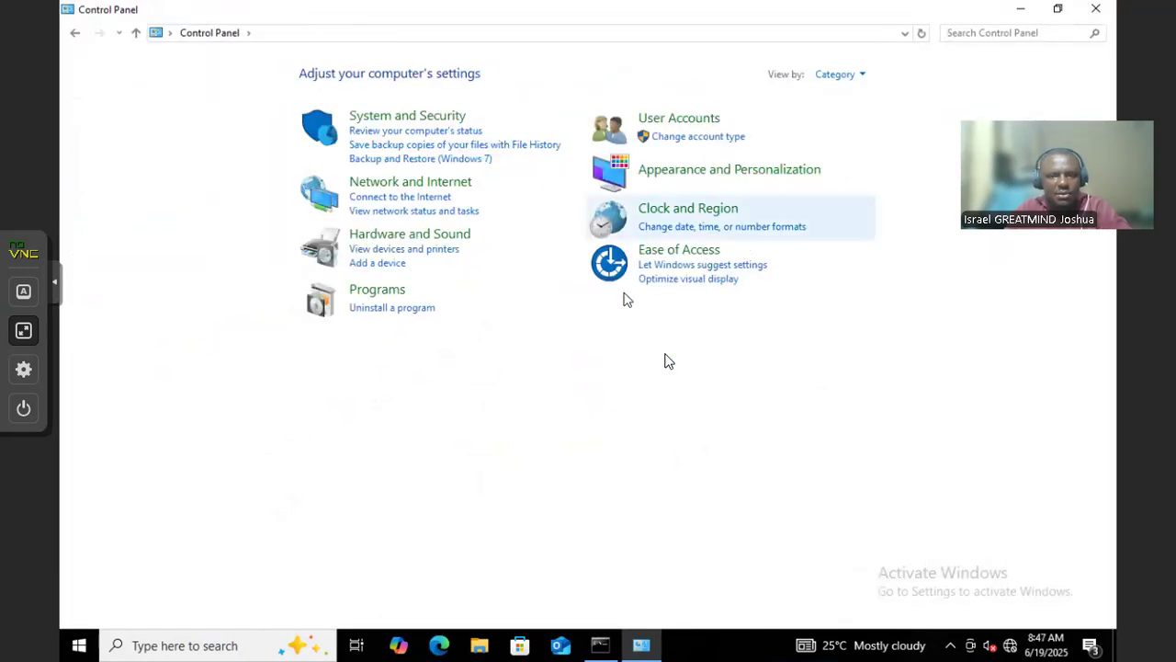
pyautogui.click(862, 78)
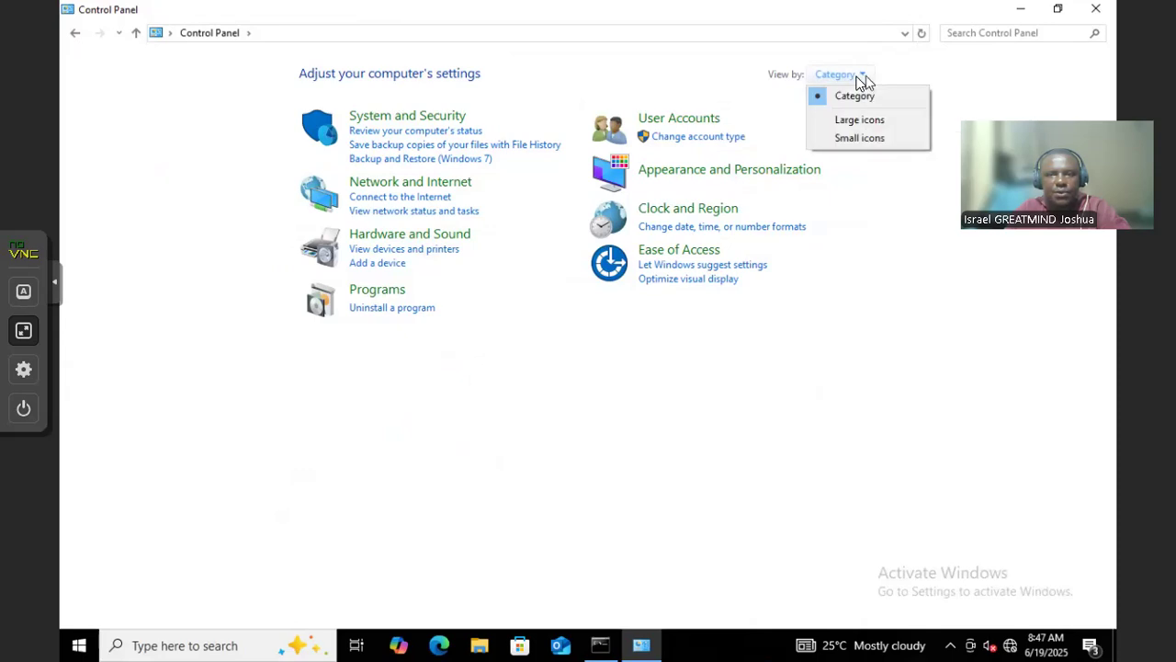
pyautogui.click(867, 141)
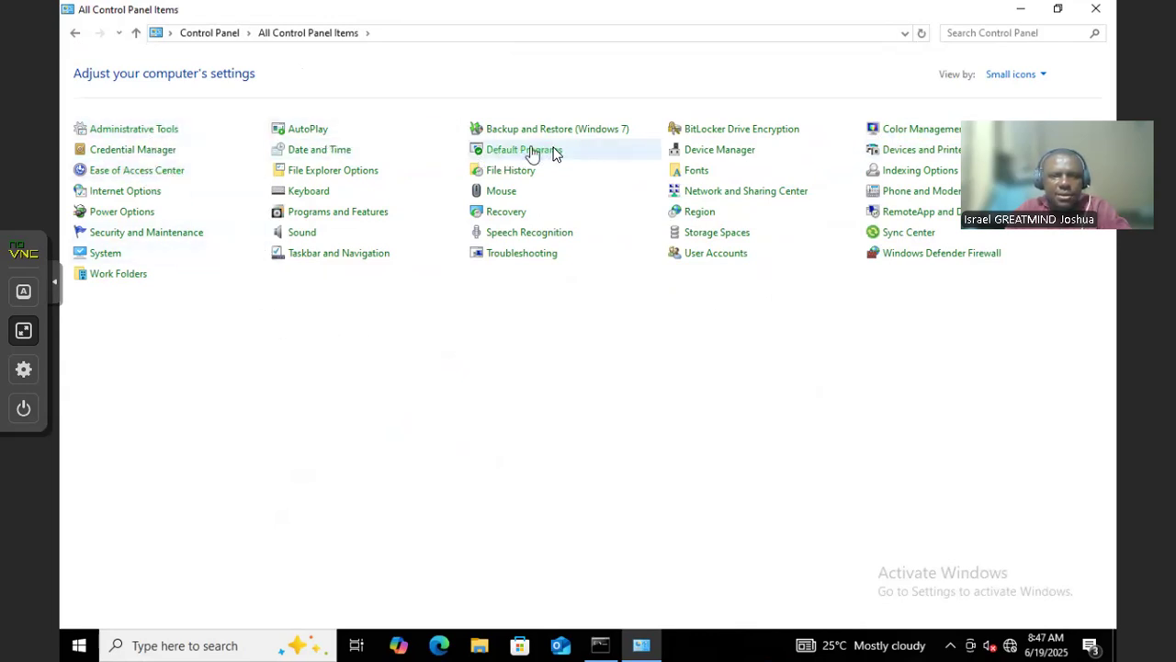
pyautogui.click(724, 133)
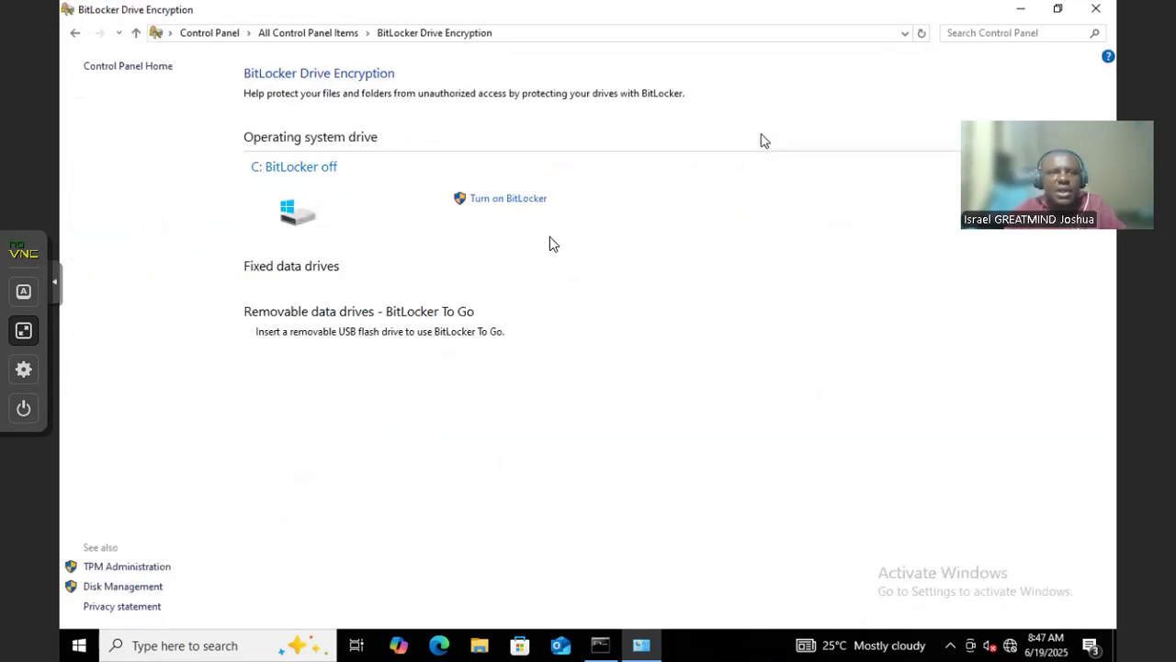
# Try turning on BitLocker for C:, postpone the restart, cancel, and return to All Control Panel Items
pyautogui.click(518, 202)
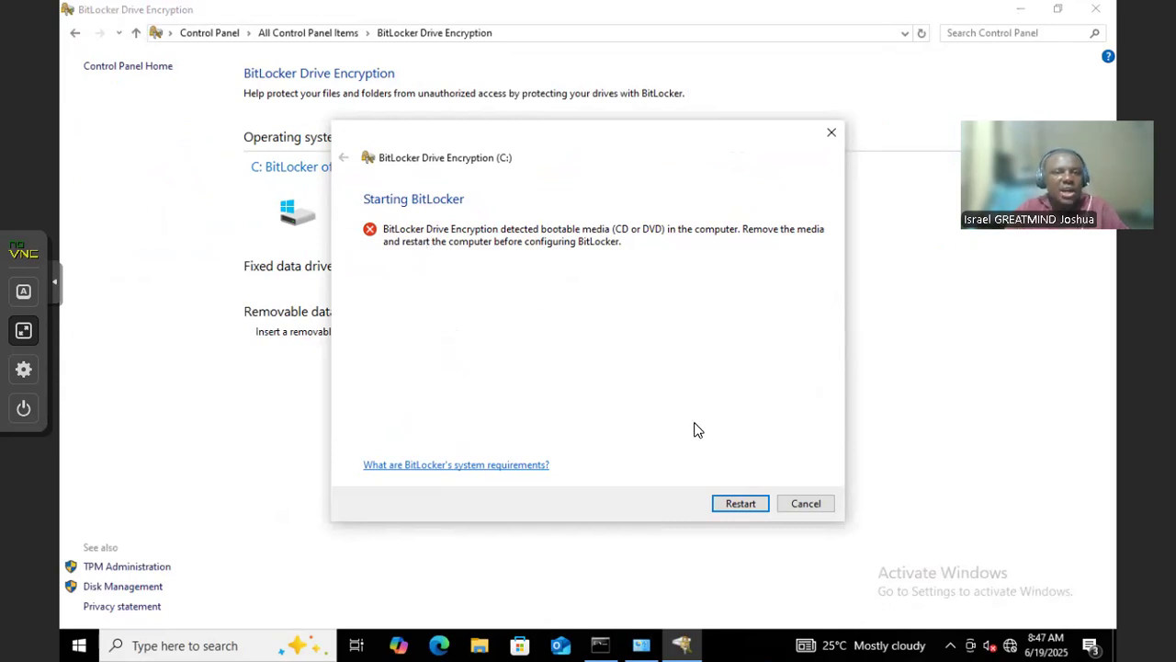
pyautogui.click(744, 511)
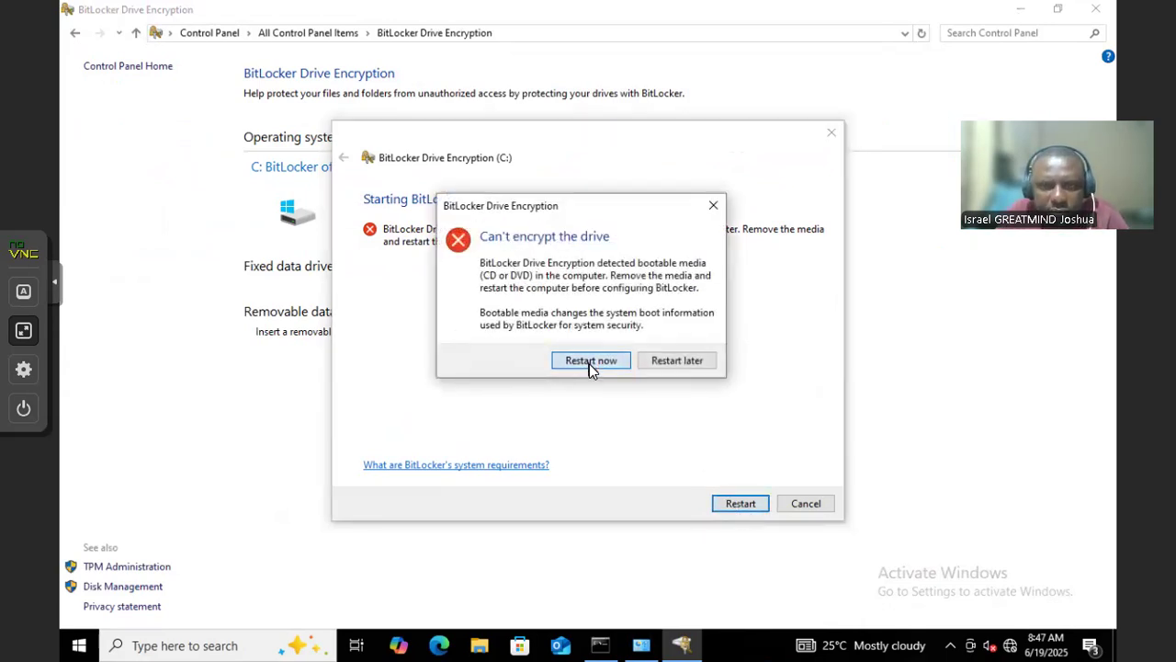
pyautogui.click(691, 361)
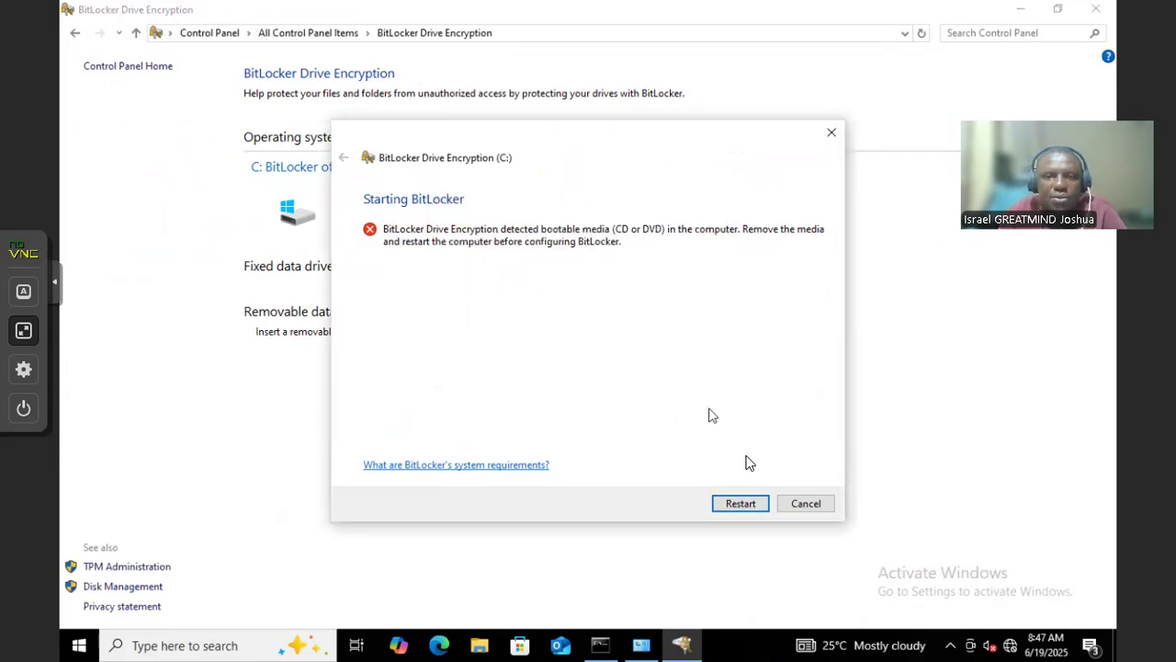
pyautogui.click(799, 507)
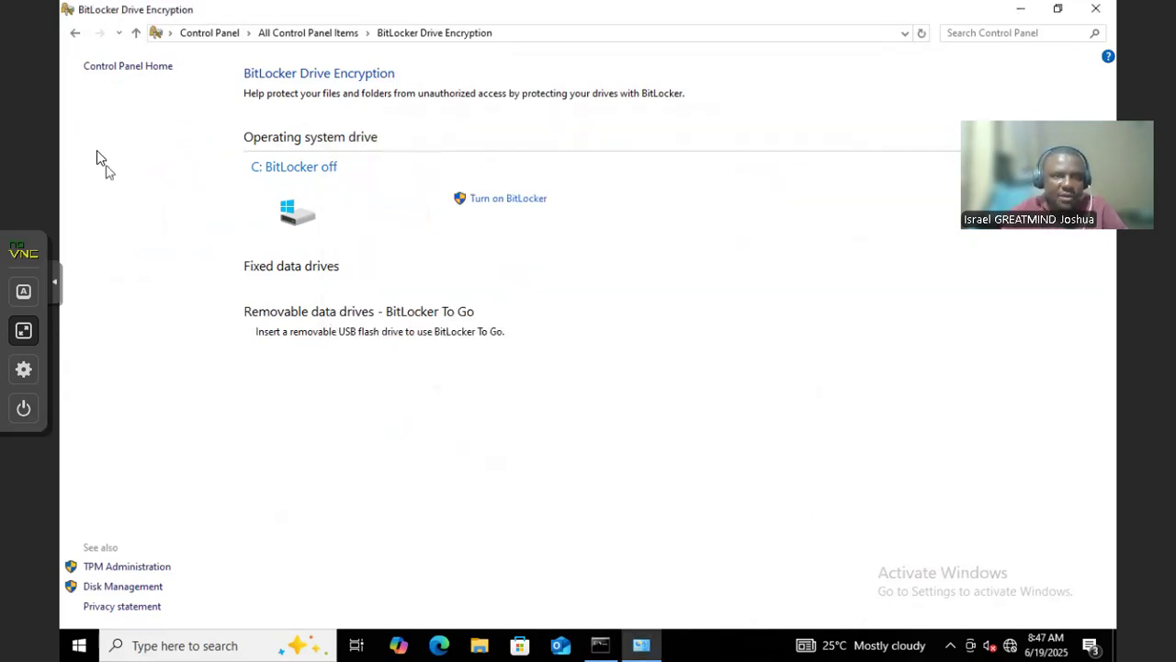
pyautogui.click(75, 33)
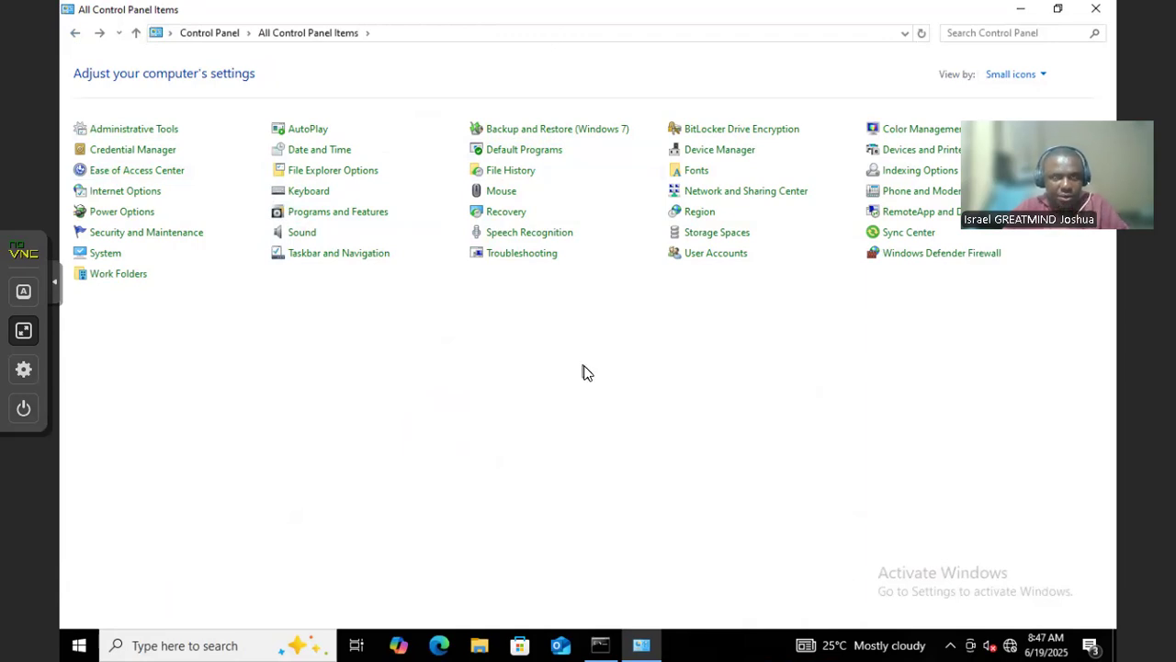
# Search for gpedit.msc, fixing the 'gpeidt' typo, launch it, and close Control Panel
pyautogui.click(235, 644)
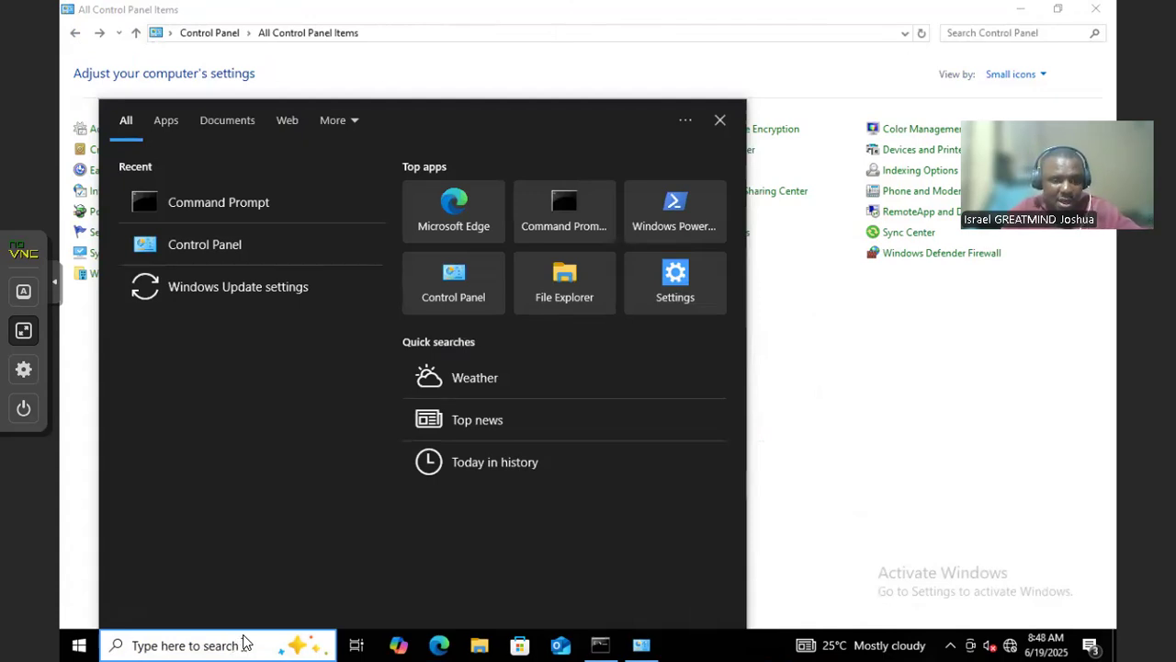
pyautogui.write('gp')
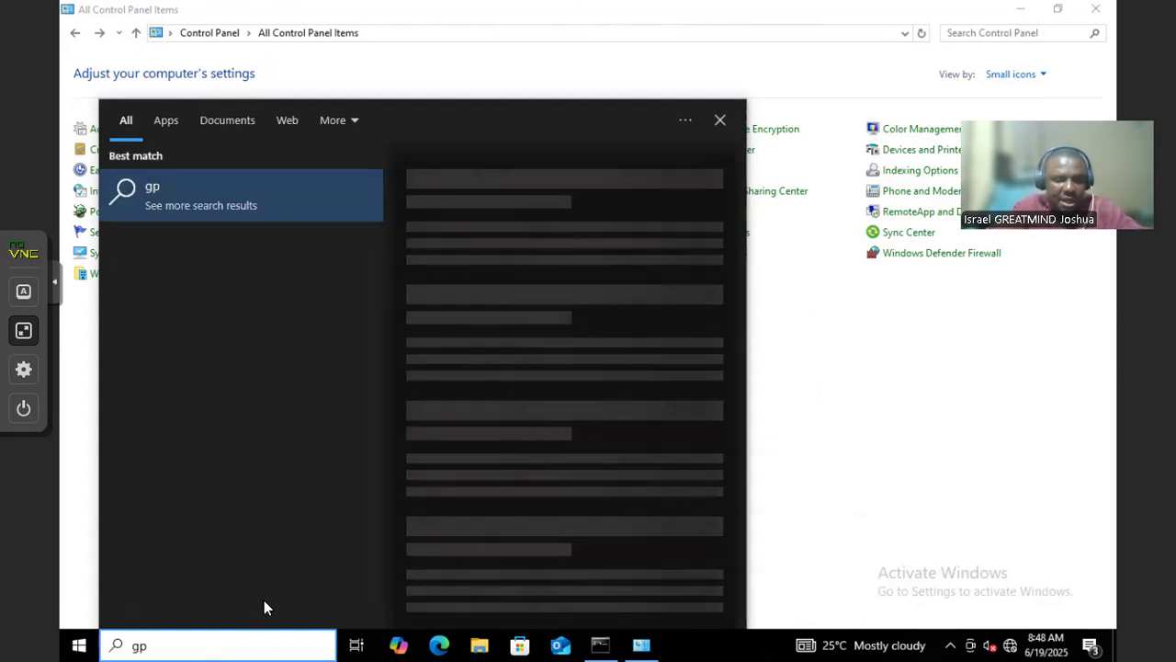
pyautogui.write('eidt.')
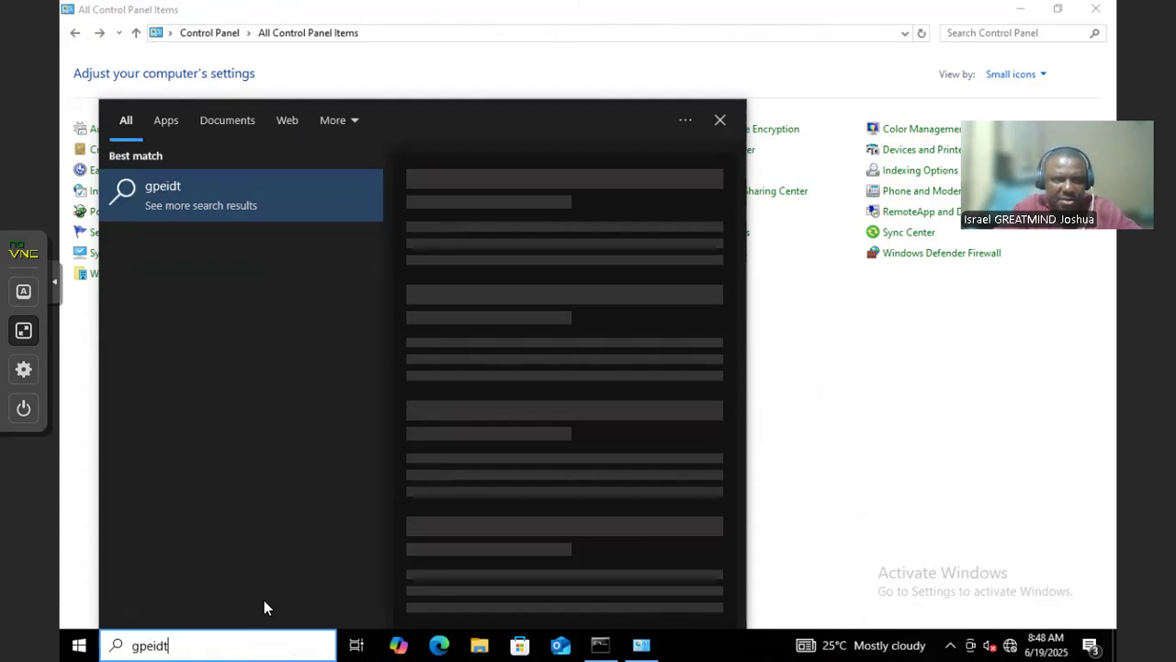
pyautogui.write('msc')
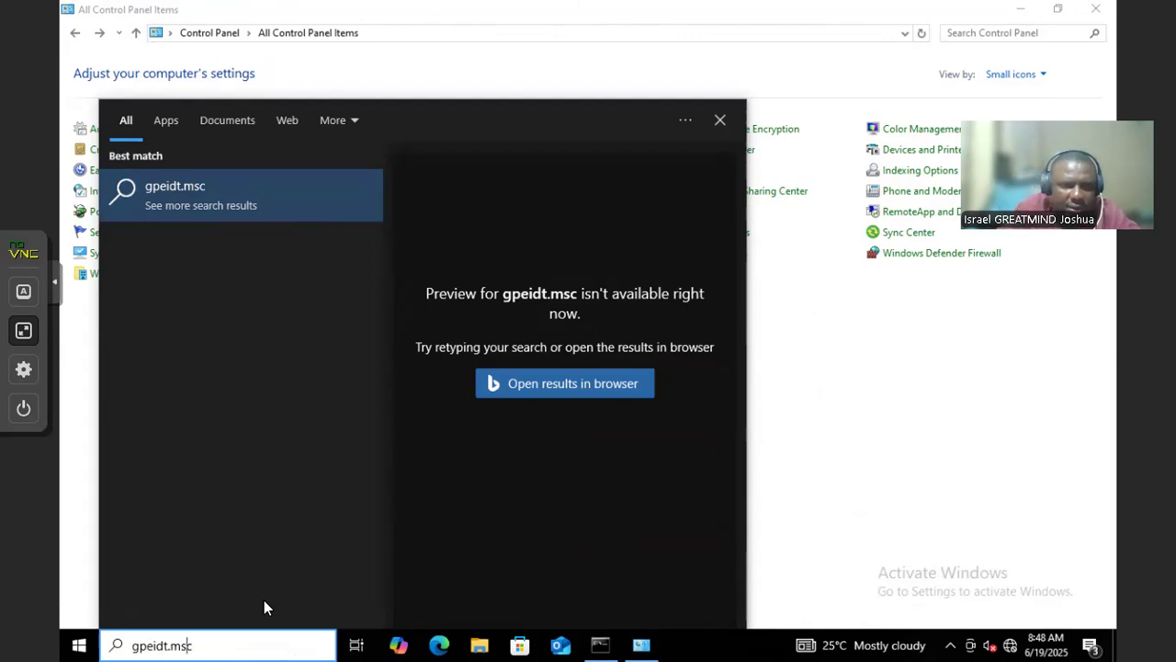
pyautogui.press('Left')
pyautogui.press('Left')
pyautogui.press('BackSpace')
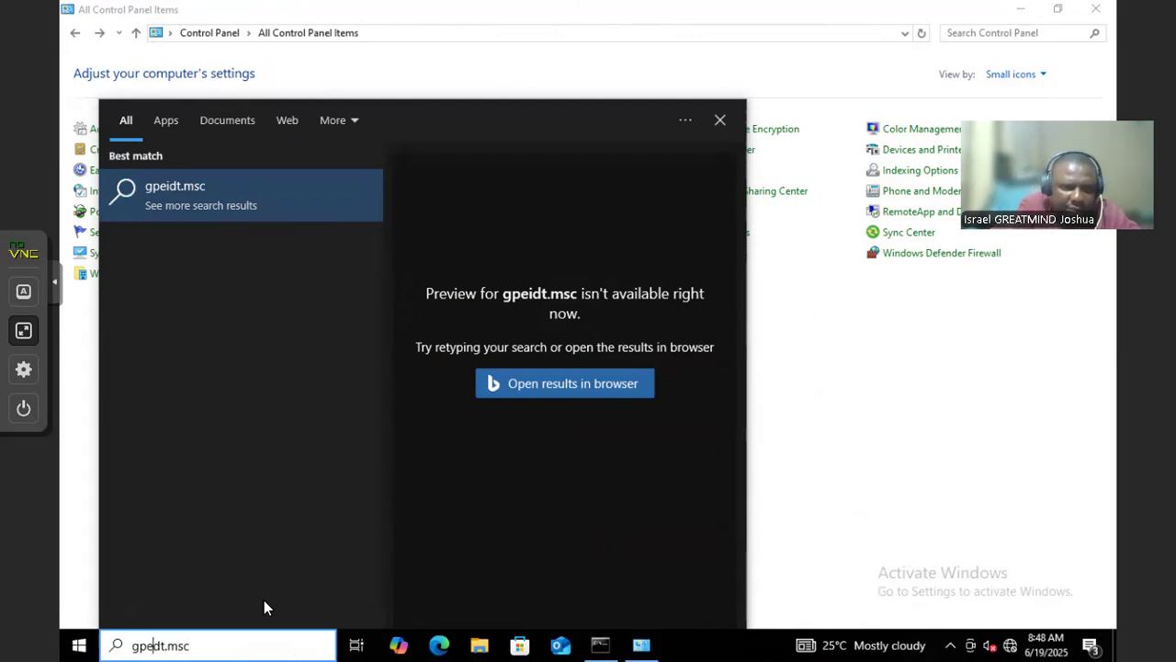
pyautogui.press('Right')
pyautogui.write('i')
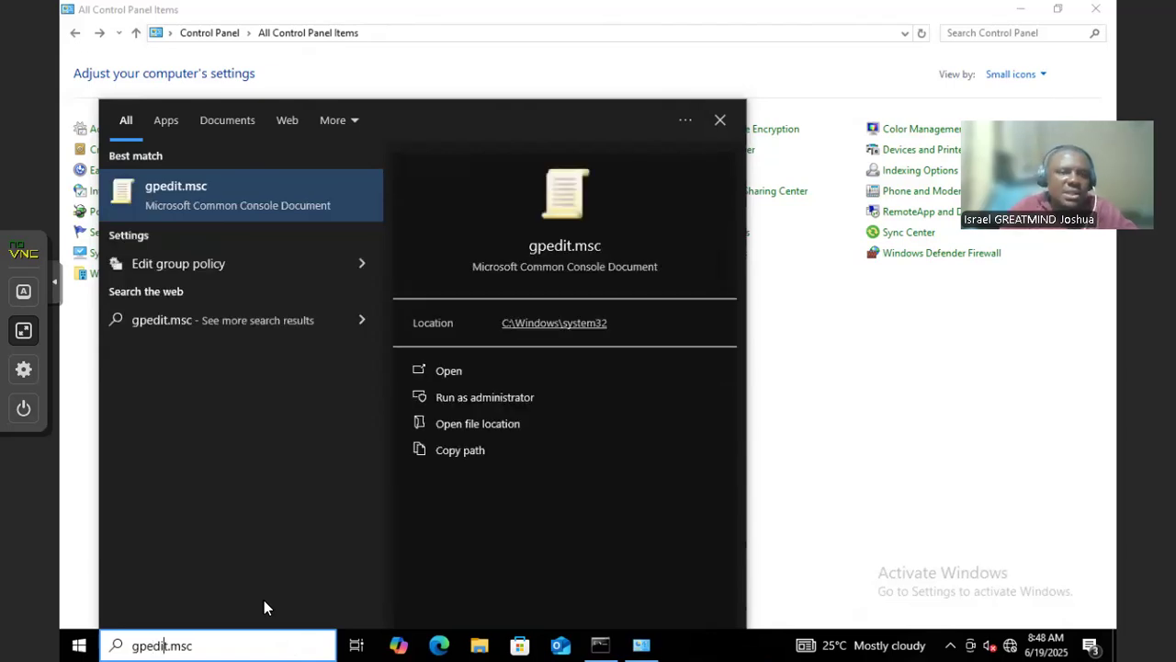
pyautogui.click(307, 198)
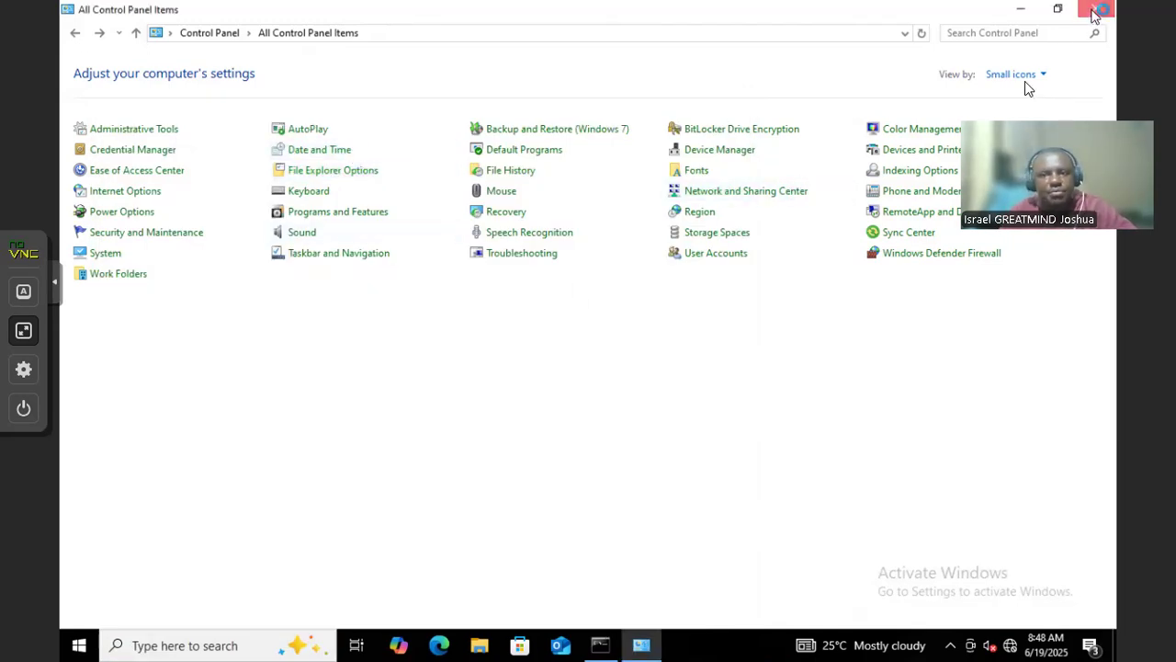
pyautogui.click(1096, 9)
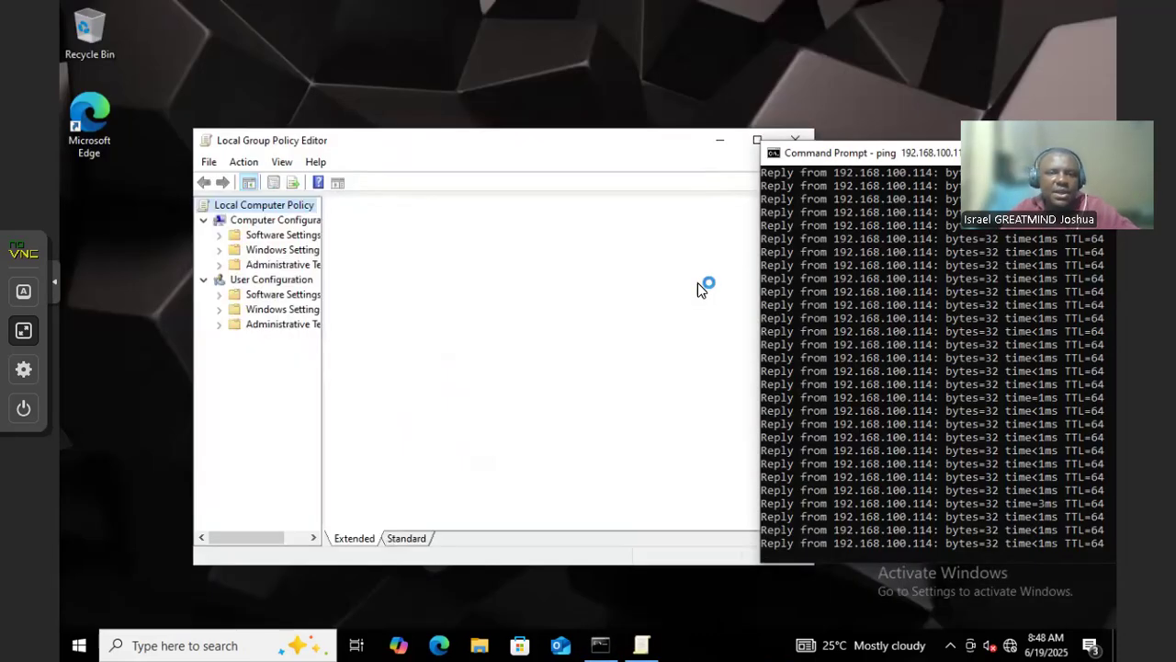
# Maximize the Group Policy Editor, widen the tree pane, and expand Computer Configuration > Windows Settings
pyautogui.doubleClick(535, 141)
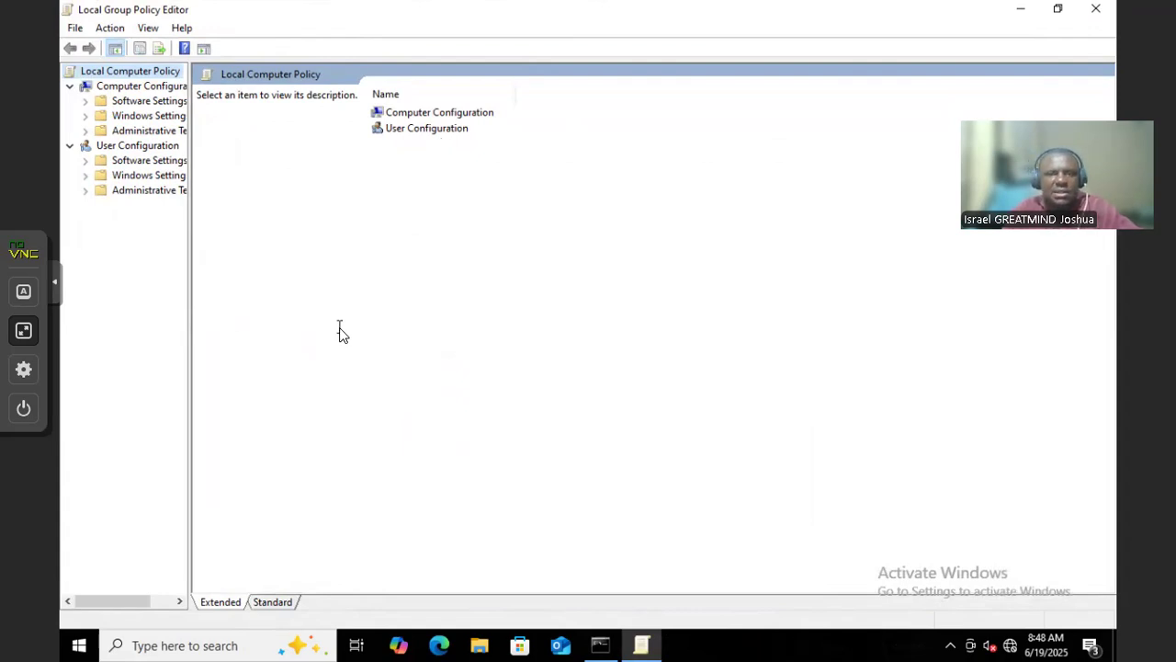
pyautogui.click(148, 96)
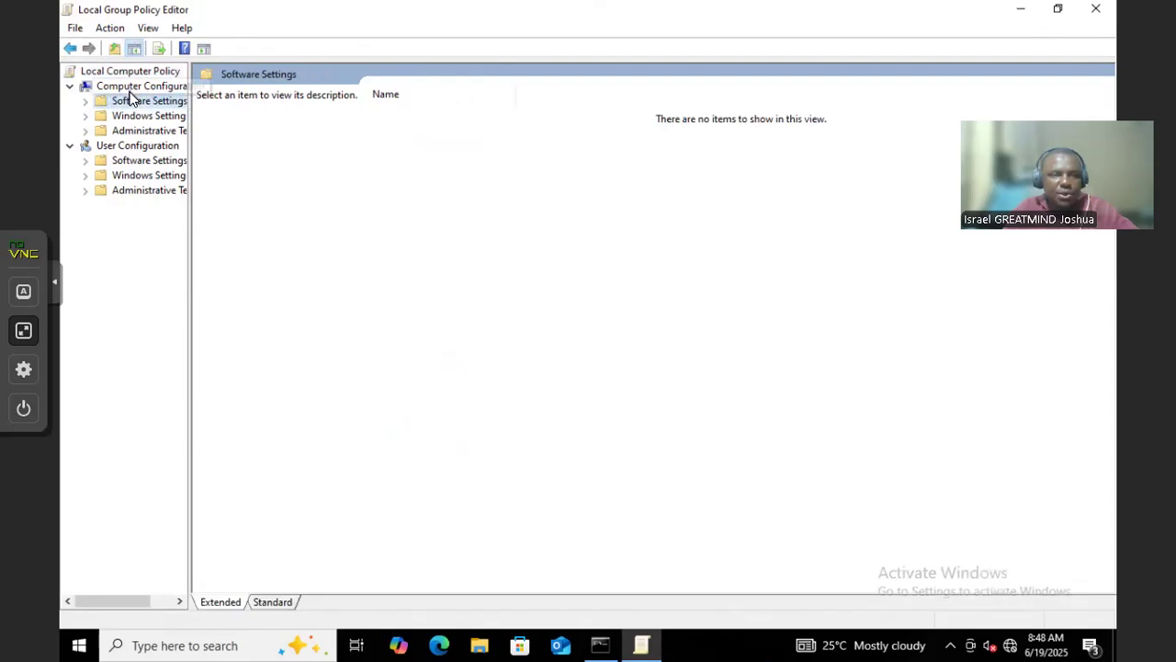
pyautogui.click(129, 86)
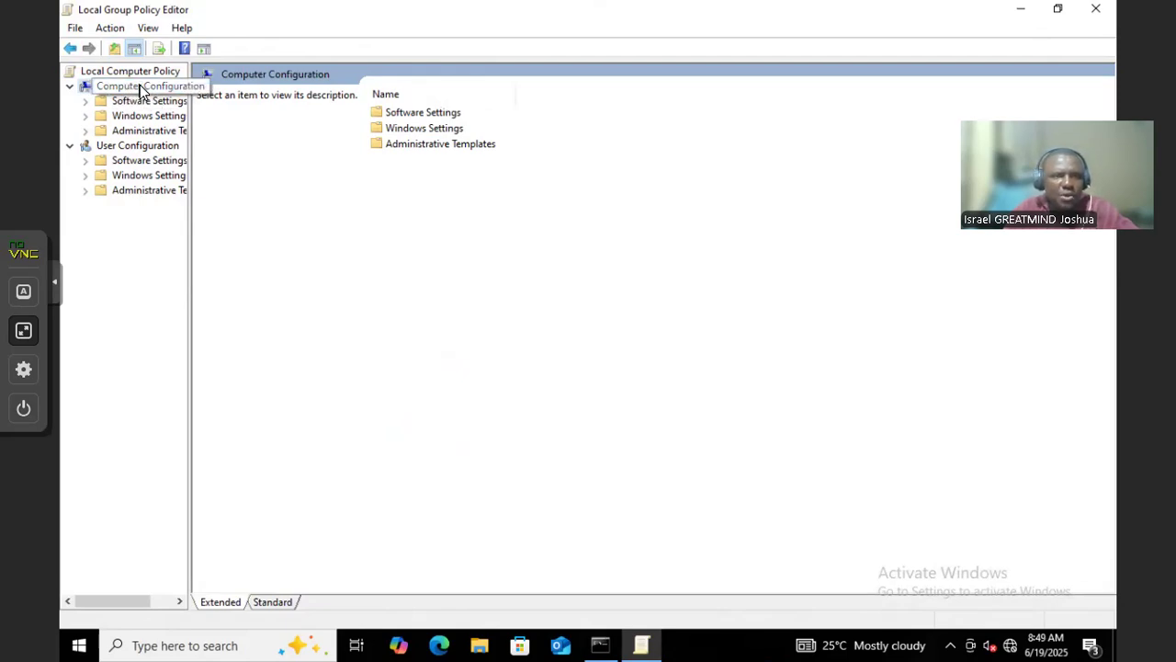
pyautogui.moveTo(192, 122); pyautogui.dragTo(255, 126)
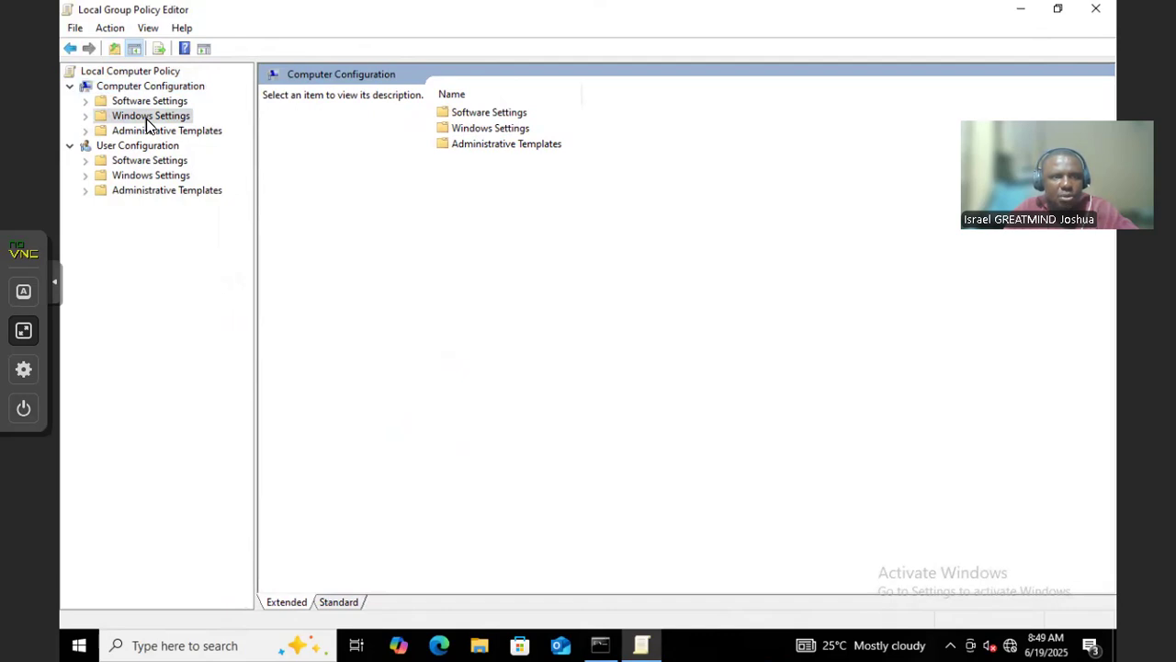
pyautogui.click(147, 121)
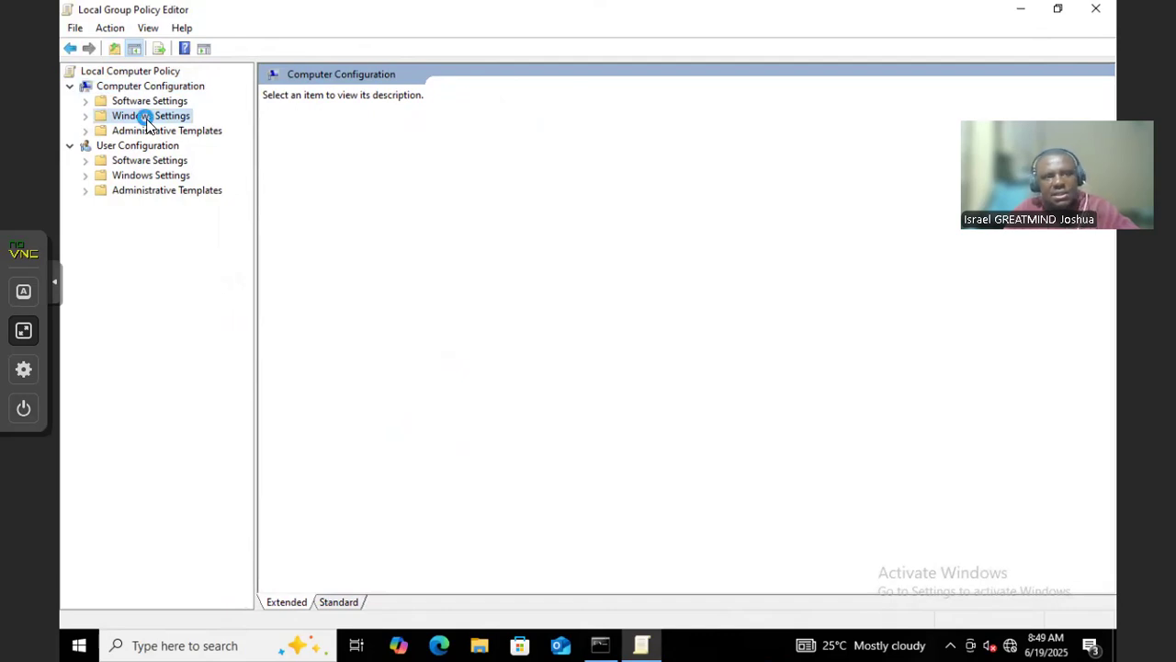
pyautogui.doubleClick(147, 120)
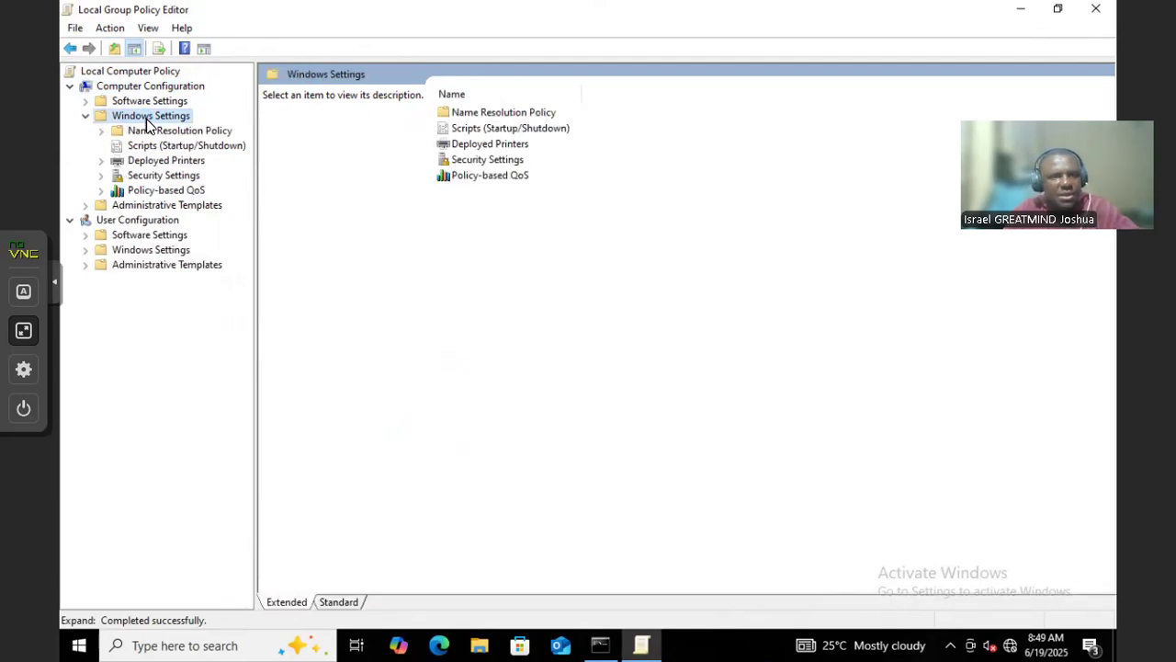
# Drill into Security Settings > Local Policies > User Rights Assignment and open Allow log on through Remote Desktop Services
pyautogui.doubleClick(489, 160)
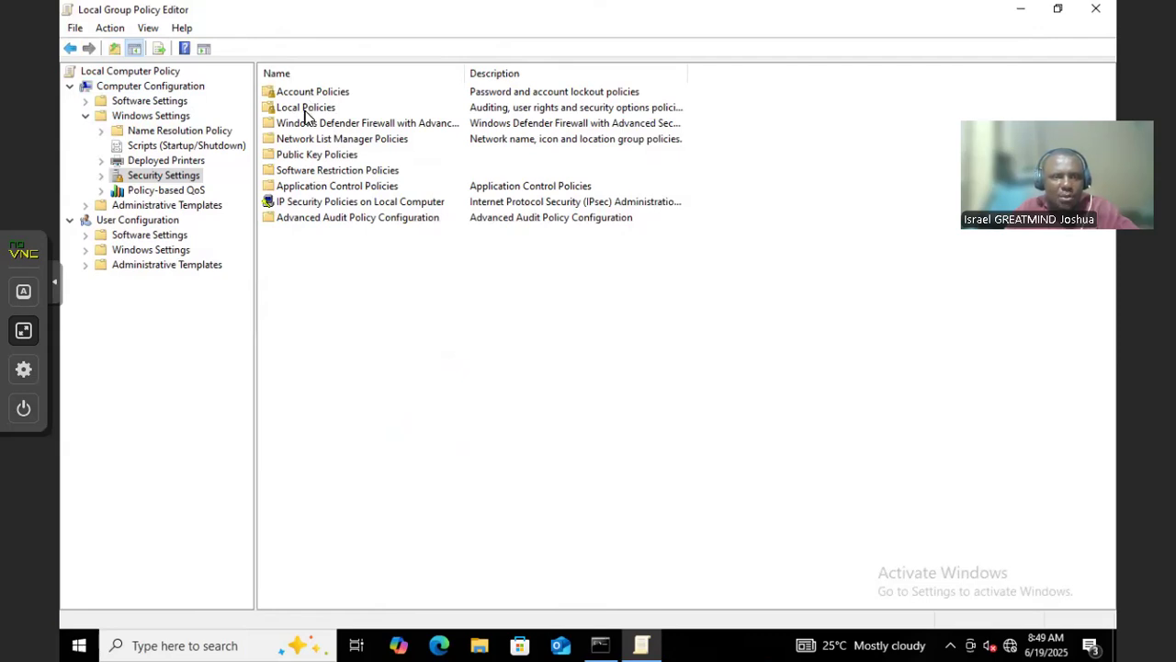
pyautogui.doubleClick(307, 110)
pyautogui.doubleClick(304, 115)
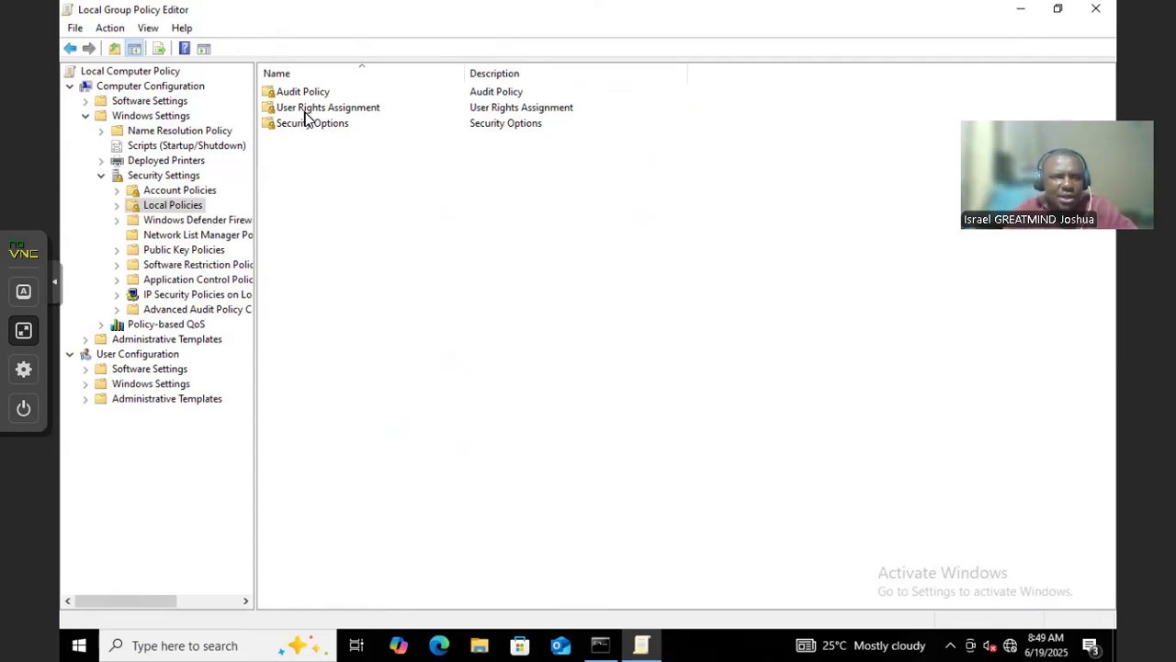
pyautogui.doubleClick(306, 111)
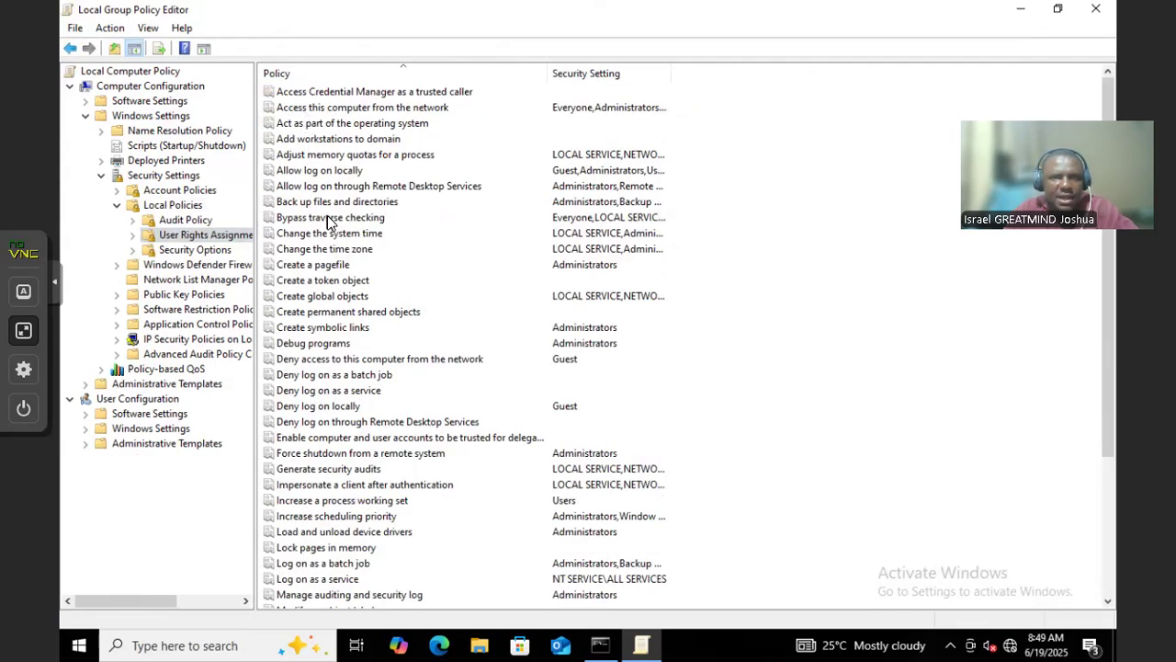
pyautogui.click(352, 189)
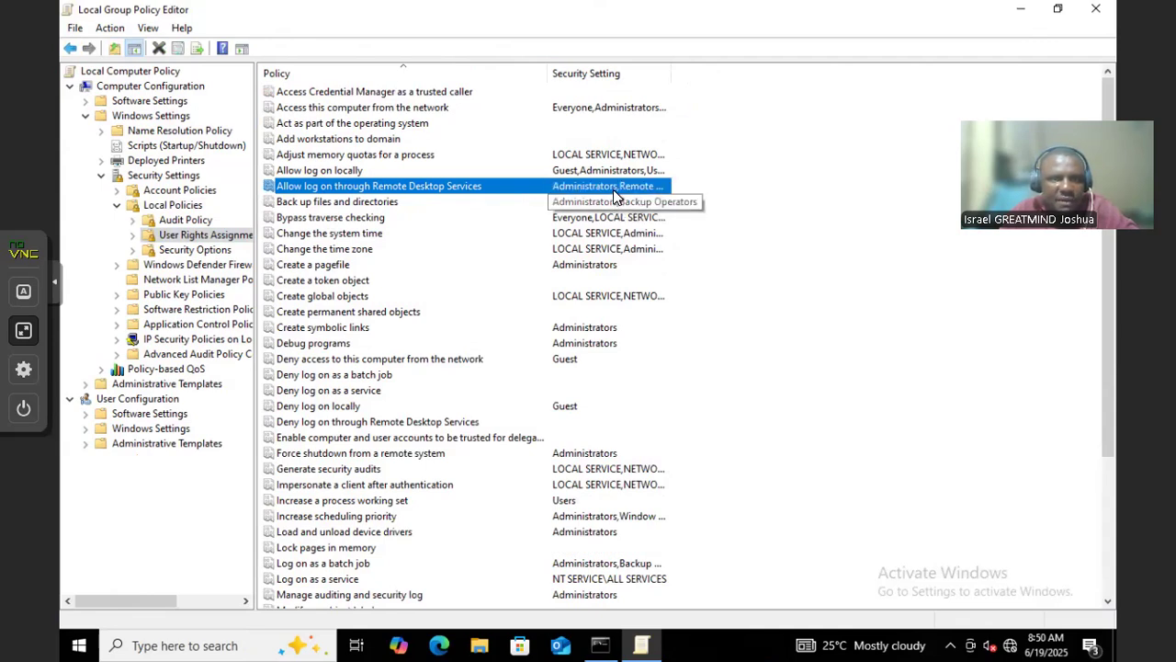
pyautogui.doubleClick(445, 188)
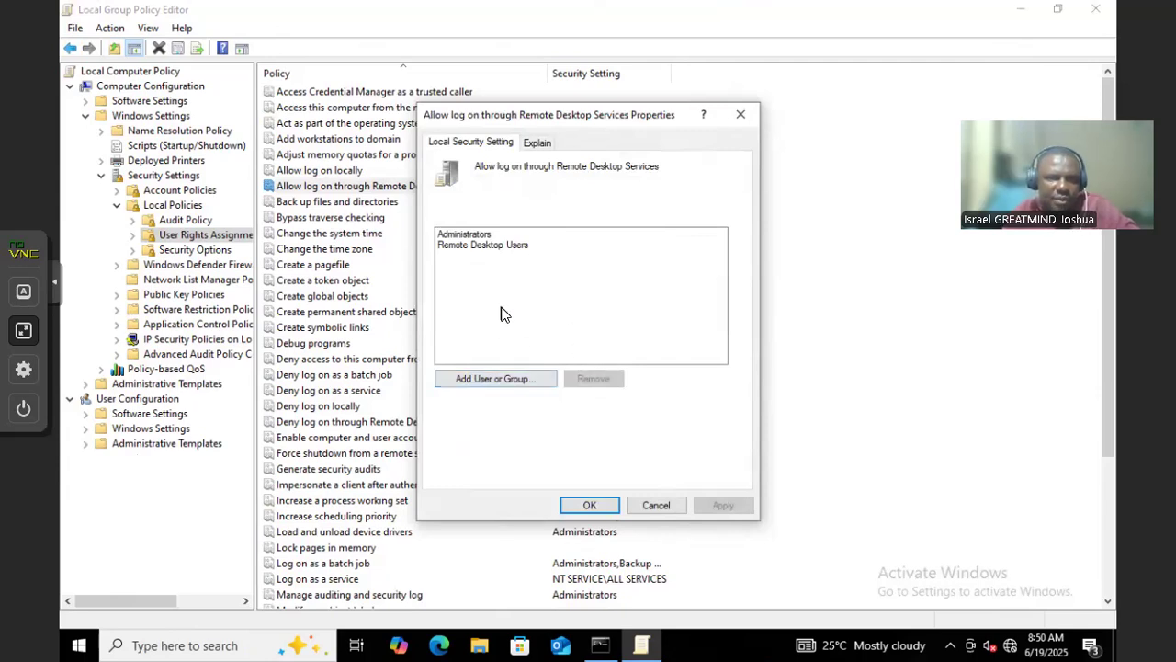
pyautogui.click(468, 235)
pyautogui.click(471, 246)
pyautogui.click(470, 235)
pyautogui.click(470, 246)
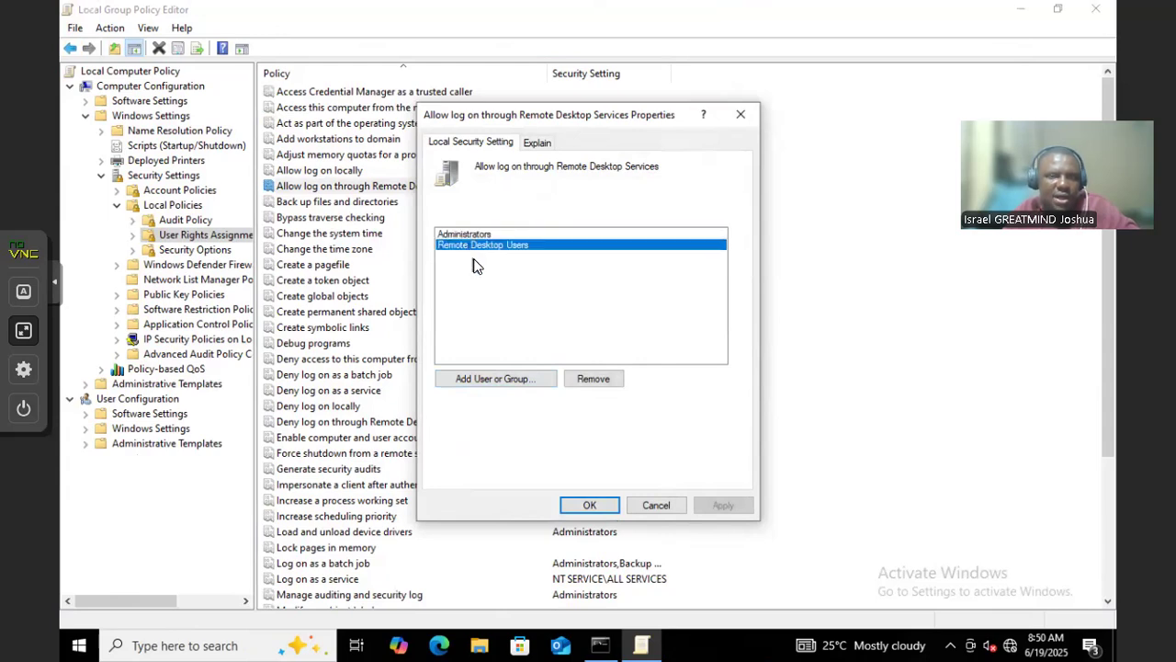
pyautogui.click(465, 235)
pyautogui.click(464, 244)
pyautogui.press('Up')
pyautogui.press('Down')
pyautogui.click(467, 235)
pyautogui.click(471, 246)
pyautogui.click(591, 380)
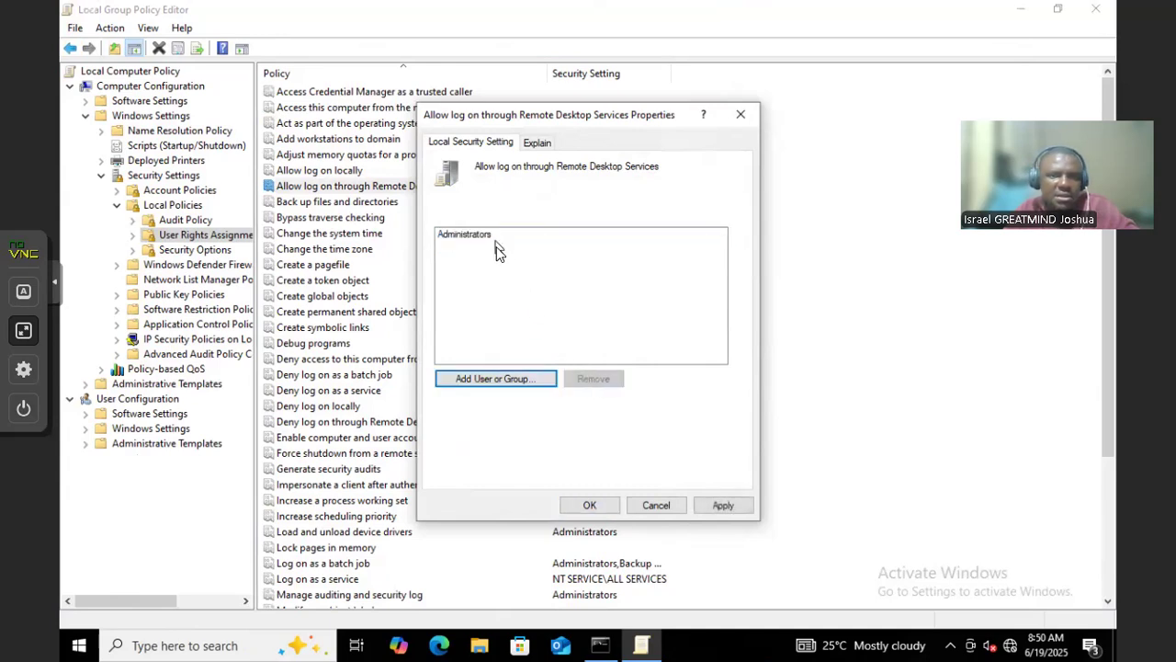
pyautogui.click(508, 381)
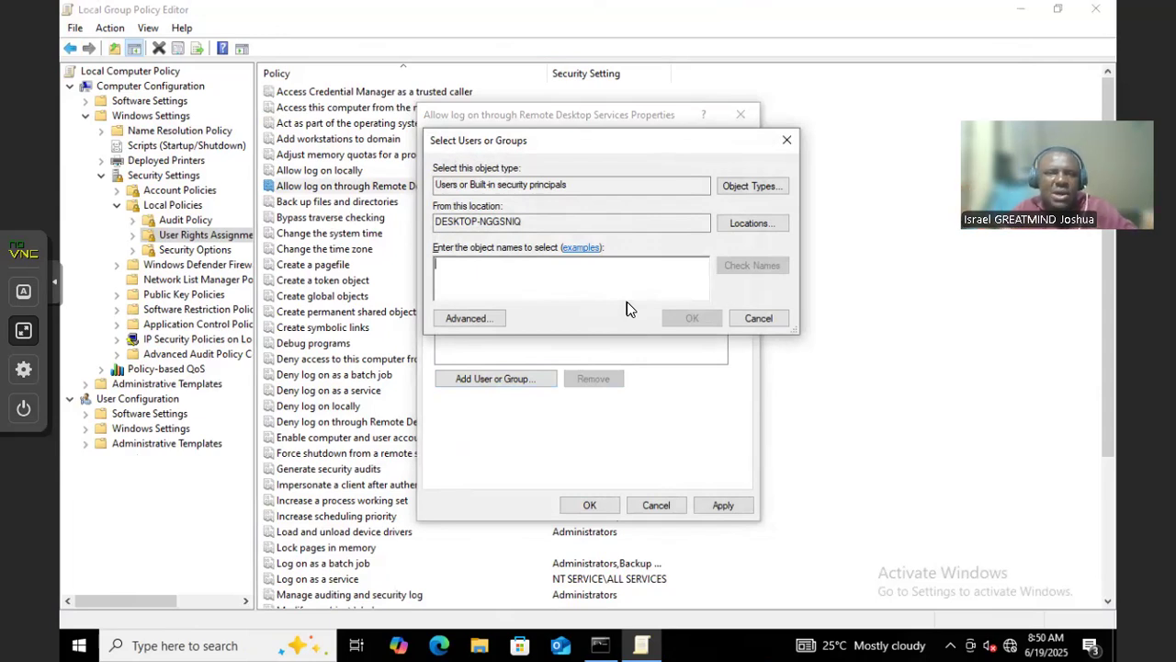
pyautogui.click(761, 318)
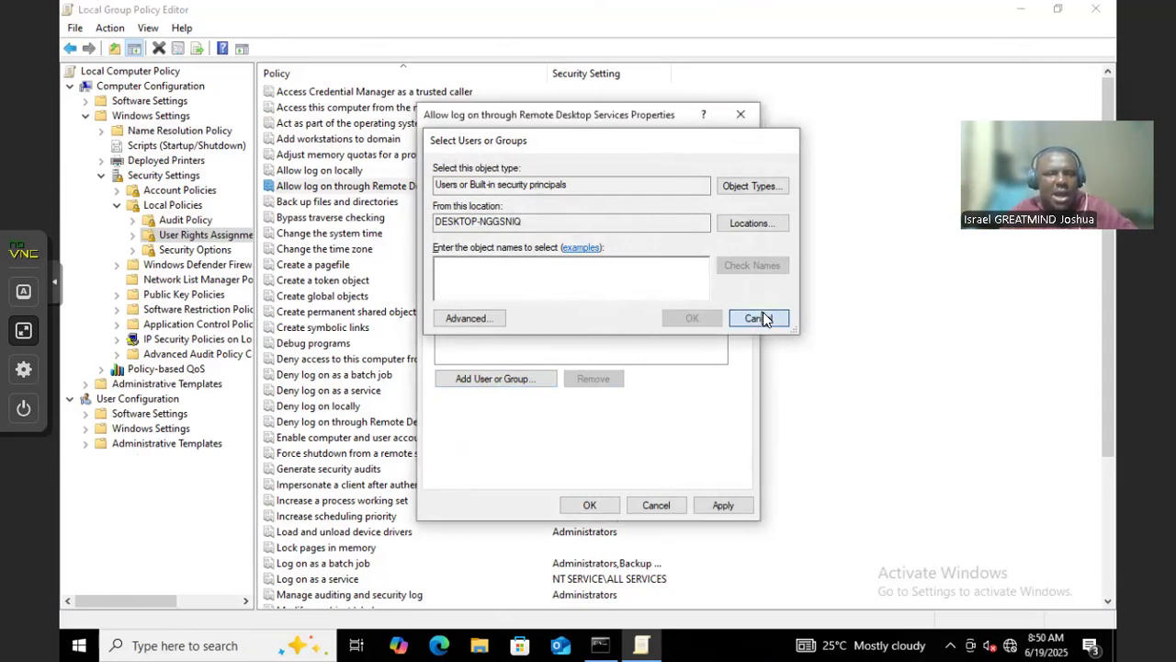
pyautogui.click(657, 506)
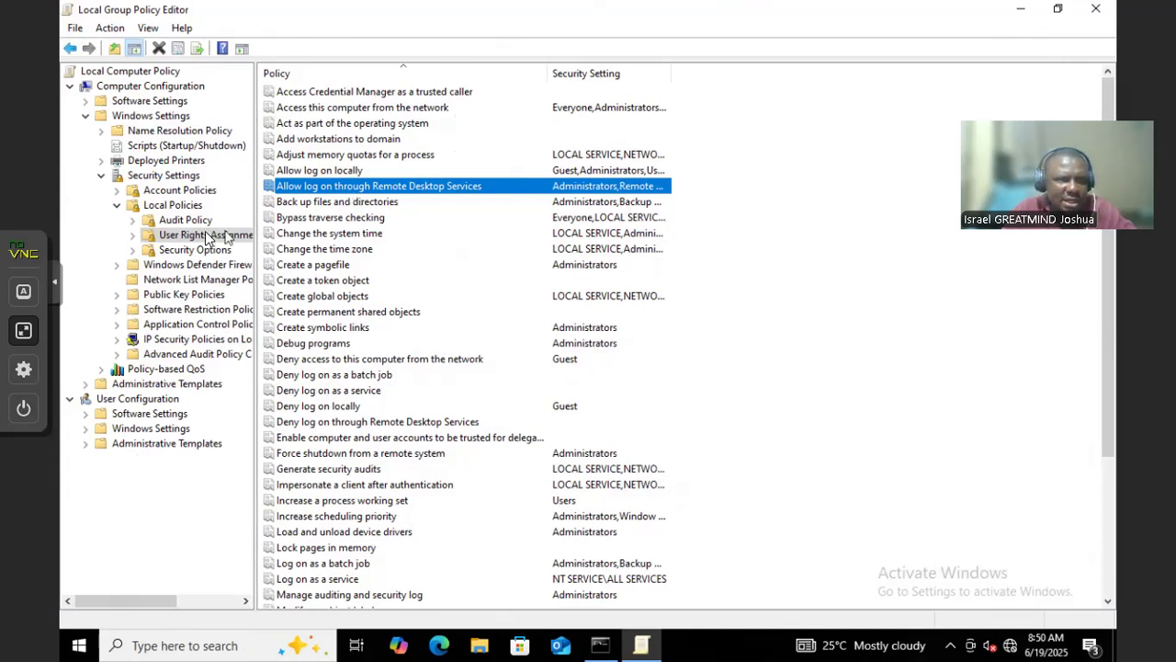
# Close the Group Policy Editor and type gpedit into a new Windows search
pyautogui.click(162, 195)
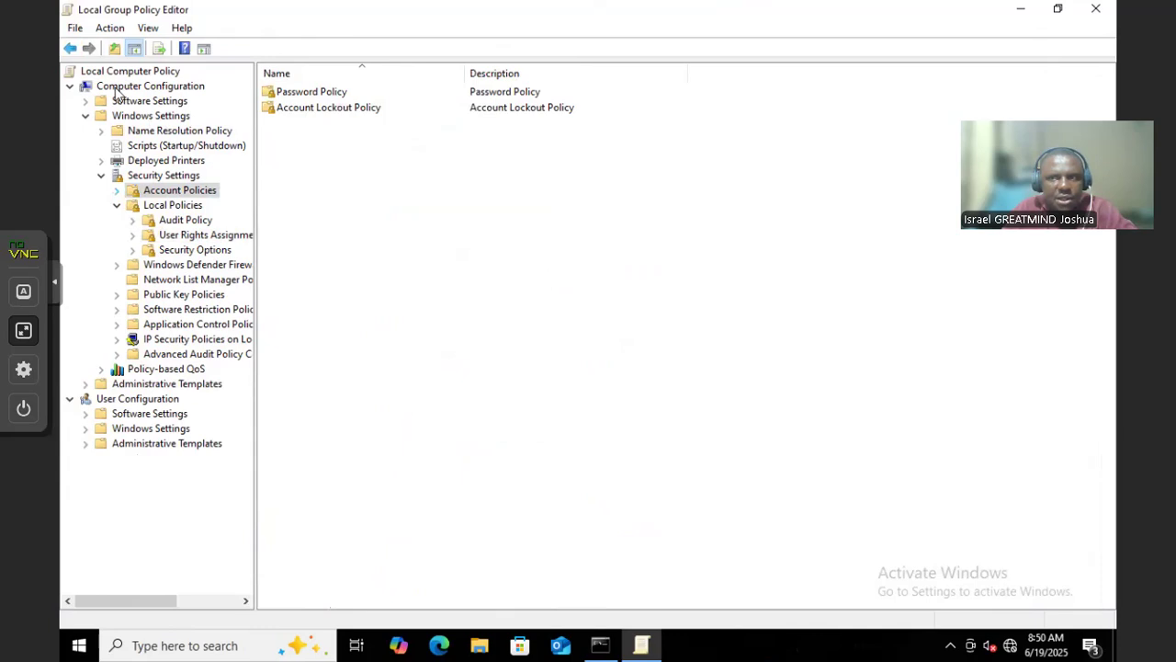
pyautogui.hotkey('alt', 'Tab')
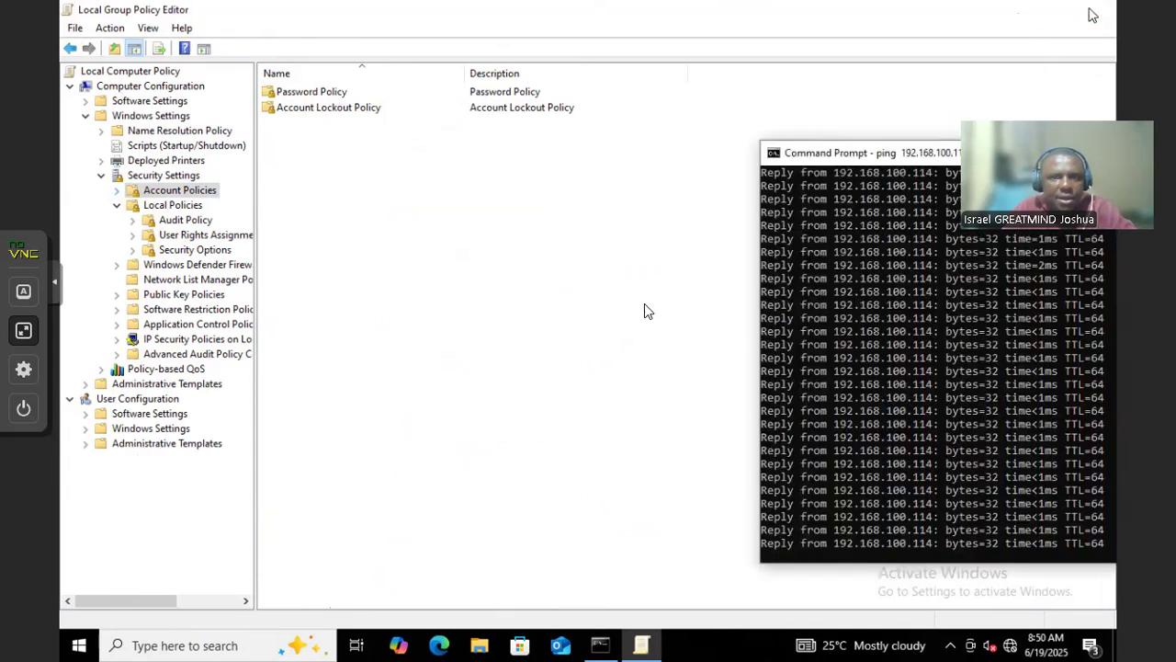
pyautogui.click(1093, 15)
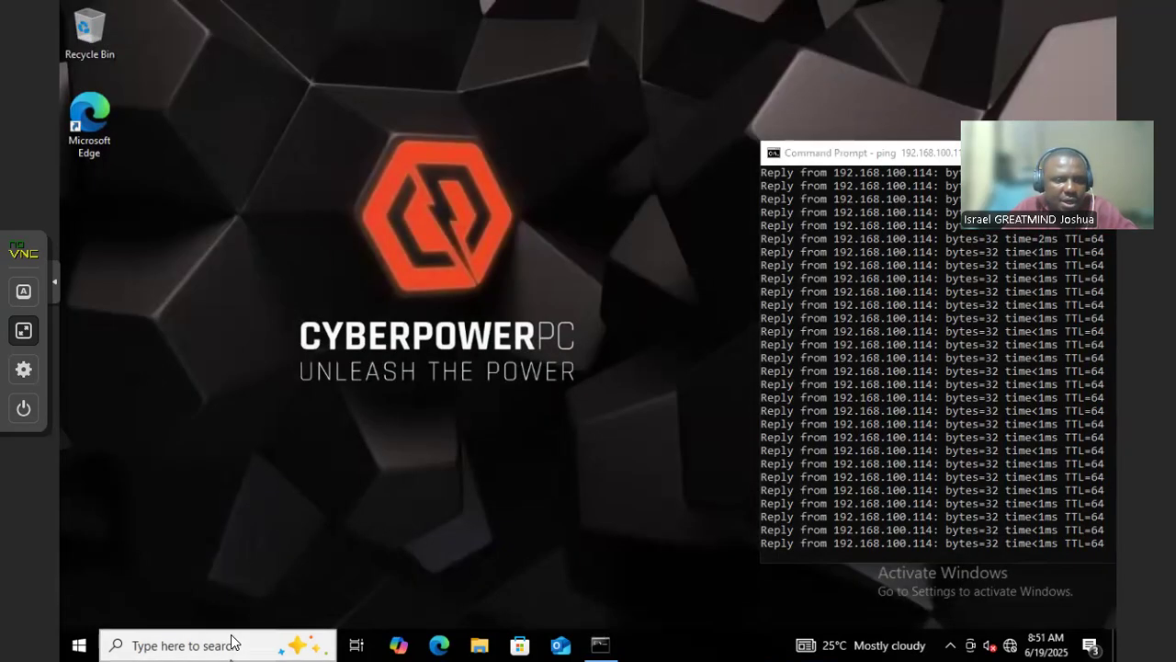
pyautogui.click(232, 644)
pyautogui.write('gp')
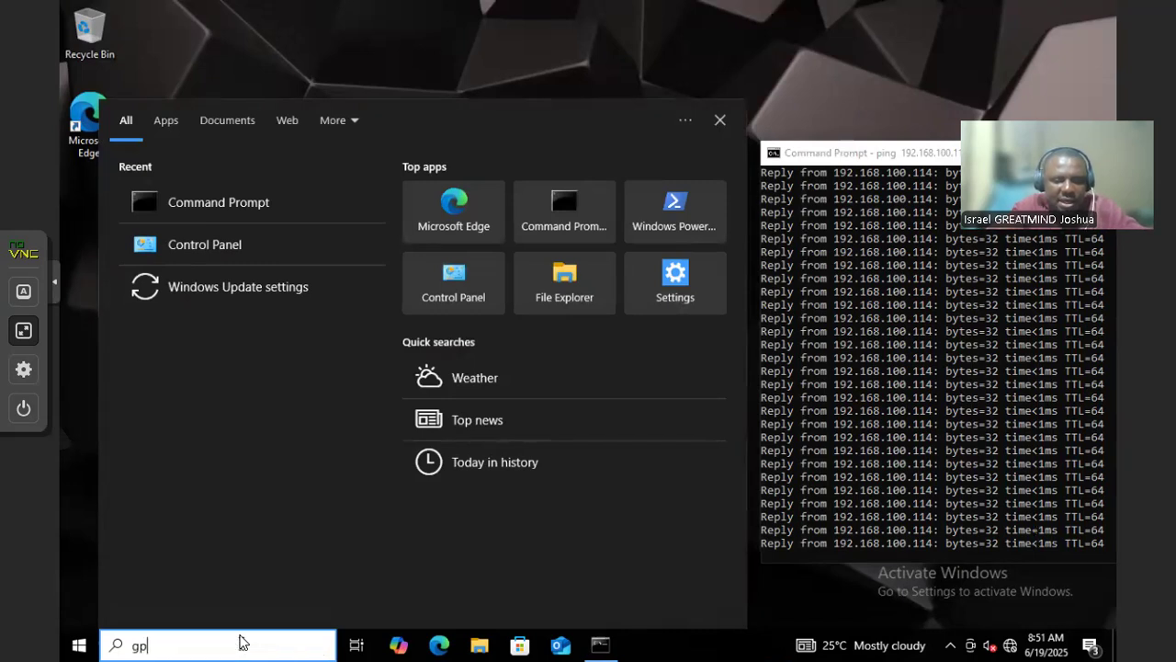
pyautogui.write('edit')
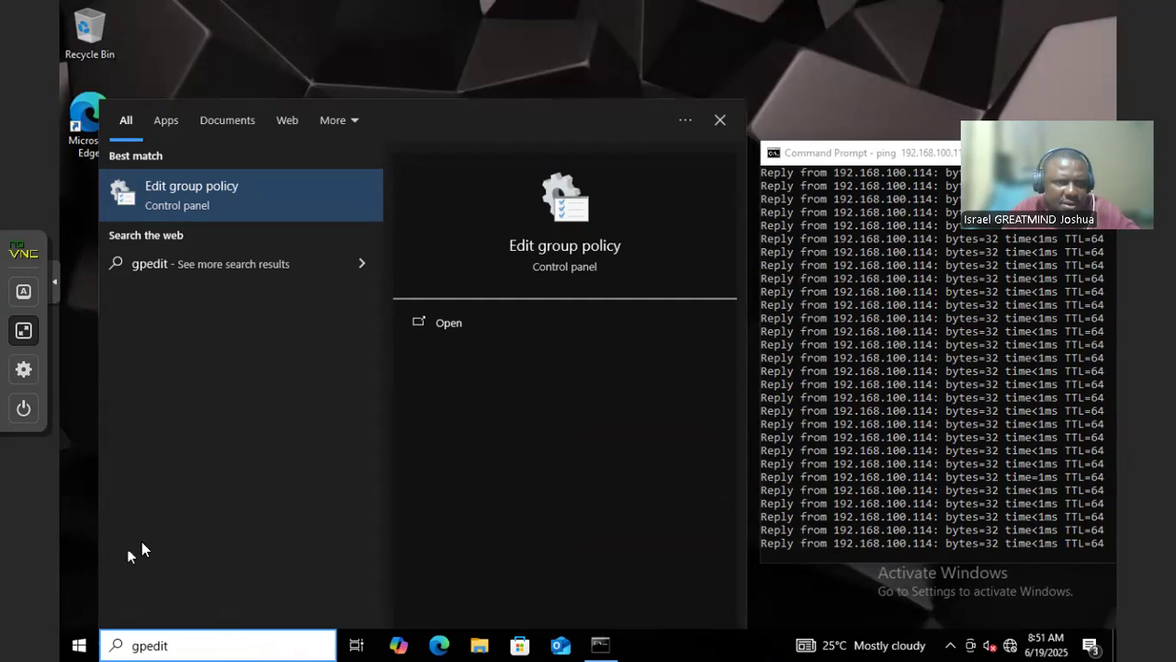
# Launch Local Group Policy Editor maximized and expand Computer Configuration > Windows Settings
pyautogui.click(246, 188)
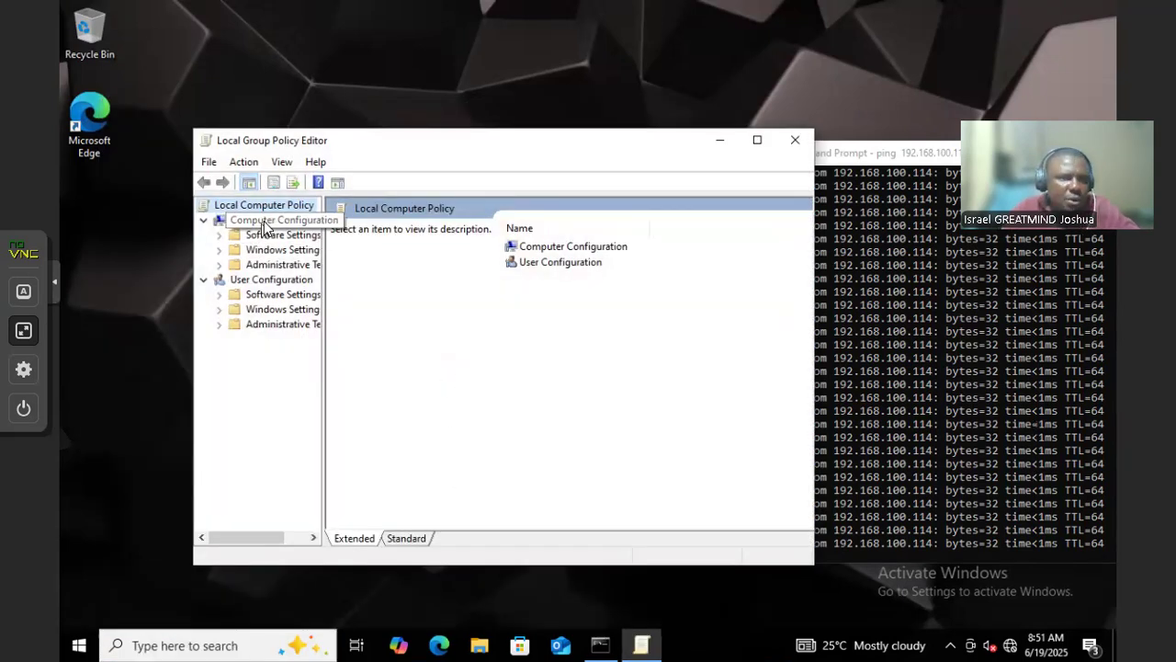
pyautogui.click(263, 221)
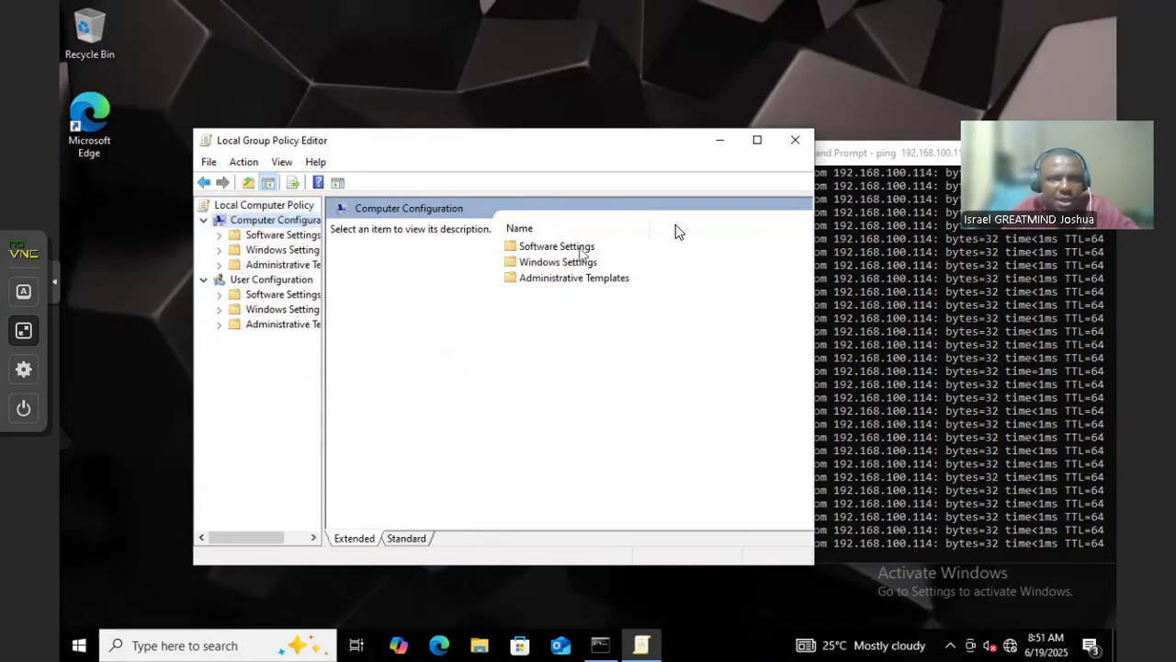
pyautogui.click(759, 141)
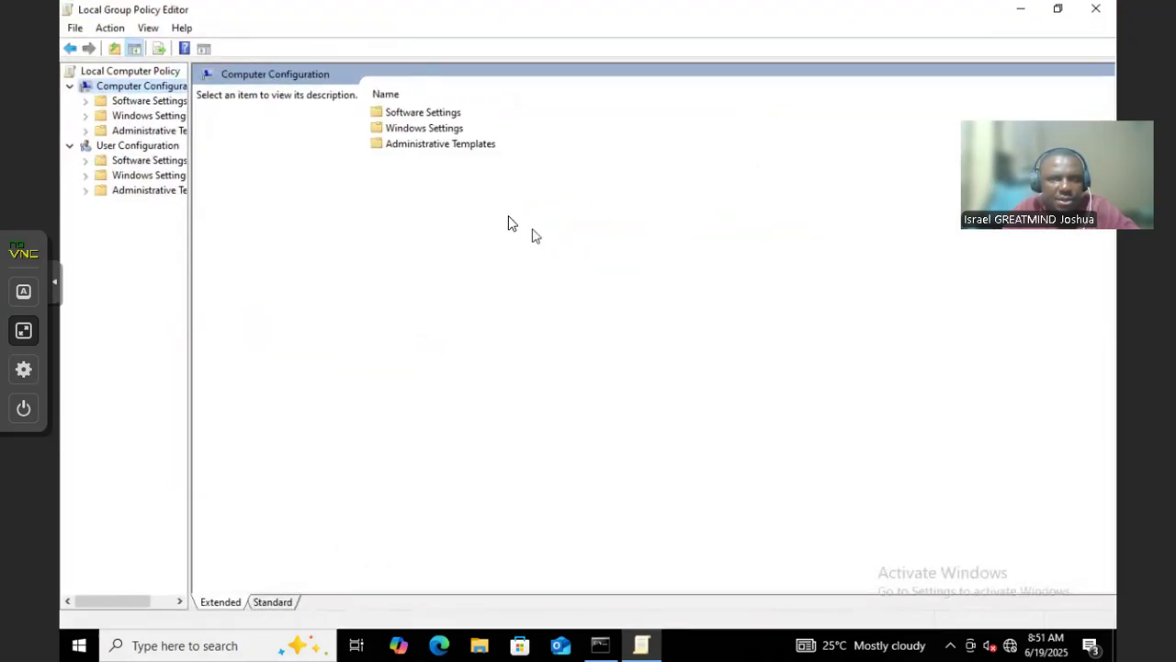
pyautogui.click(424, 128)
pyautogui.doubleClick(447, 136)
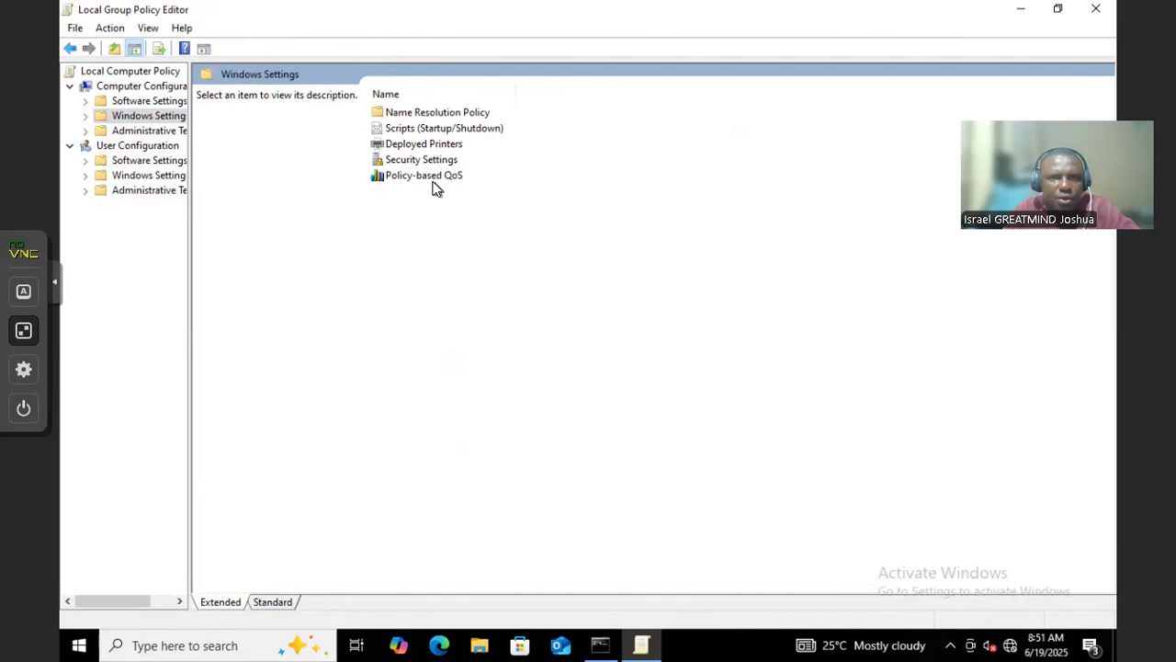
# Open Security Settings > Account Policies > Password Policy, then restore and reposition the editor window
pyautogui.doubleClick(421, 160)
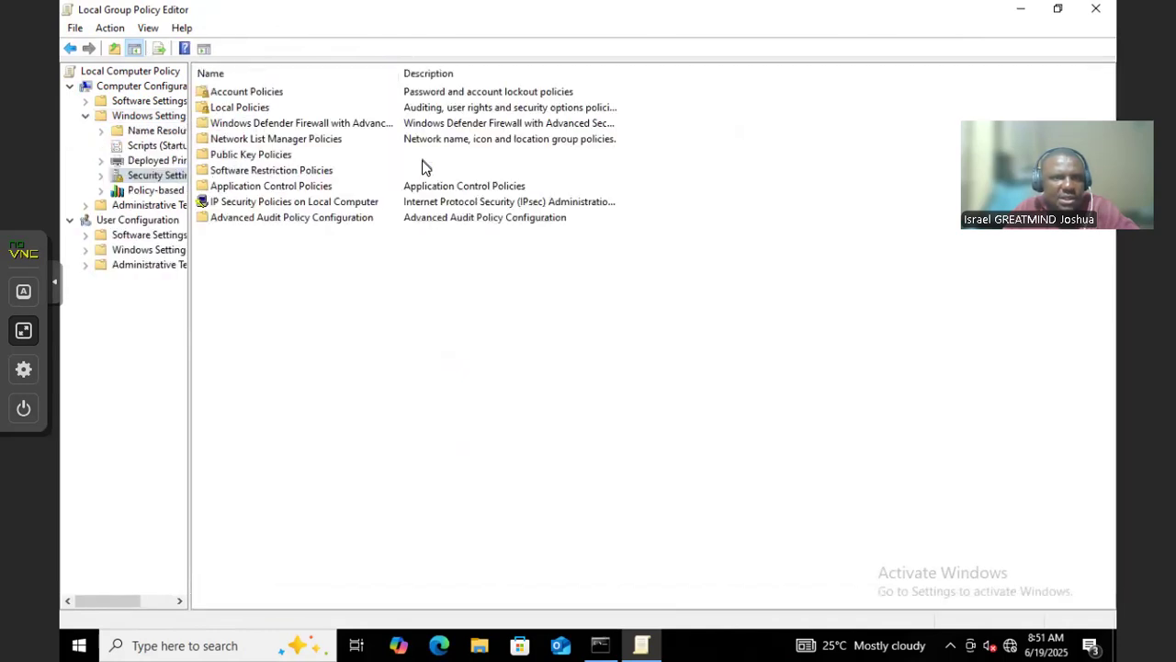
pyautogui.doubleClick(243, 94)
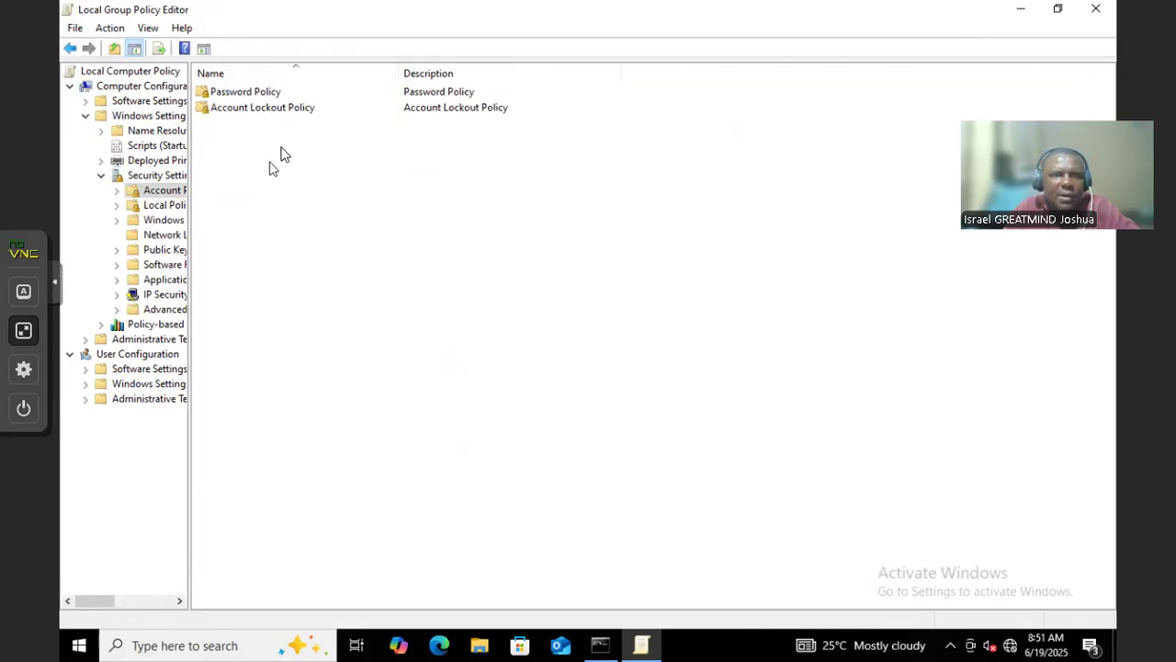
pyautogui.doubleClick(244, 93)
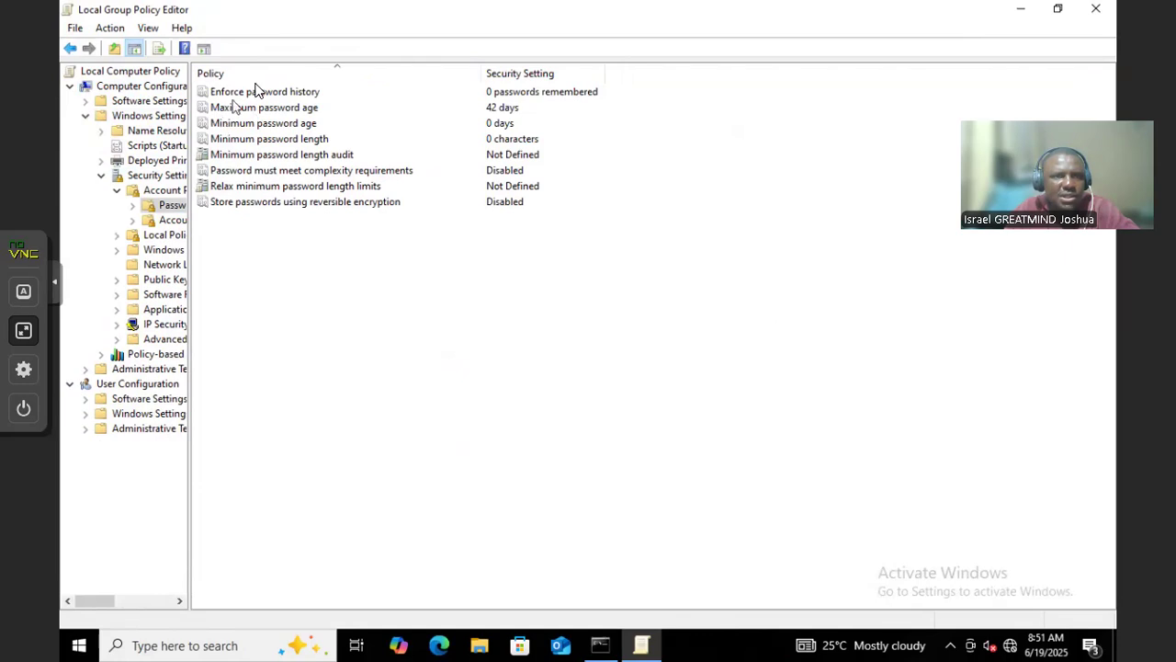
pyautogui.doubleClick(212, 16)
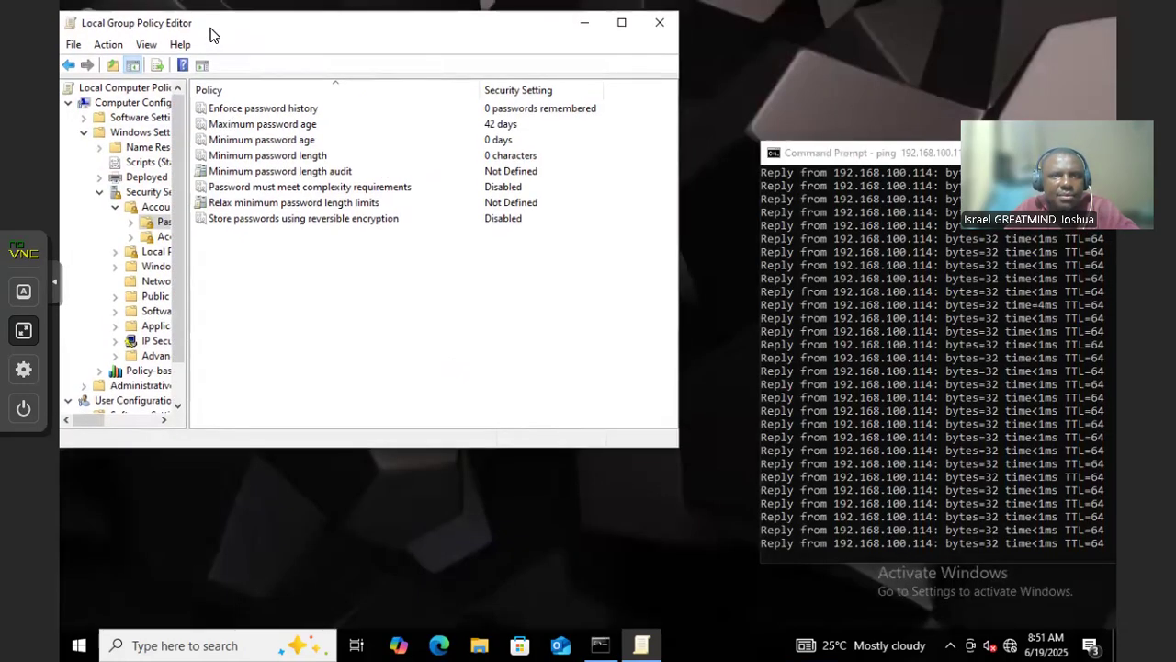
pyautogui.moveTo(212, 30); pyautogui.dragTo(214, 24)
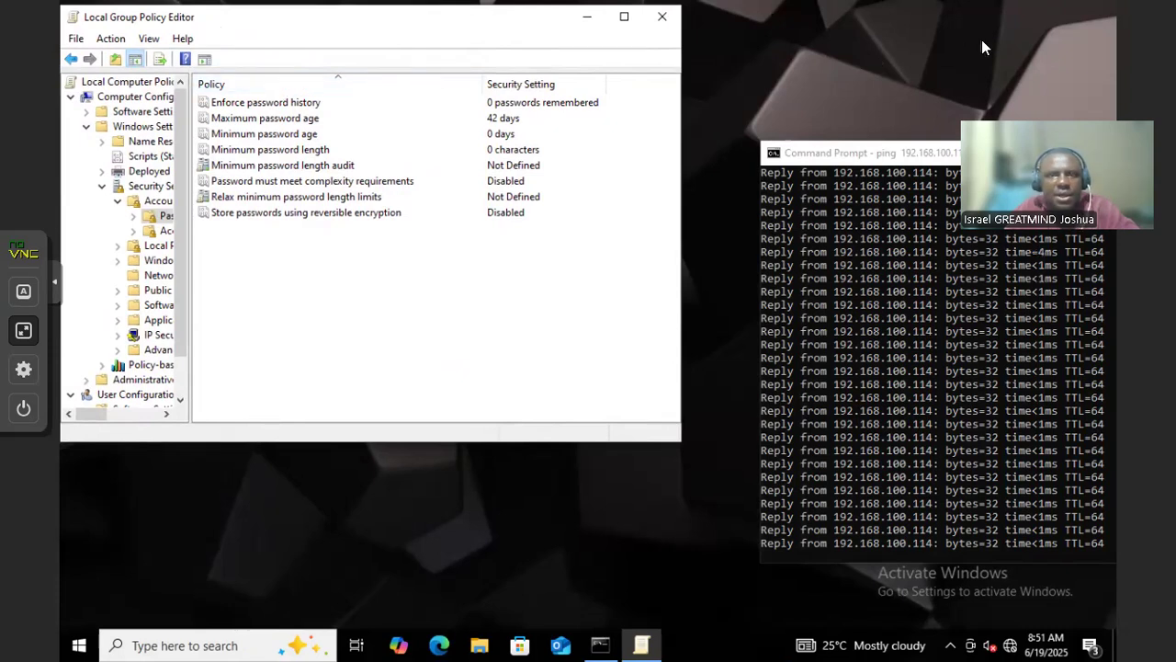
pyautogui.moveTo(303, 25); pyautogui.dragTo(470, 143)
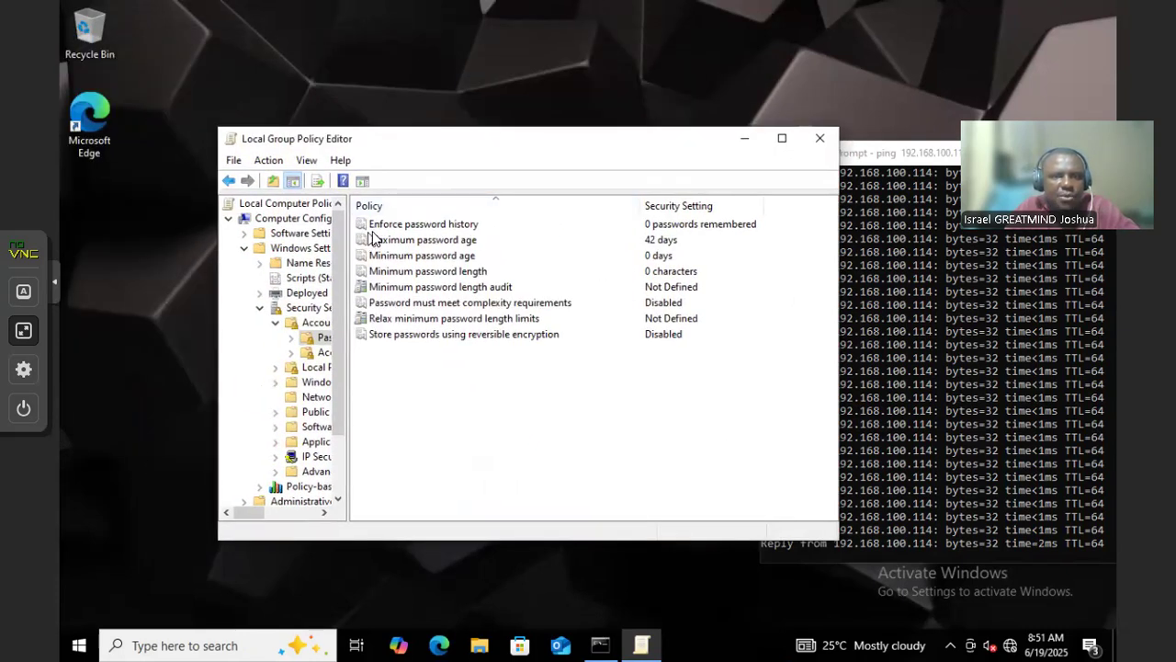
pyautogui.click(402, 225)
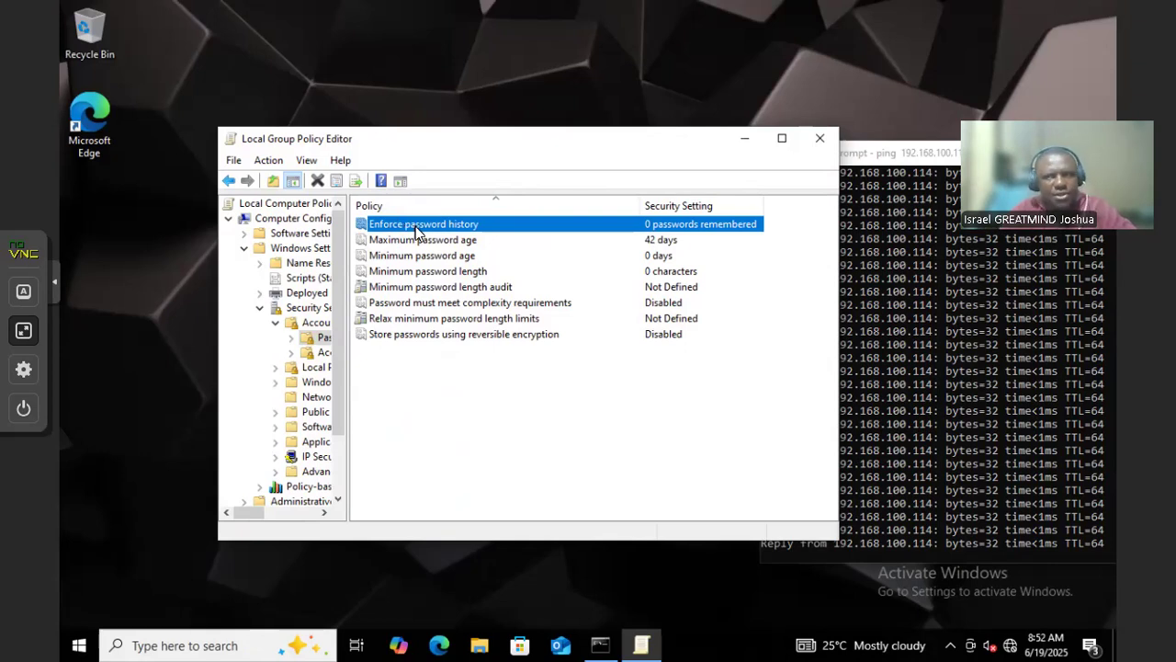
# Review the Explain text and set Enforce password history to 3 passwords remembered
pyautogui.doubleClick(416, 226)
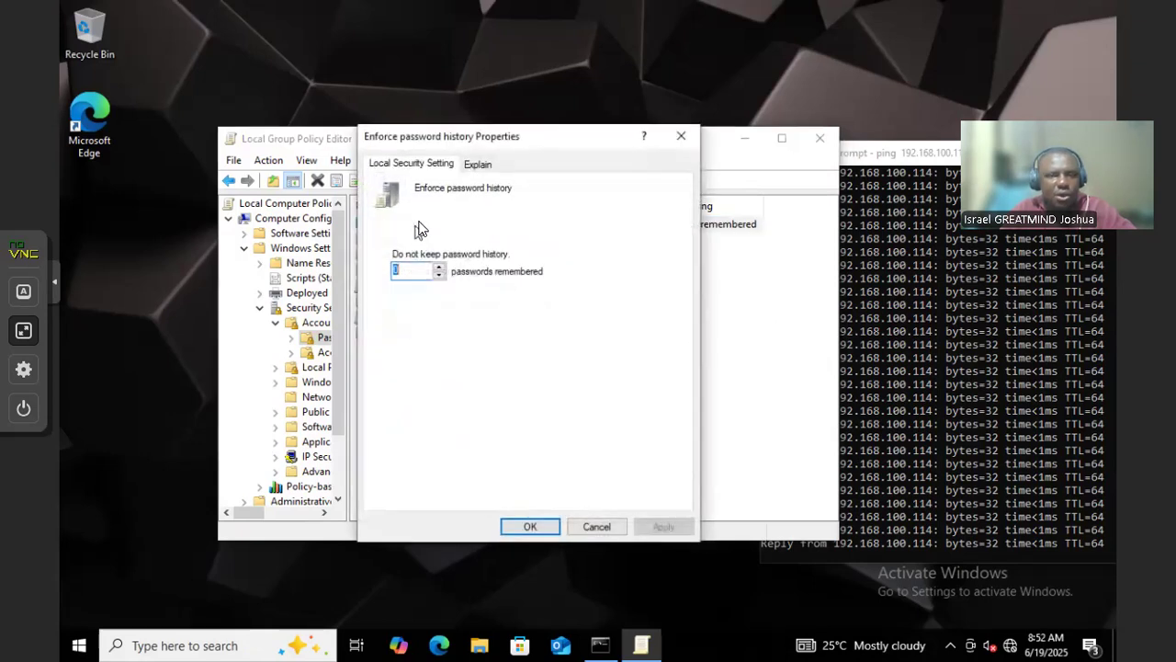
pyautogui.click(477, 165)
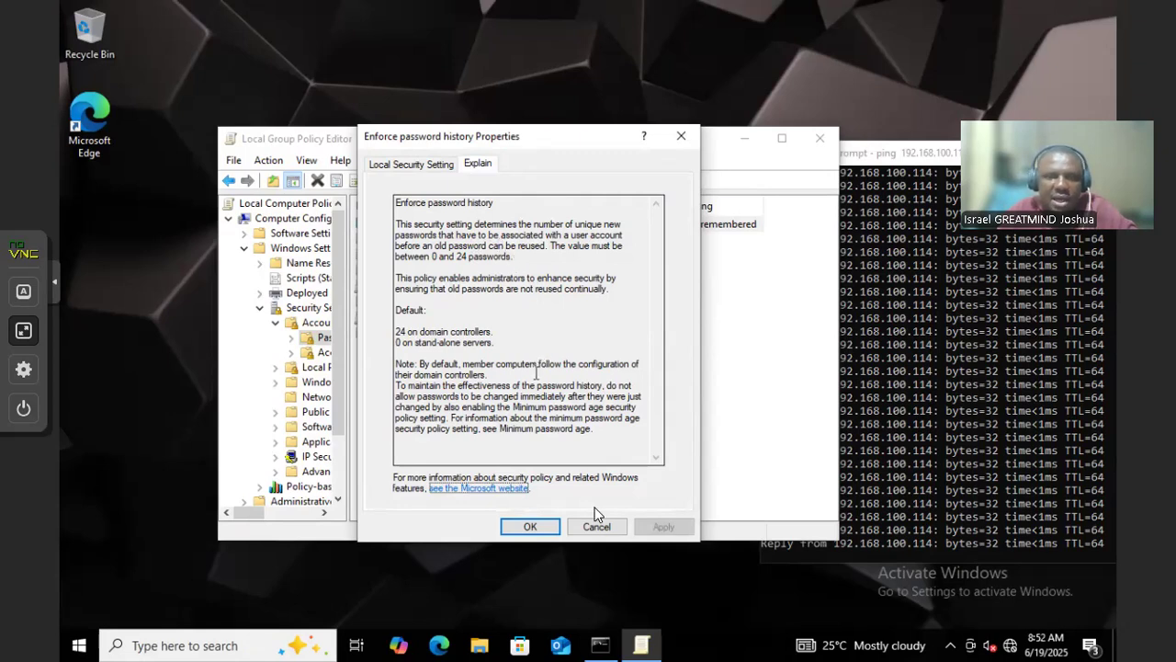
pyautogui.click(596, 530)
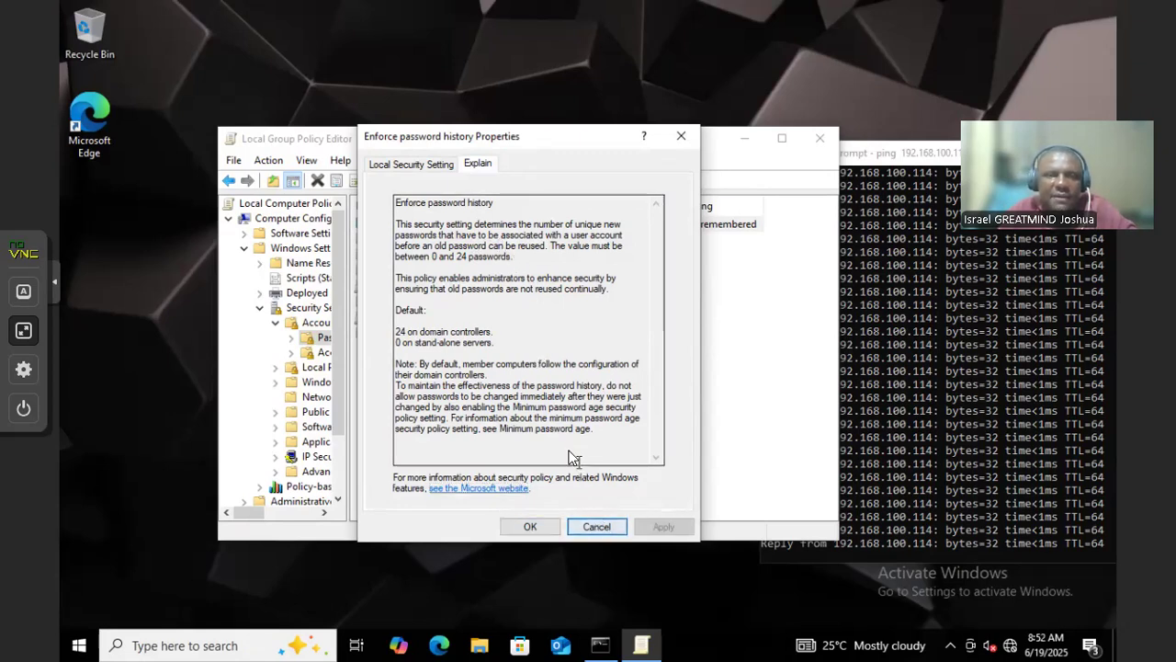
pyautogui.click(424, 165)
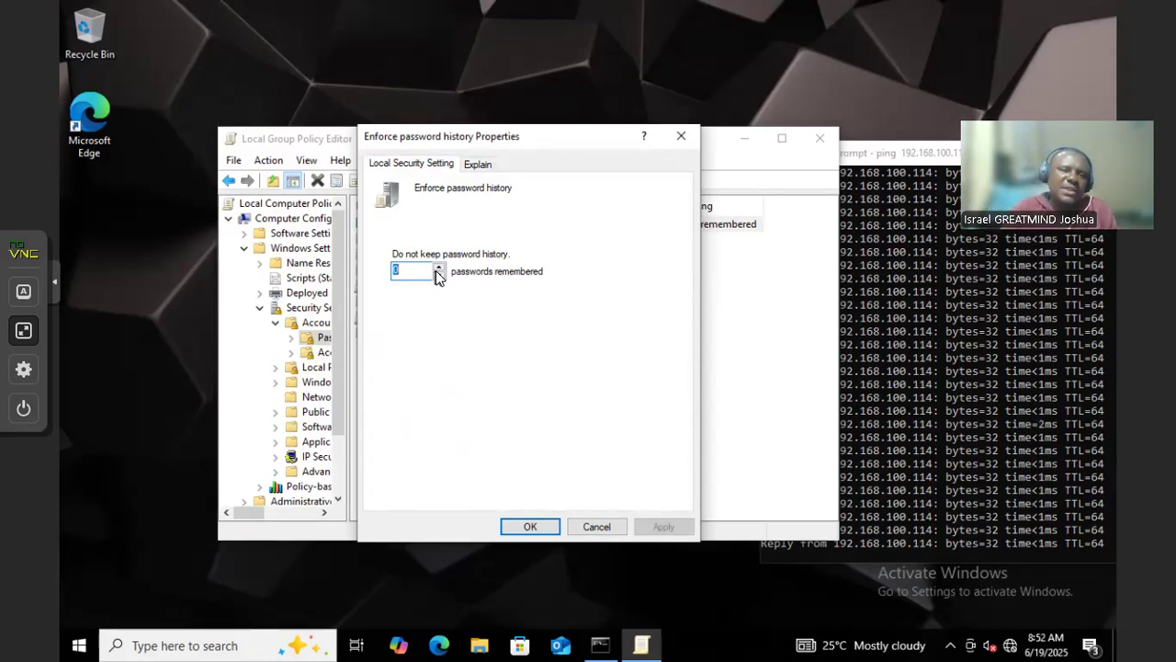
pyautogui.click(440, 267)
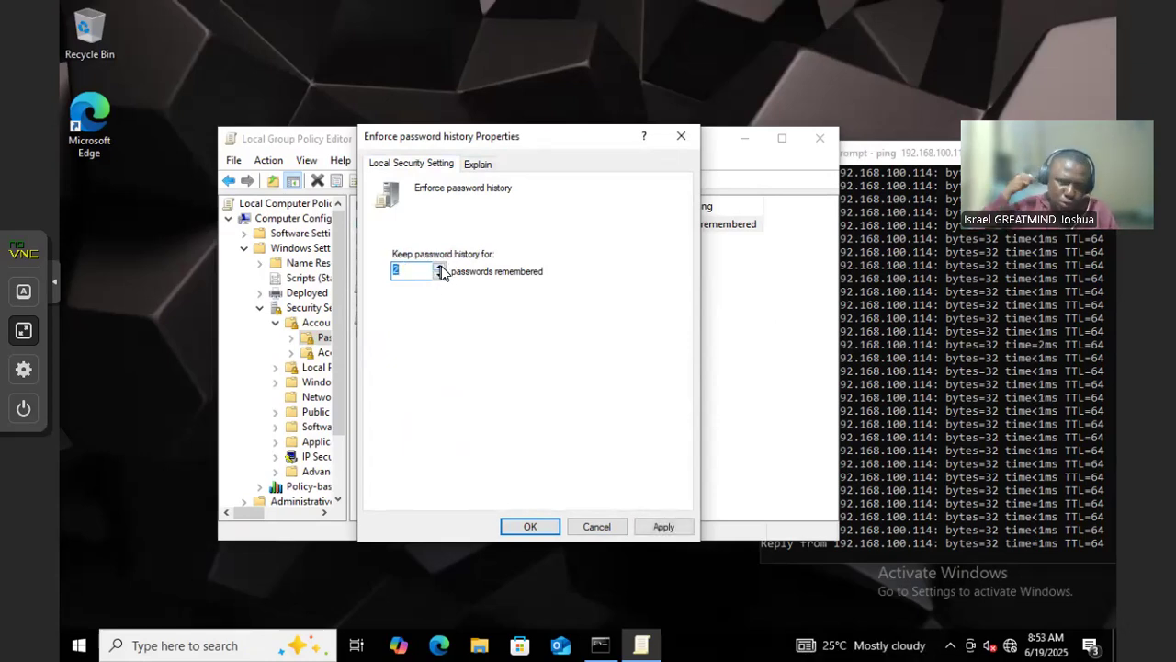
pyautogui.click(440, 267)
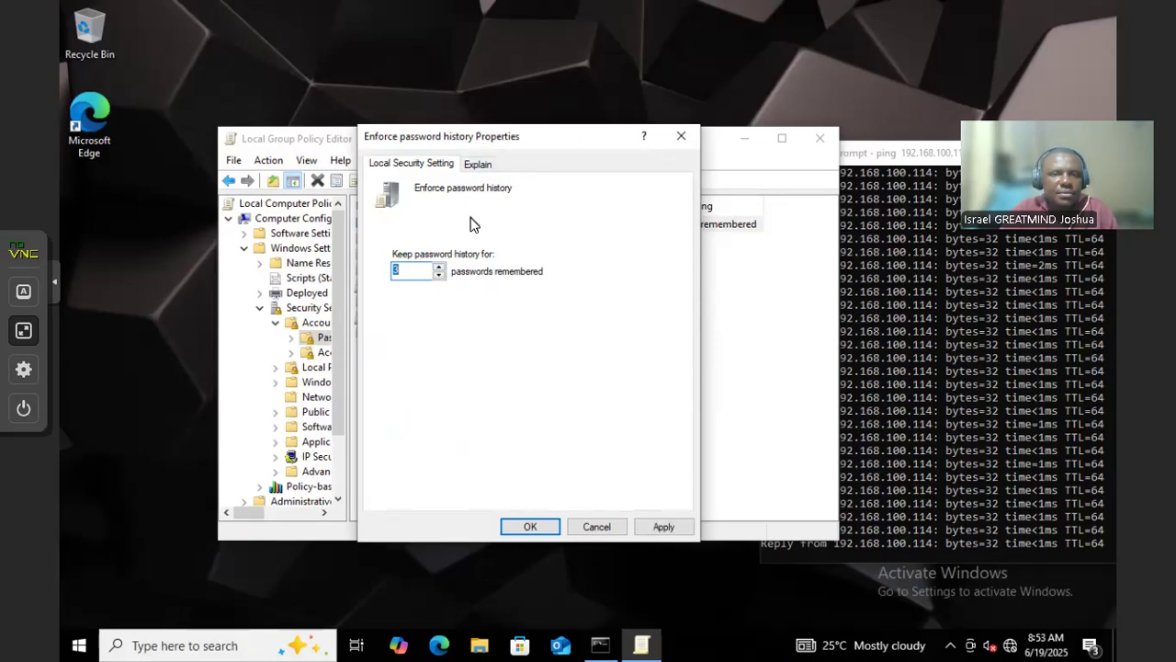
pyautogui.click(654, 528)
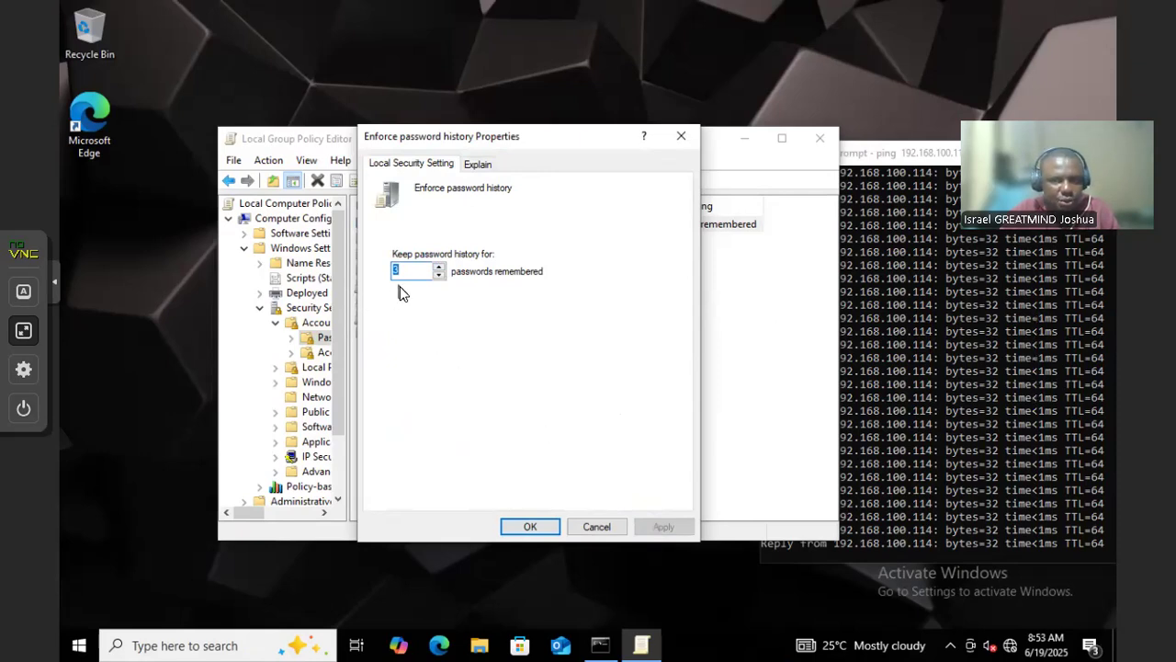
pyautogui.click(529, 527)
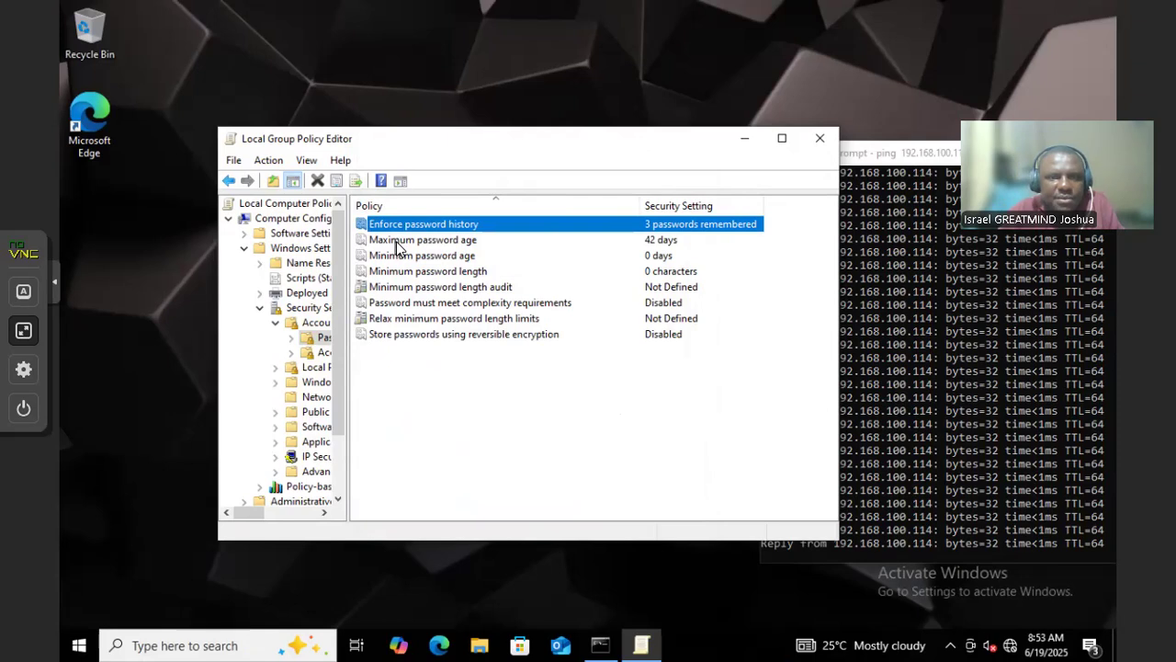
# Set Maximum password age to 30 days
pyautogui.doubleClick(397, 241)
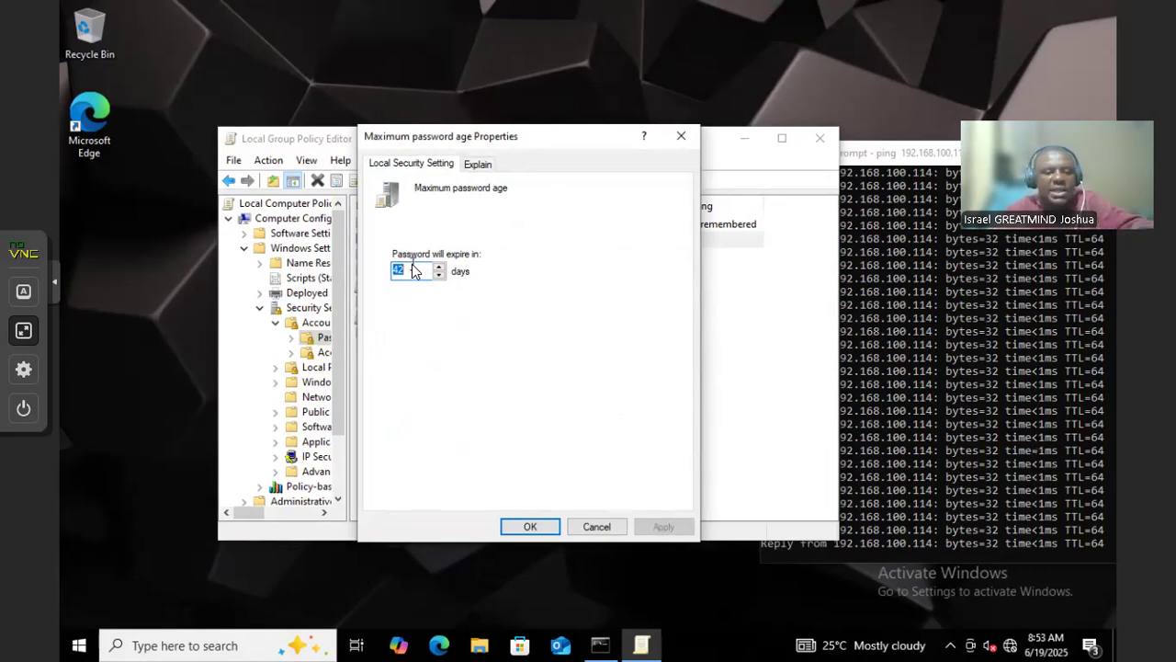
pyautogui.write('30')
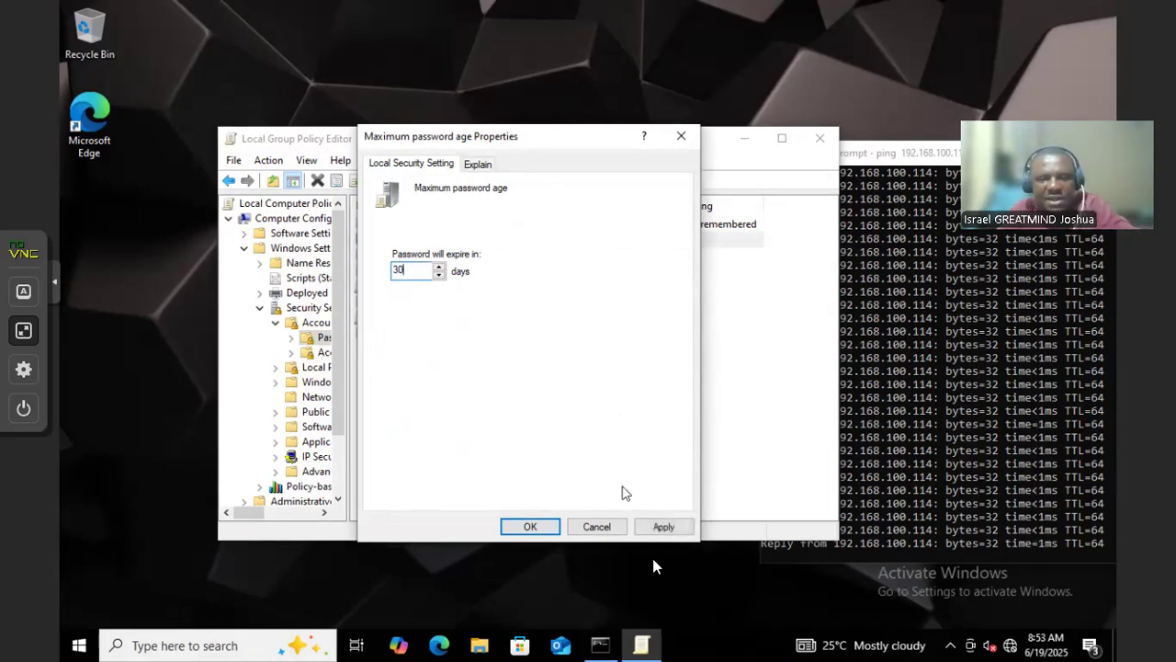
pyautogui.click(663, 533)
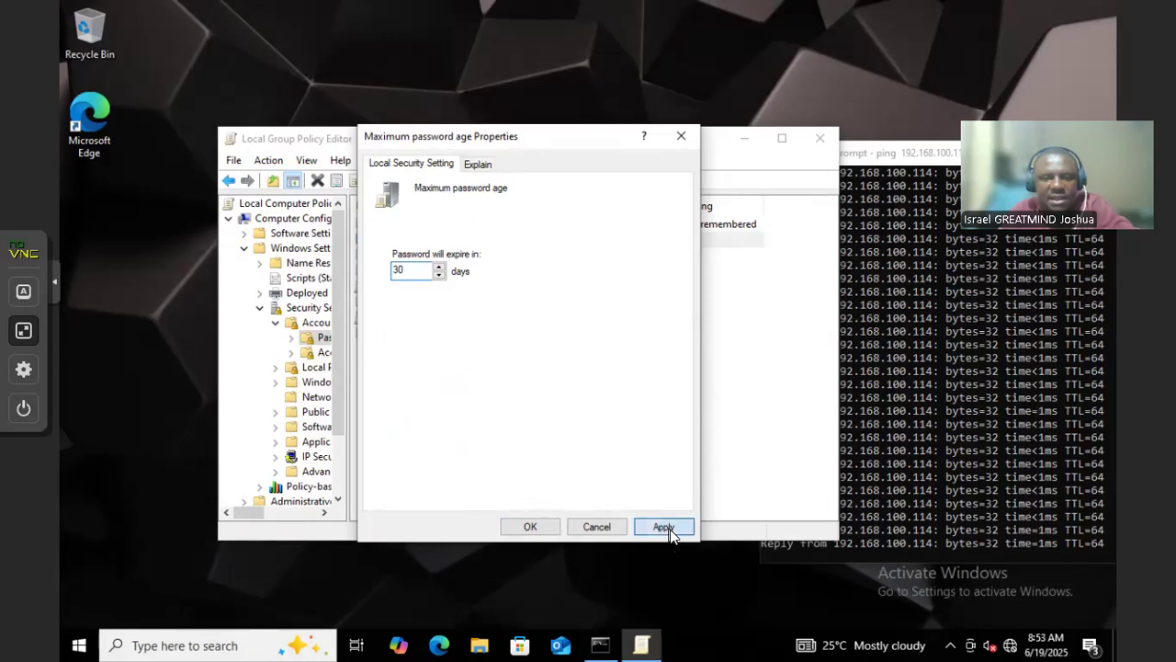
pyautogui.click(520, 526)
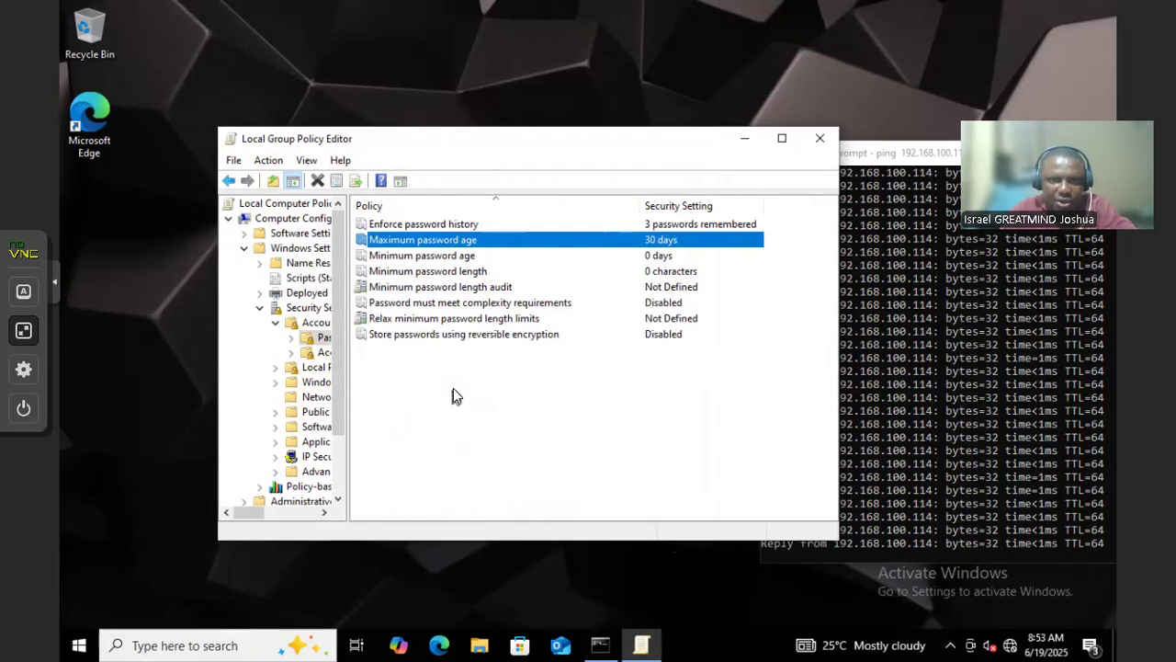
# Set Minimum password length to 14 characters
pyautogui.doubleClick(407, 271)
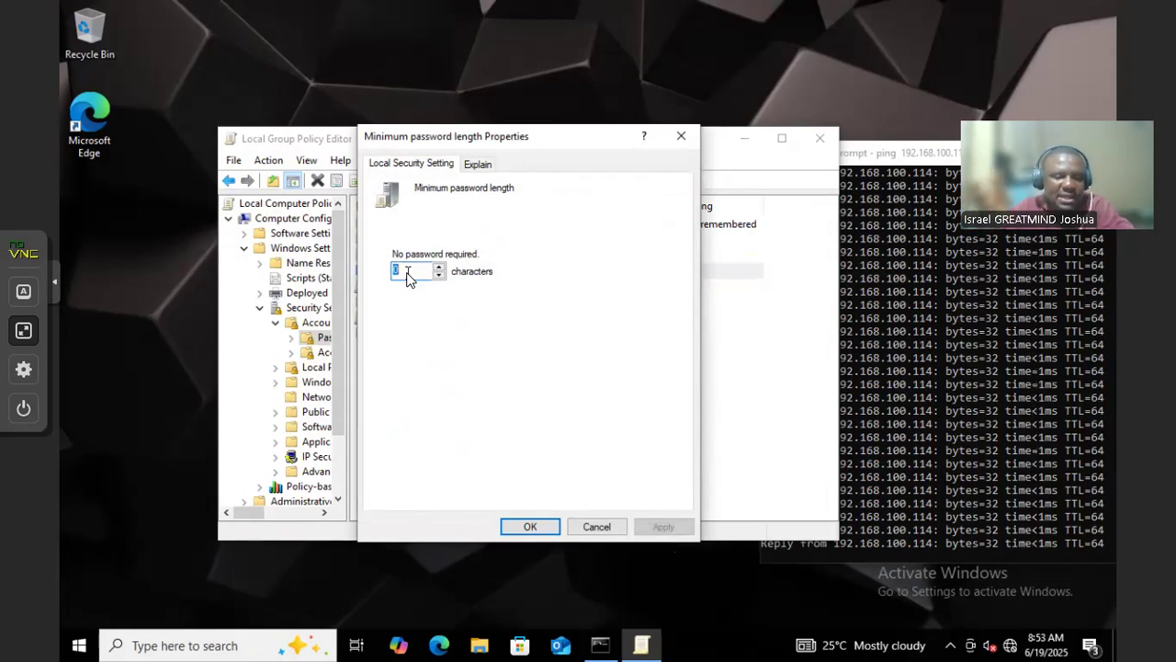
pyautogui.write('14')
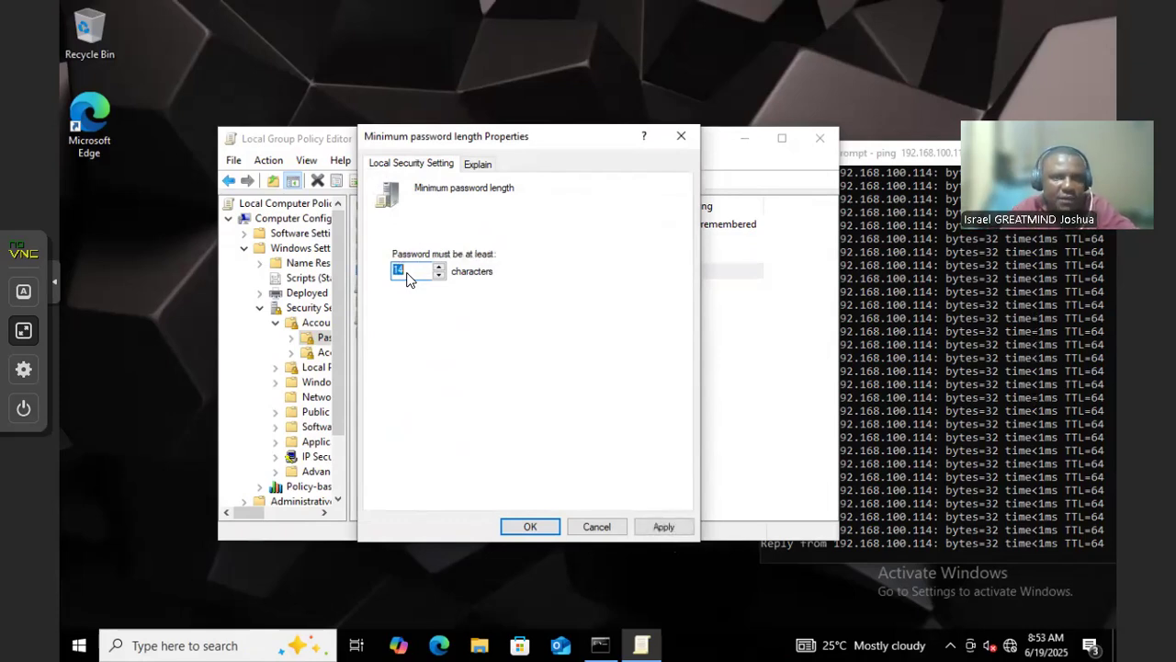
pyautogui.click(421, 272)
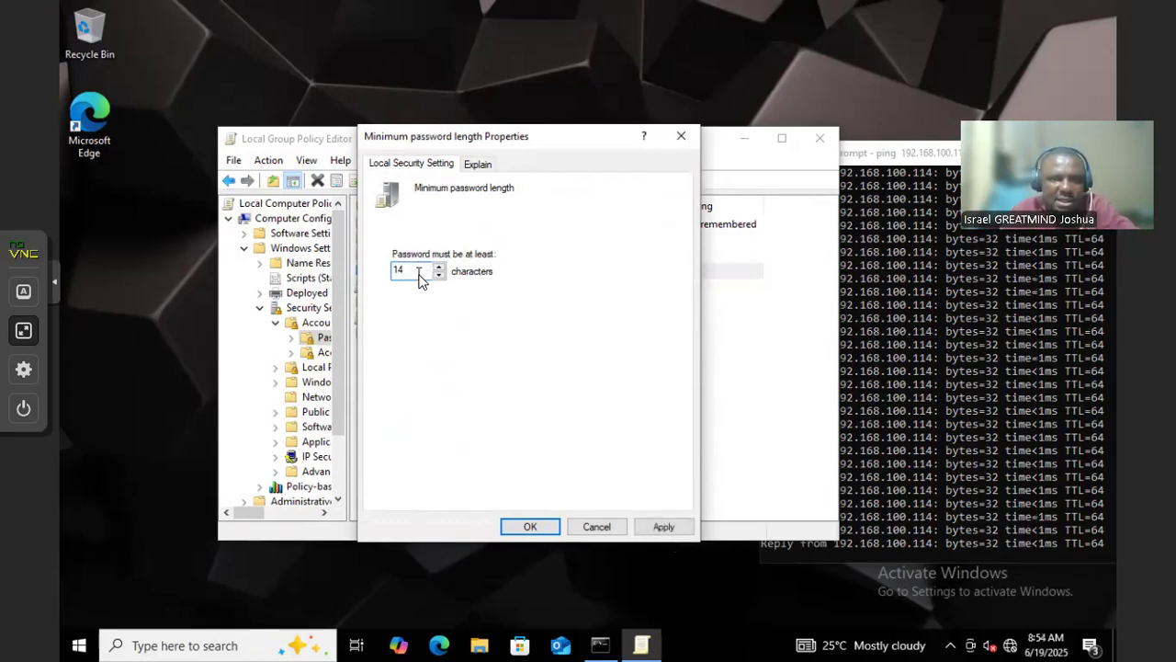
pyautogui.click(656, 531)
pyautogui.click(529, 528)
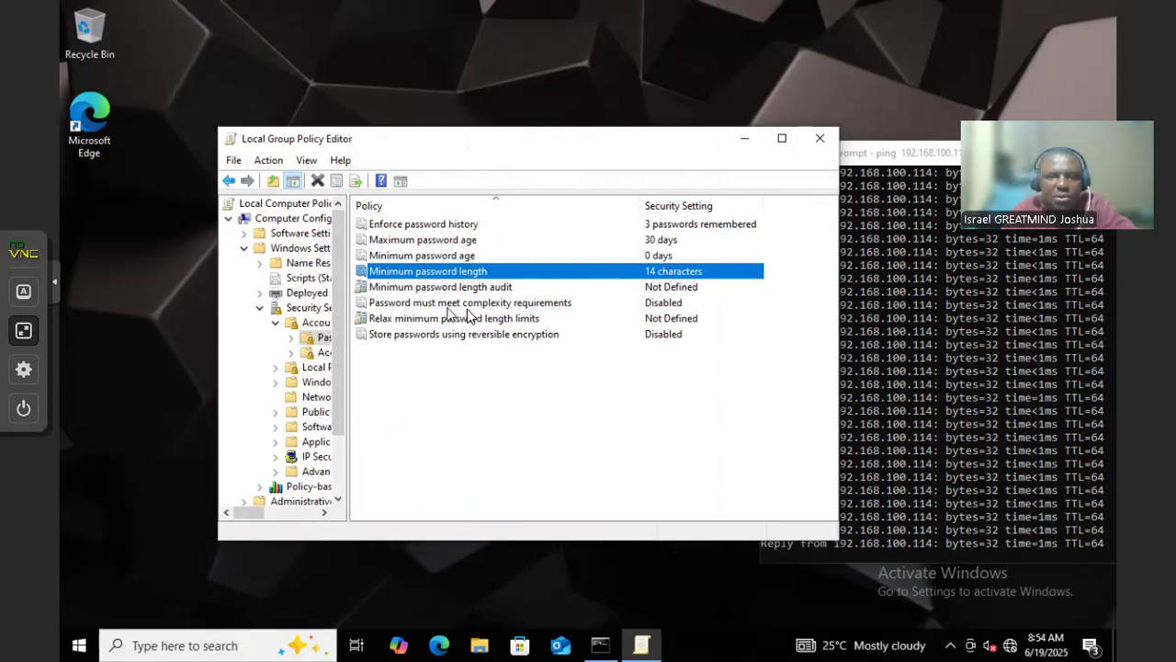
# Set 'Password must meet complexity requirements' to Enabled
pyautogui.doubleClick(497, 304)
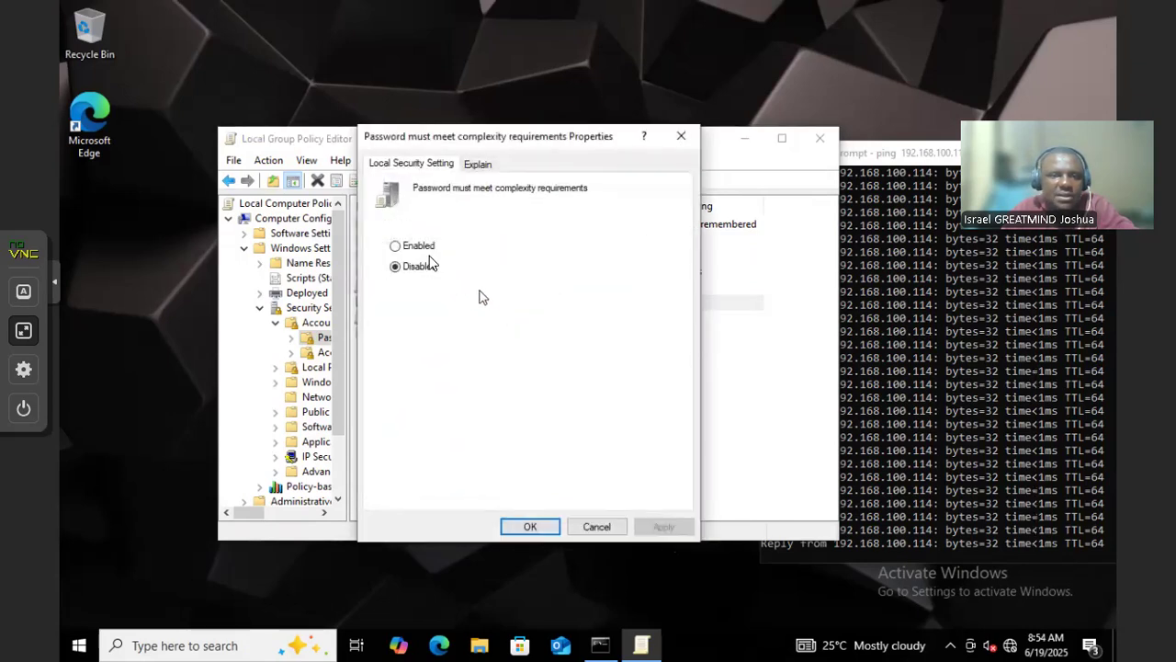
pyautogui.click(429, 245)
pyautogui.click(428, 267)
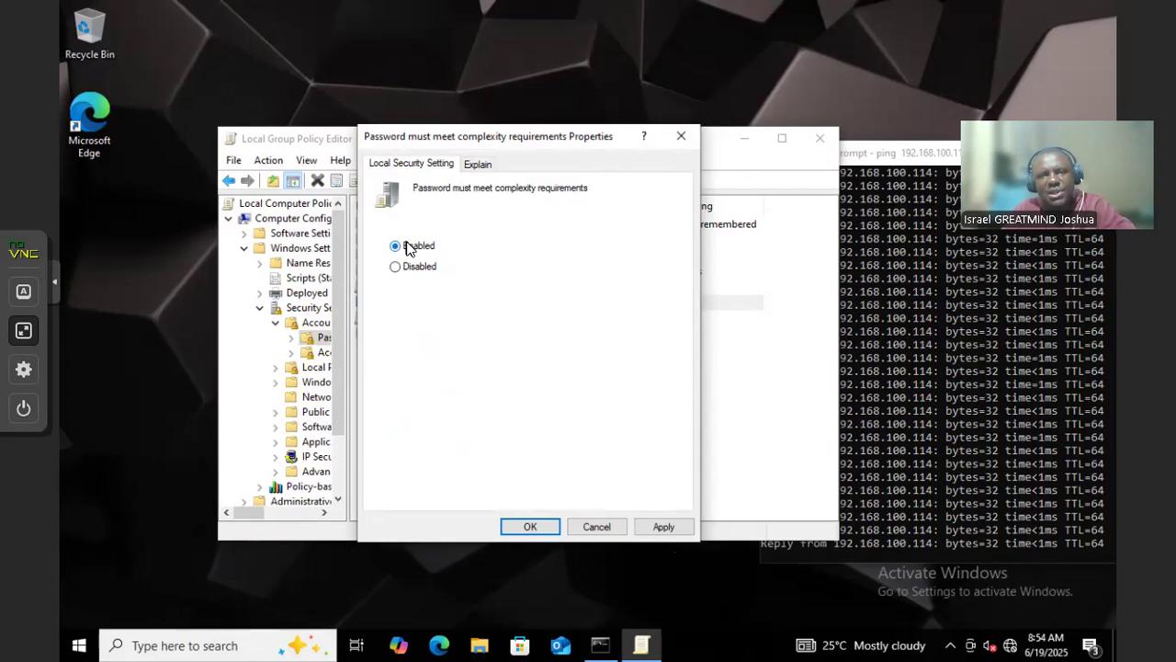
pyautogui.click(589, 520)
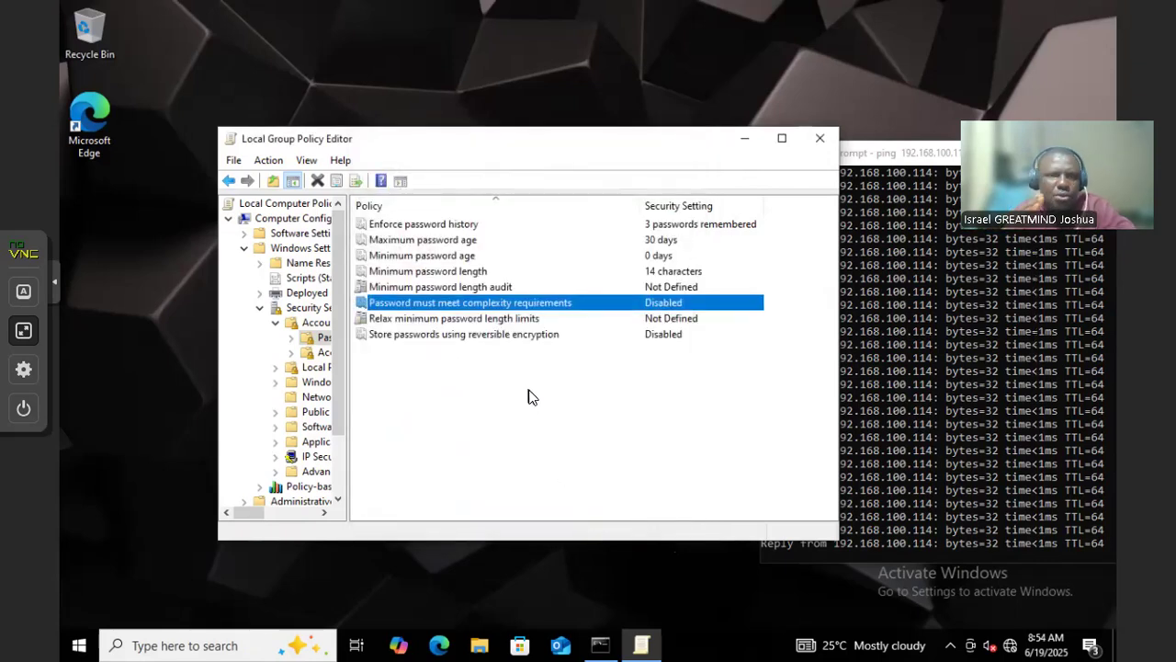
pyautogui.doubleClick(420, 307)
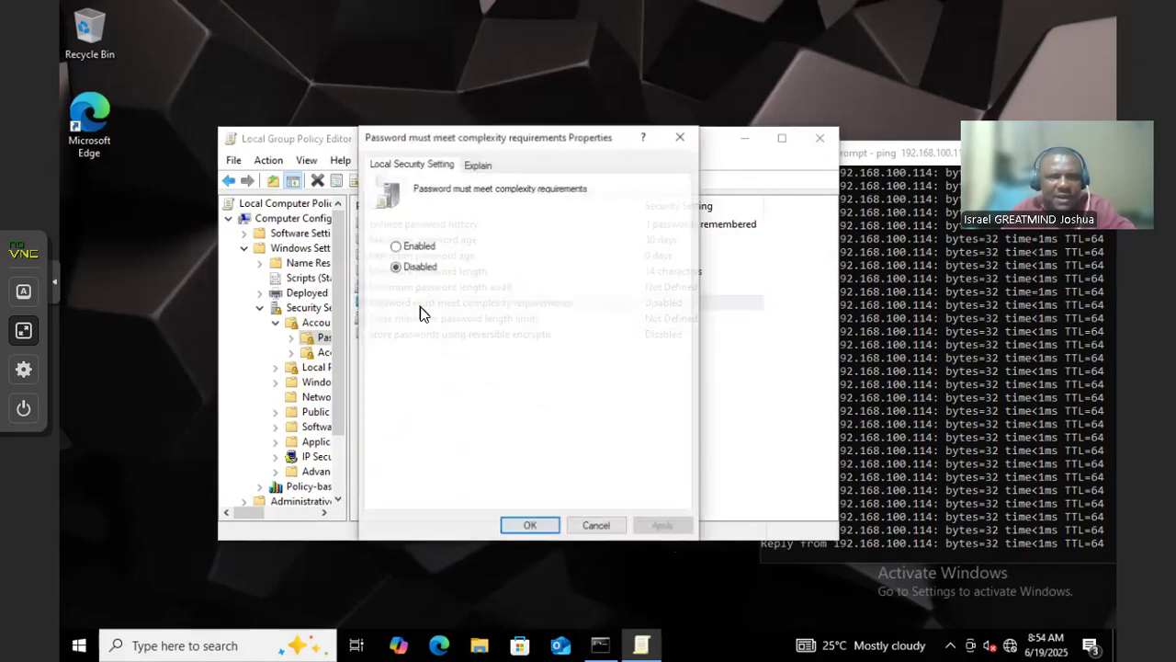
pyautogui.click(418, 247)
pyautogui.click(663, 527)
pyautogui.click(535, 523)
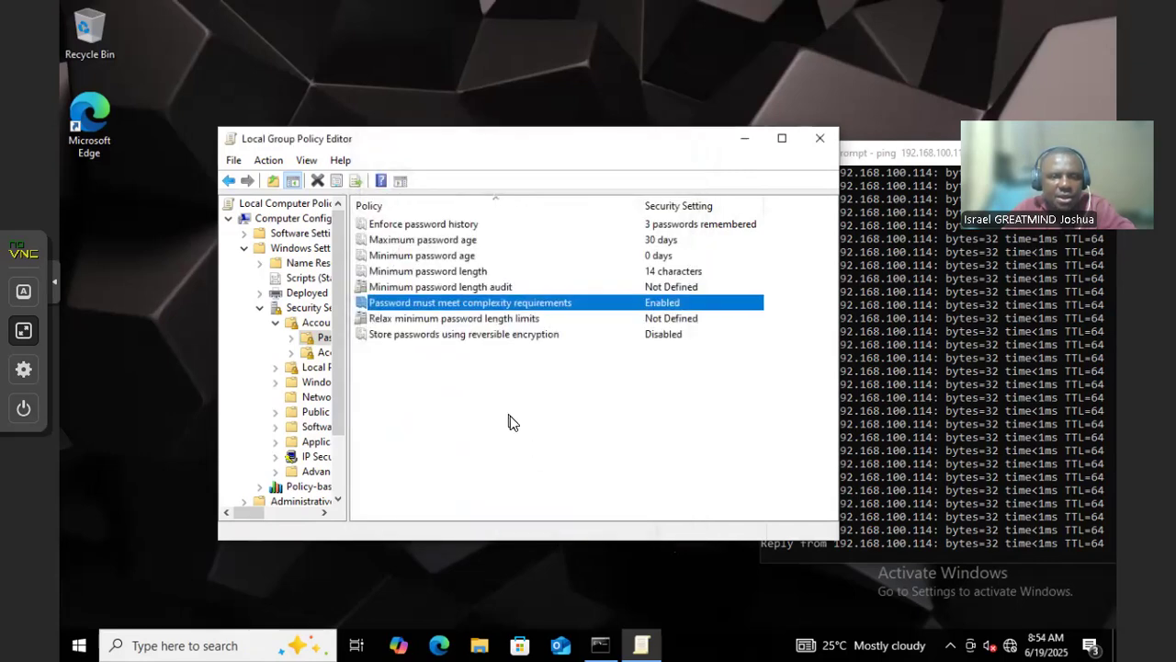
# Enable storing passwords using reversible encryption
pyautogui.doubleClick(432, 336)
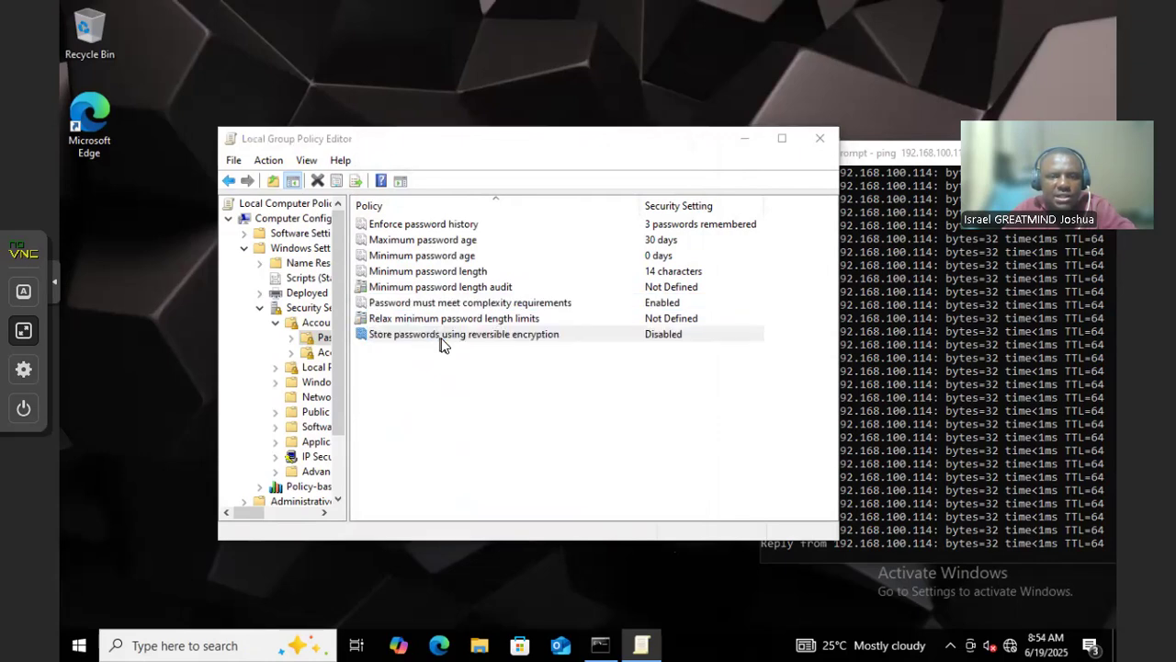
pyautogui.click(412, 244)
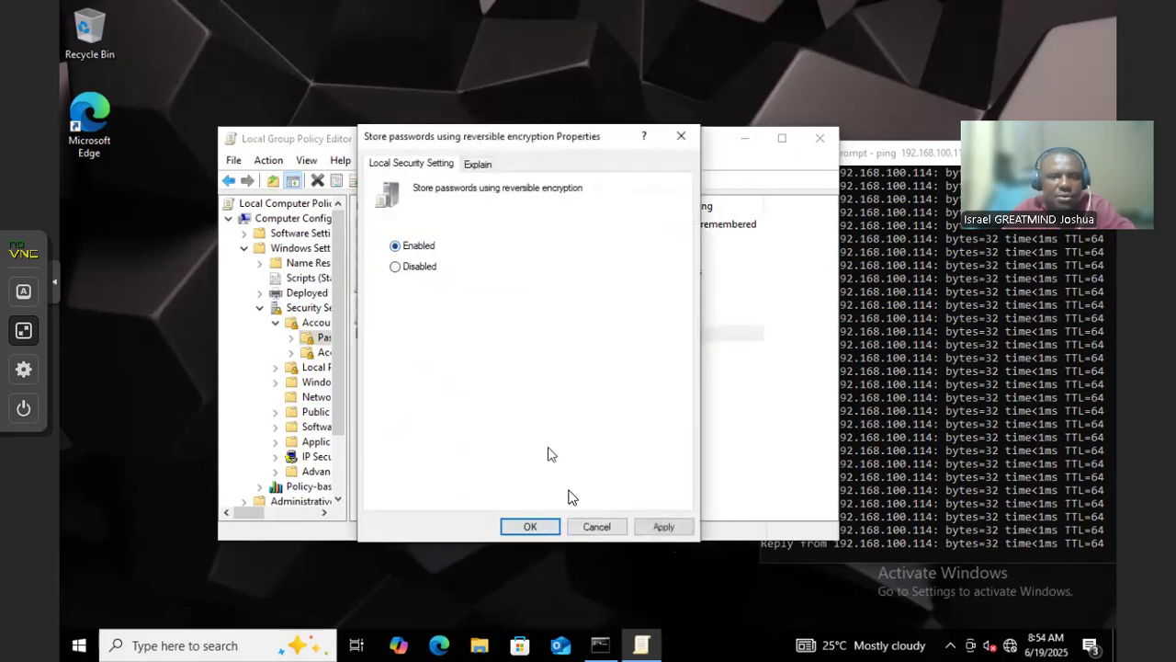
pyautogui.click(638, 528)
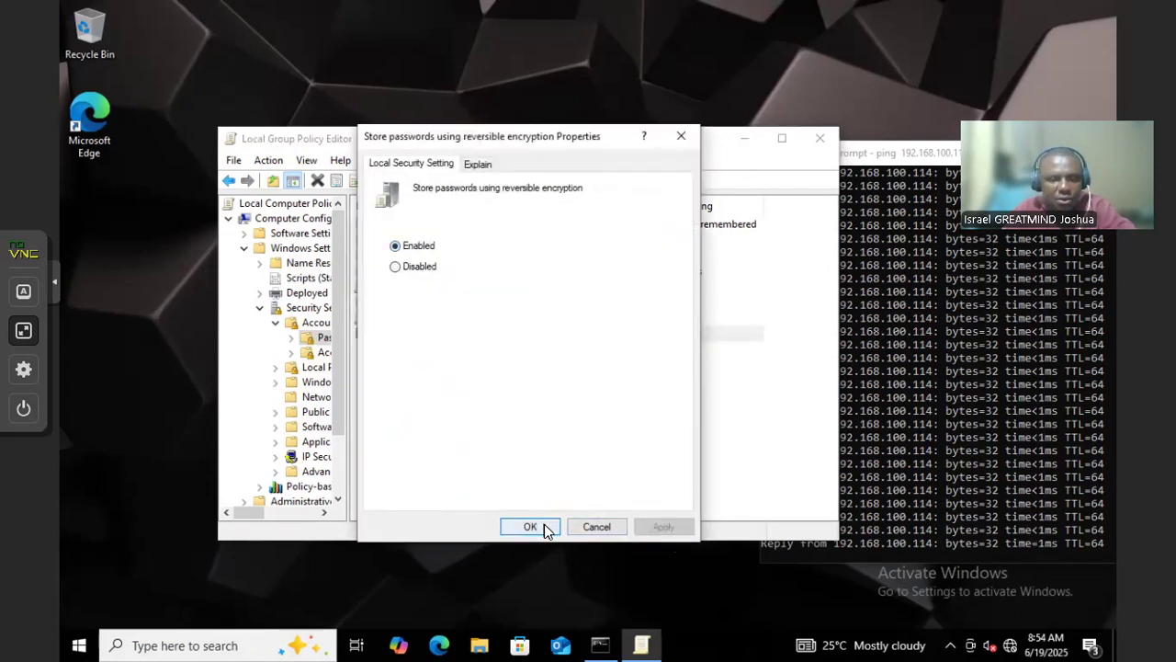
pyautogui.click(531, 526)
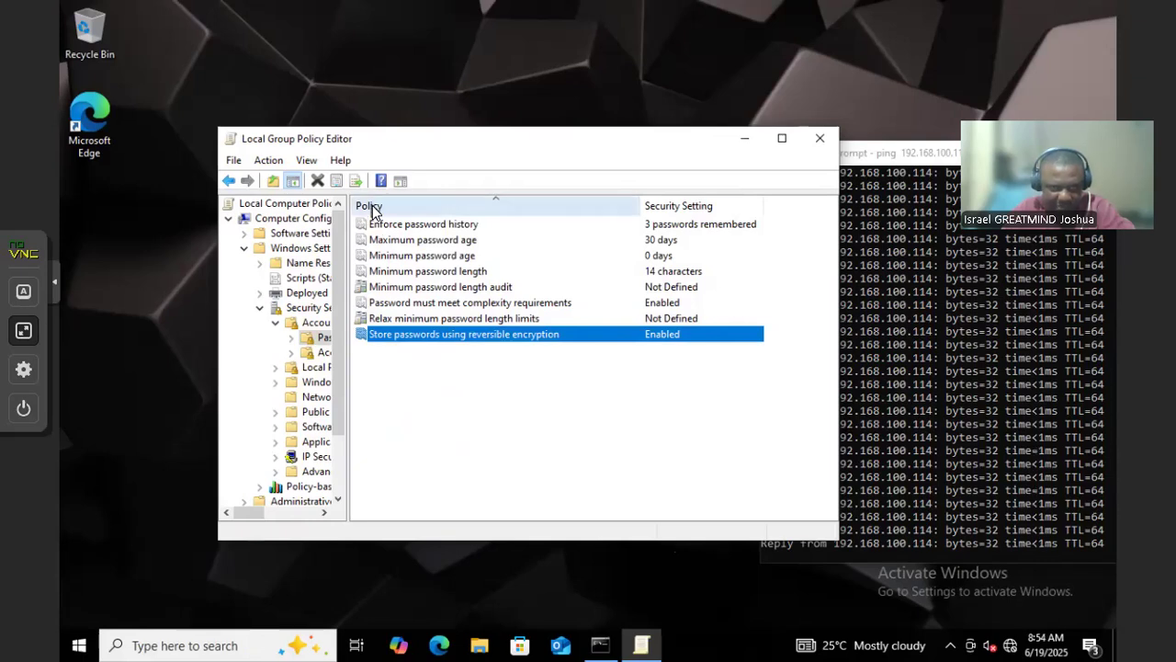
# Set Account lockout threshold to 3 invalid attempts, accepting the suggested 10-minute duration and reset values
pyautogui.click(316, 322)
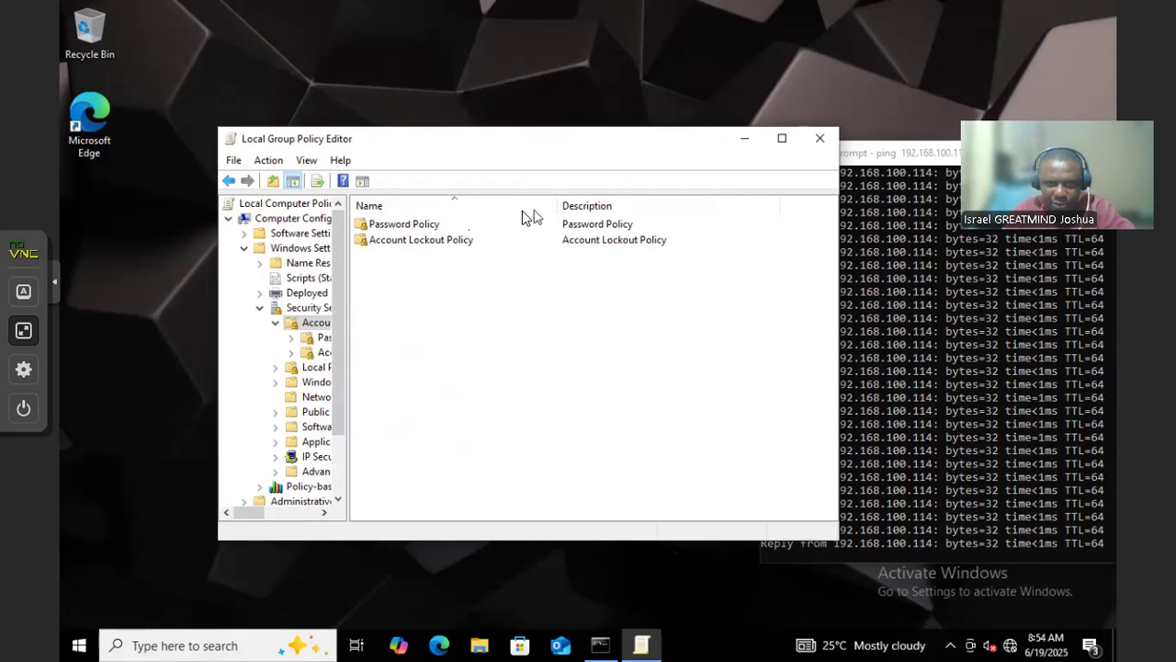
pyautogui.click(404, 244)
pyautogui.doubleClick(404, 244)
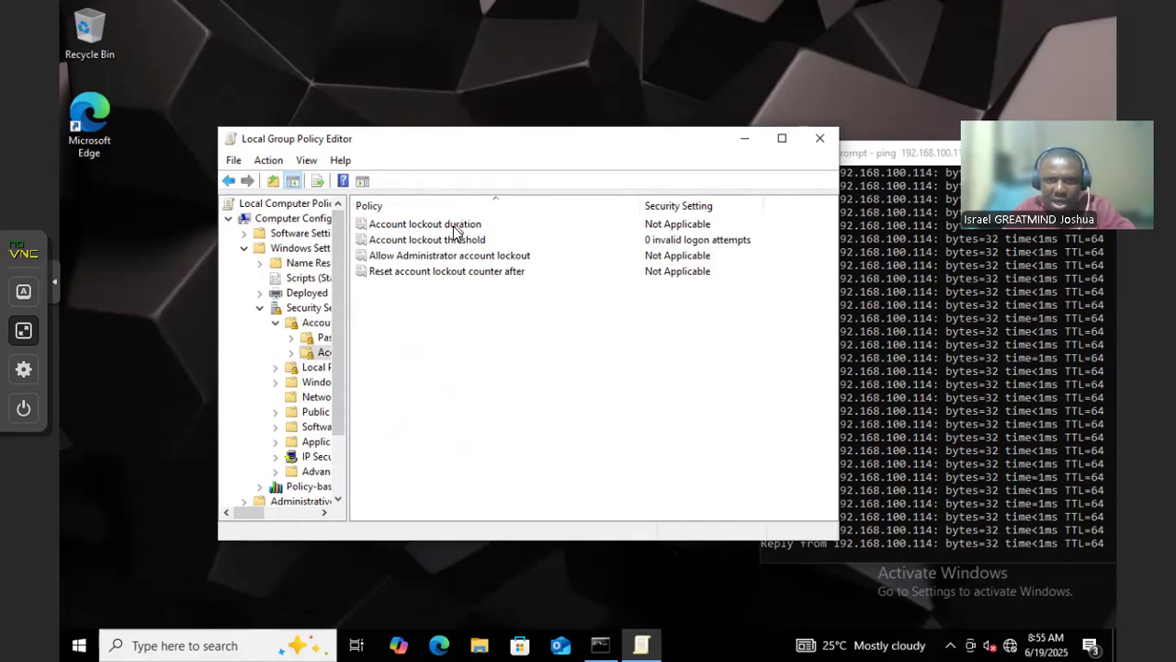
pyautogui.doubleClick(432, 240)
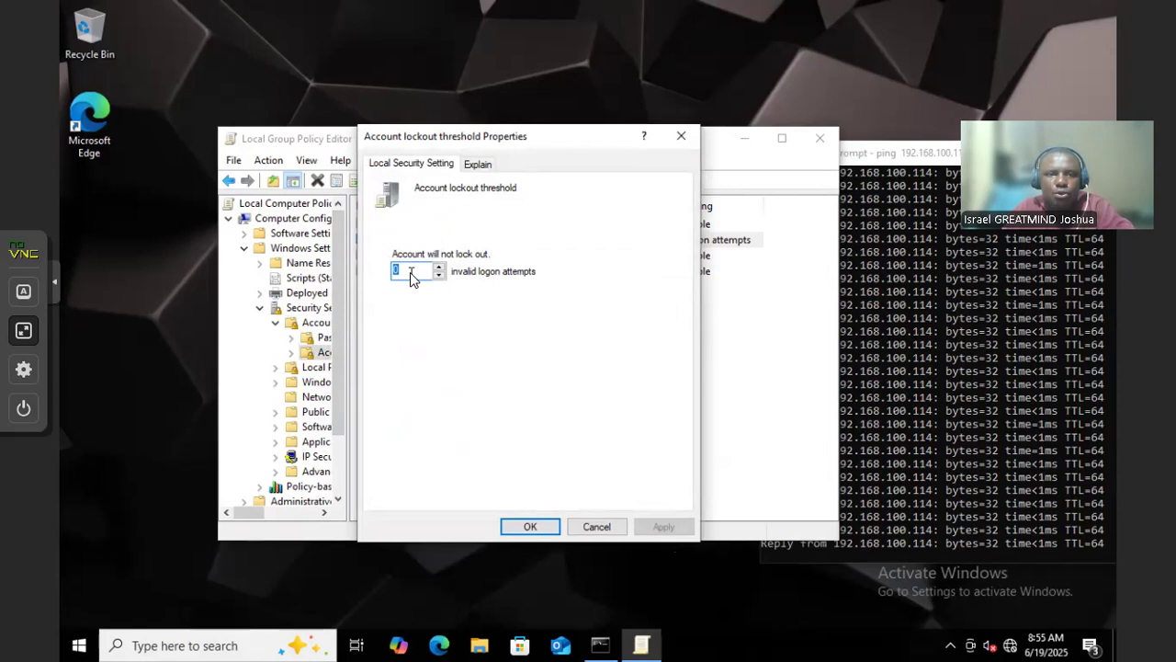
pyautogui.write('3')
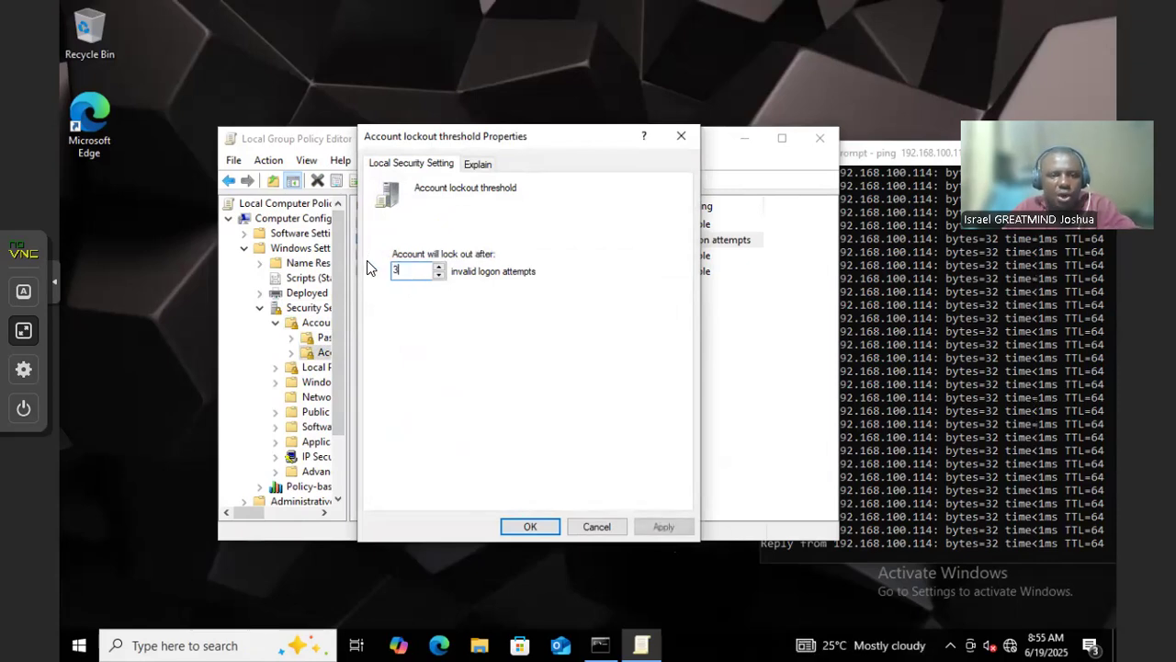
pyautogui.click(662, 528)
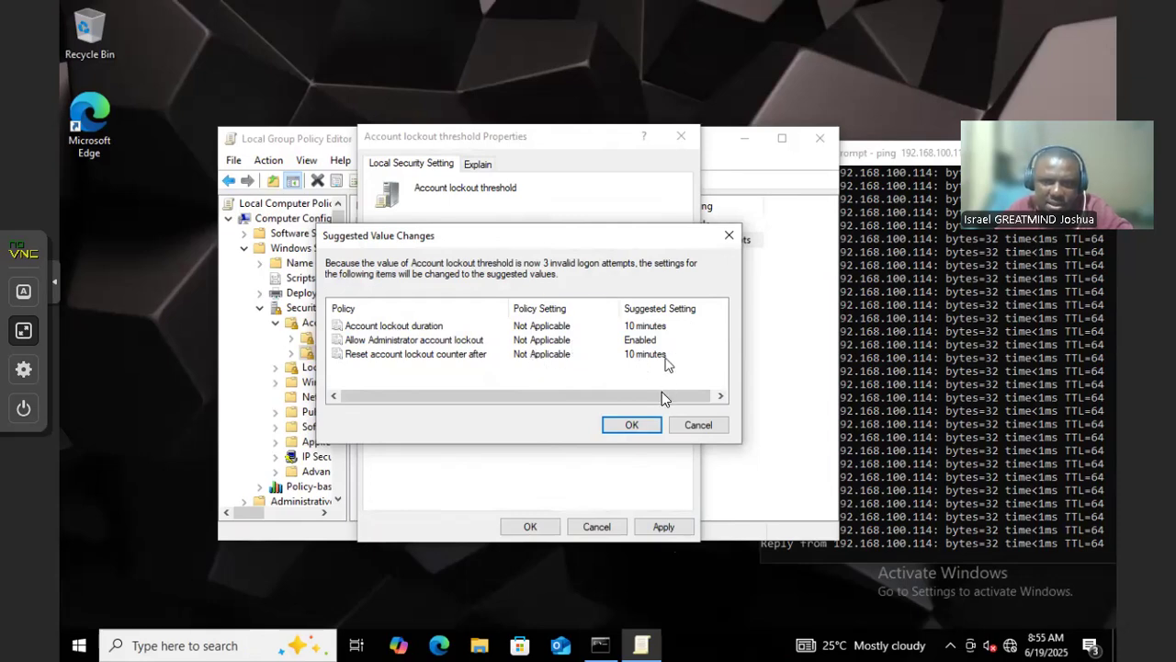
pyautogui.click(632, 424)
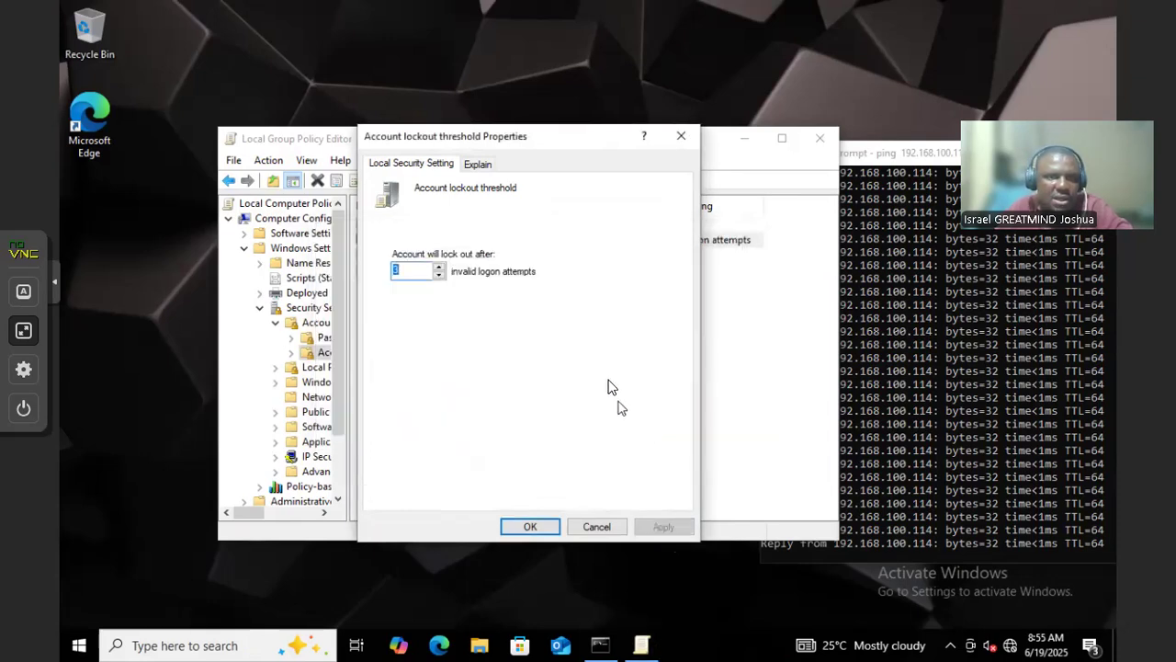
pyautogui.click(526, 527)
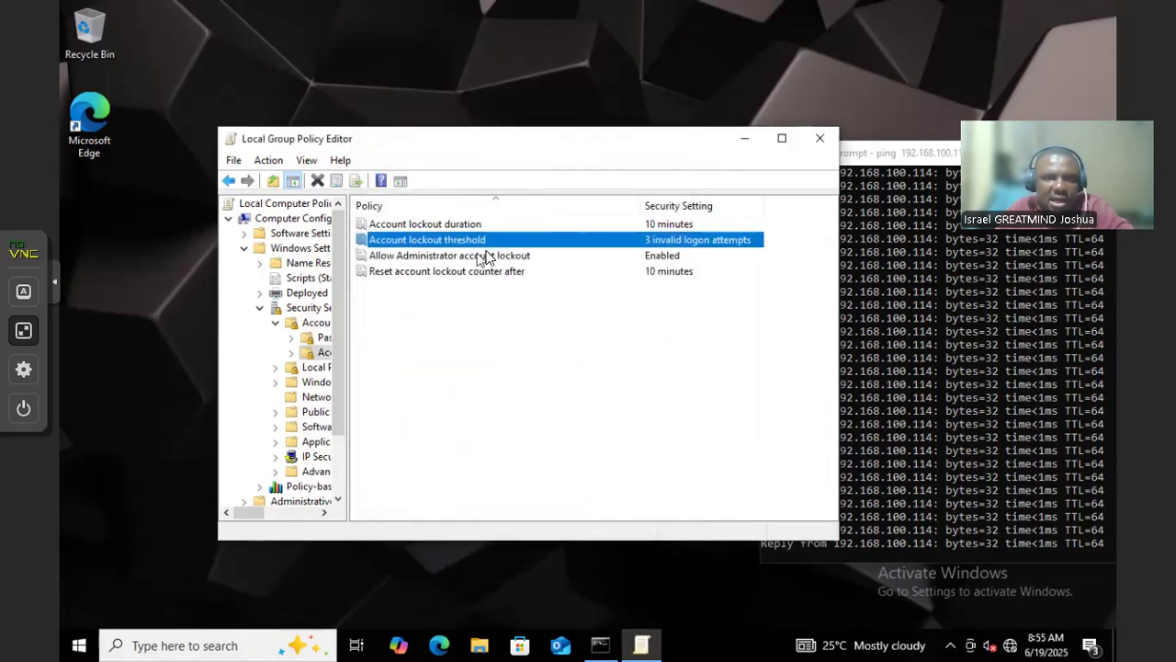
# Reverse the lockout policy list's sort order and return to the Account Policies overview
pyautogui.click(459, 273)
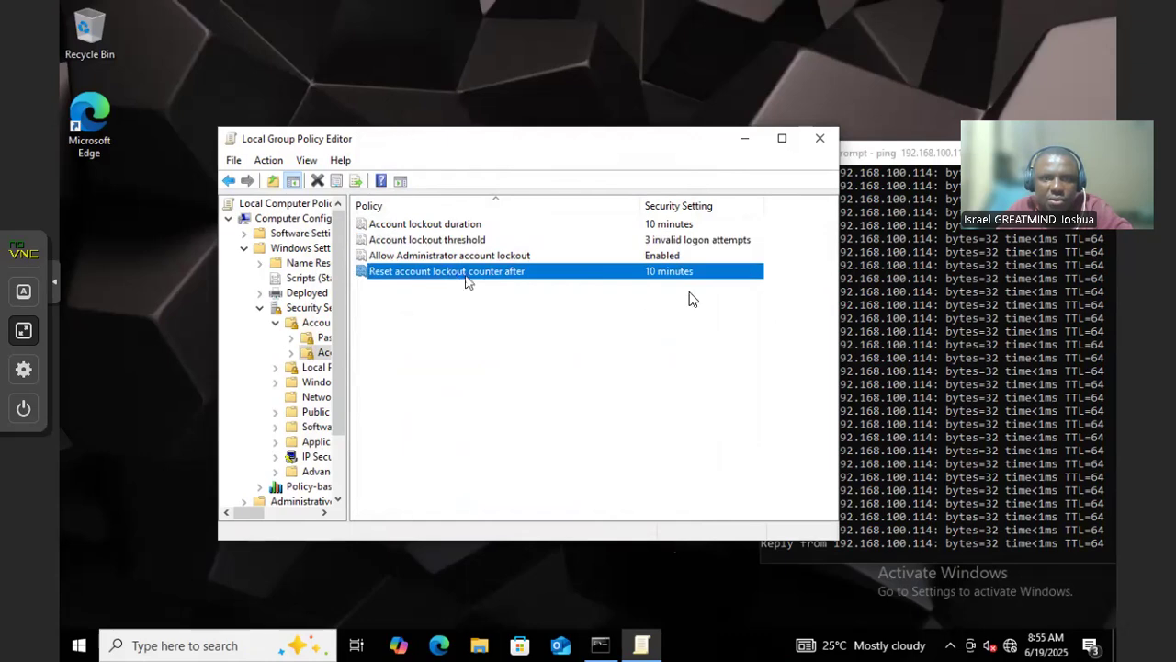
pyautogui.click(377, 208)
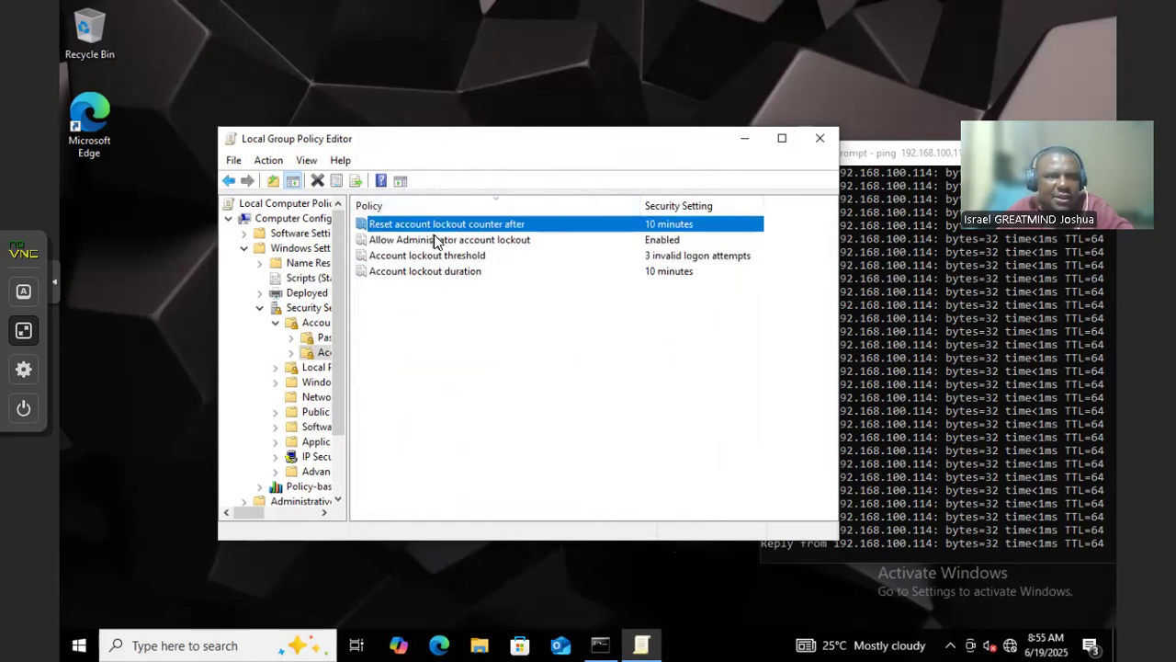
pyautogui.click(313, 323)
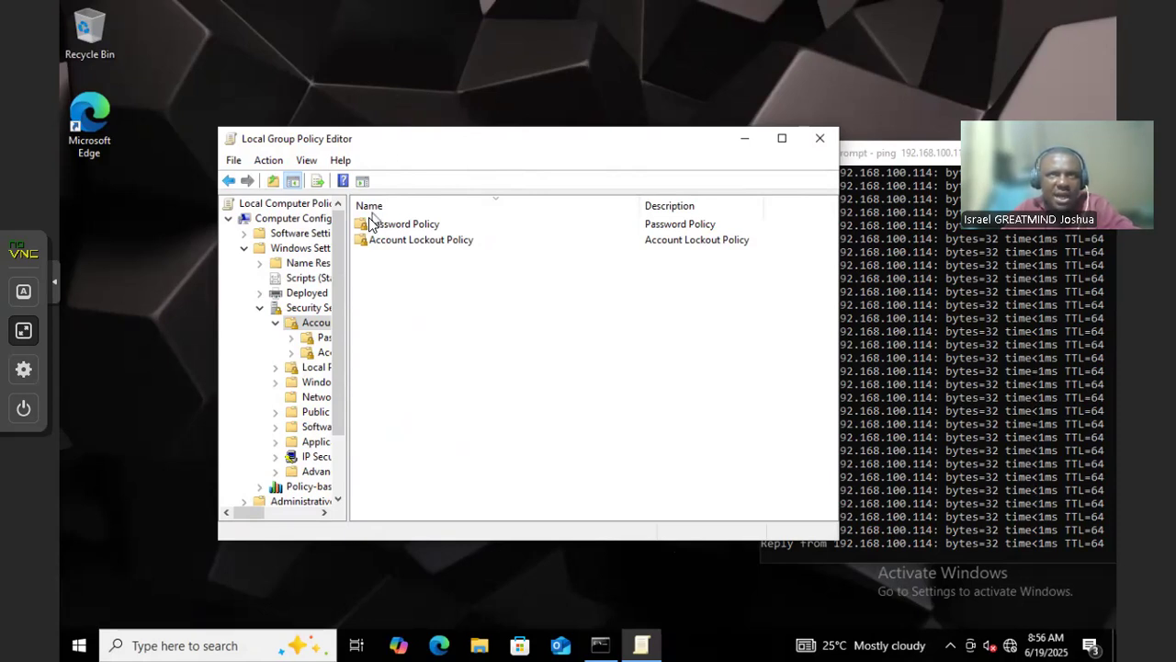
# Go to Computer Configuration > Windows Settings > Security Settings > Advanced Audit Policy Configuration
pyautogui.click(285, 224)
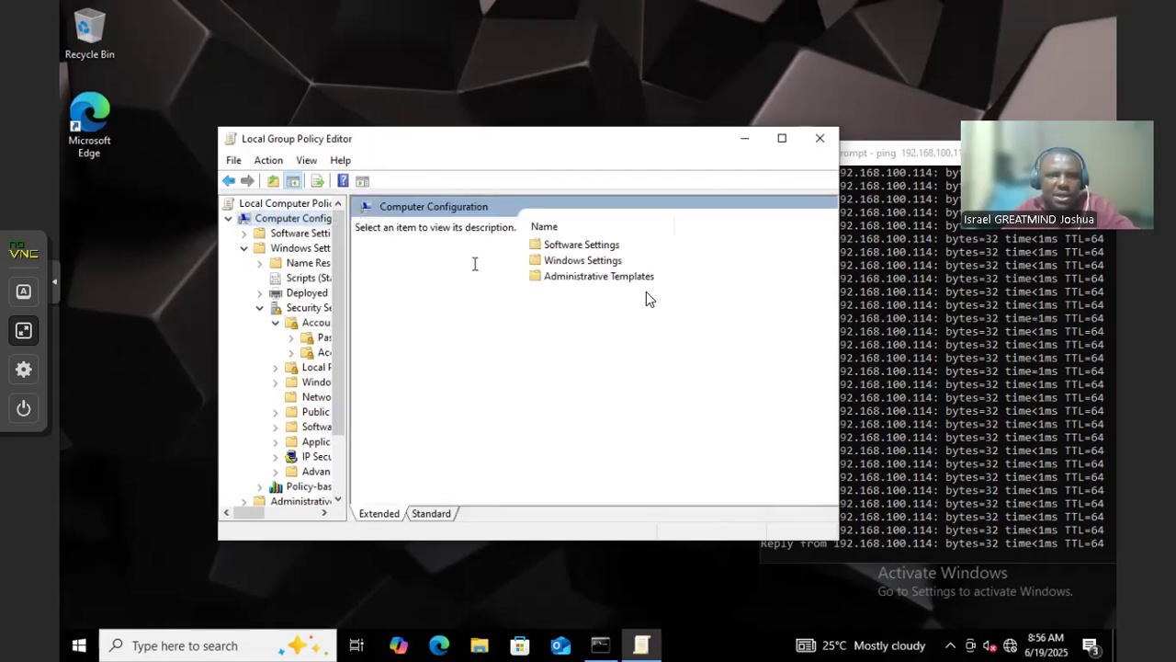
pyautogui.doubleClick(577, 262)
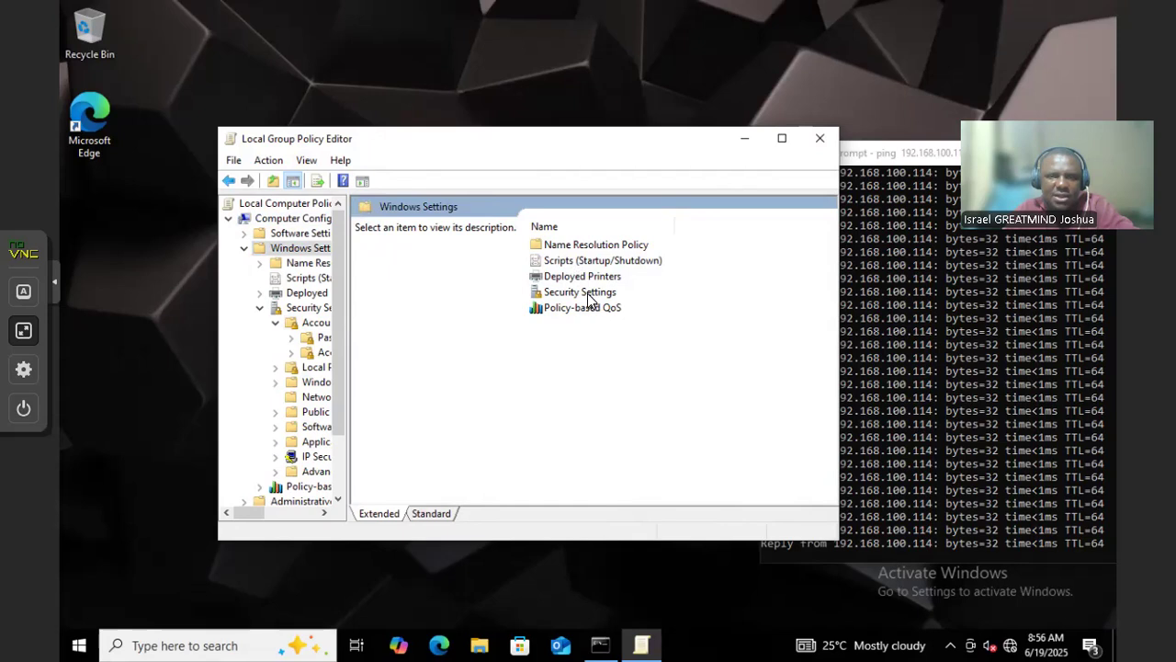
pyautogui.doubleClick(589, 294)
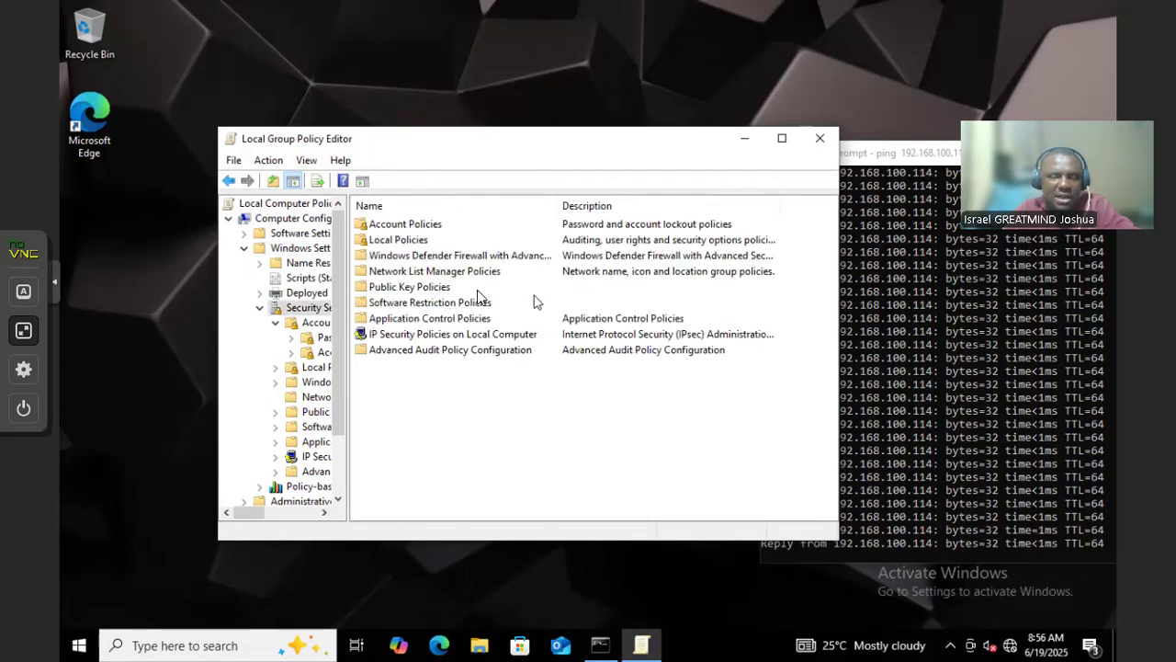
pyautogui.click(390, 226)
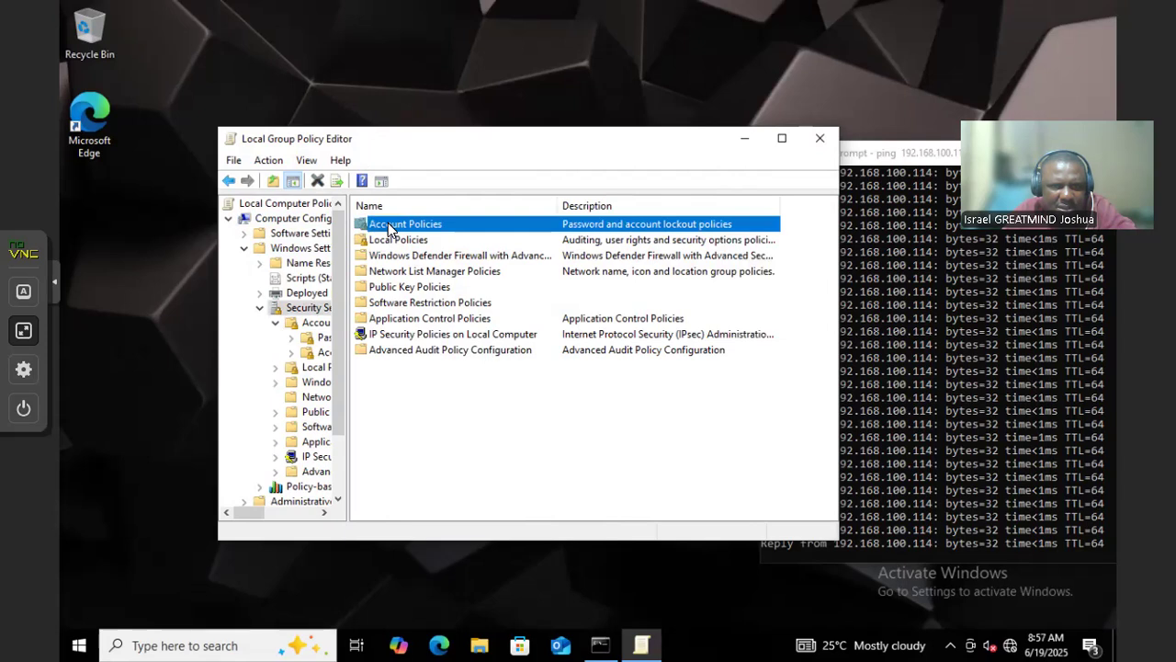
pyautogui.doubleClick(429, 351)
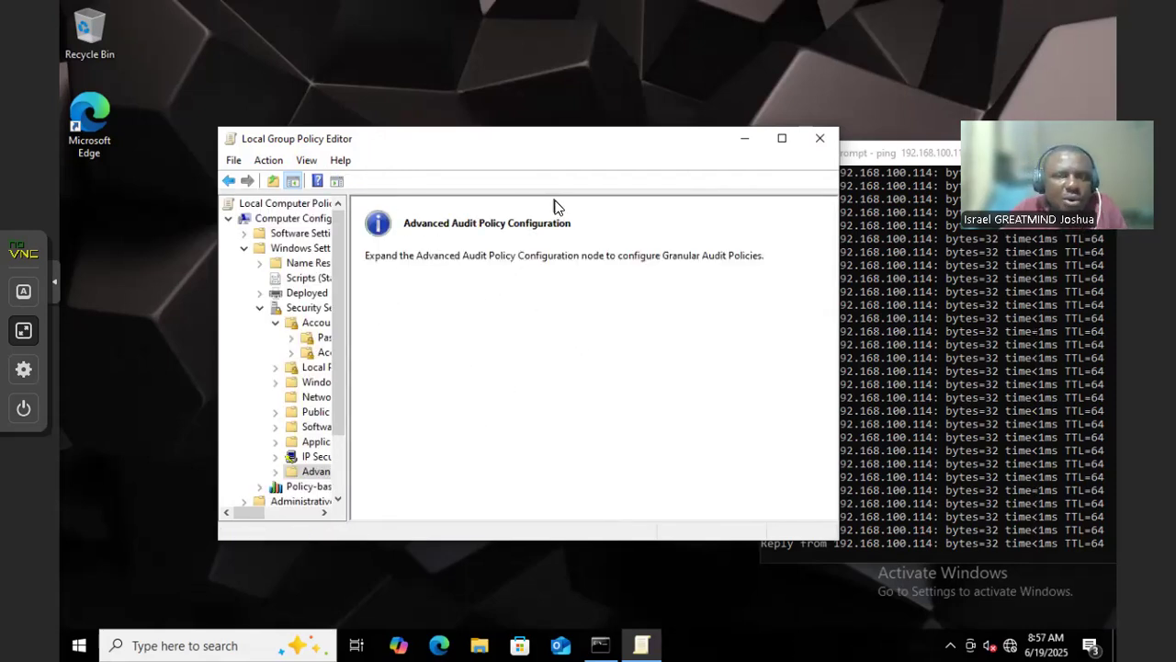
# Widen the window and tree pane, then select all four Account Logon audit subcategories
pyautogui.moveTo(218, 322); pyautogui.dragTo(107, 318)
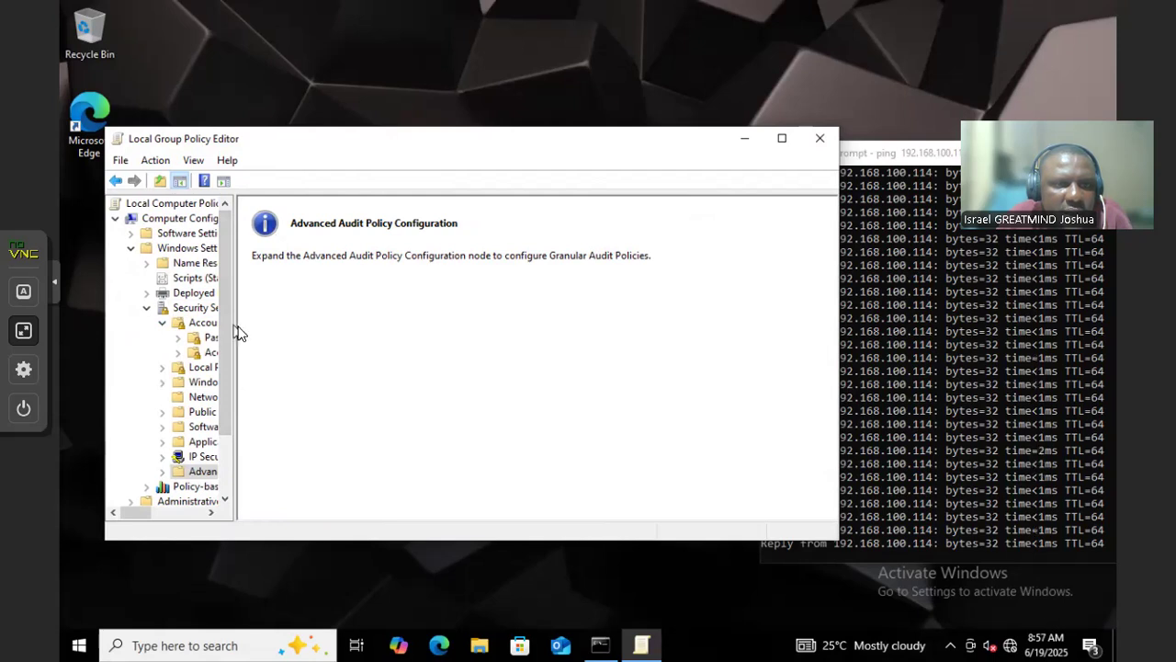
pyautogui.moveTo(237, 328); pyautogui.dragTo(443, 322)
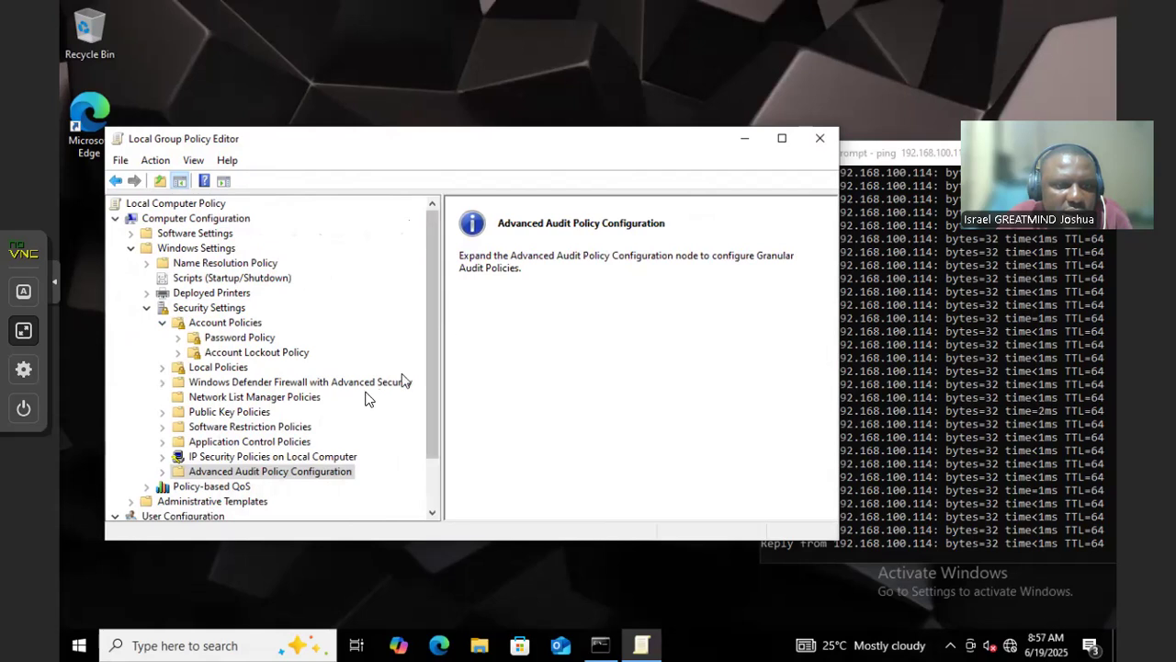
pyautogui.click(162, 470)
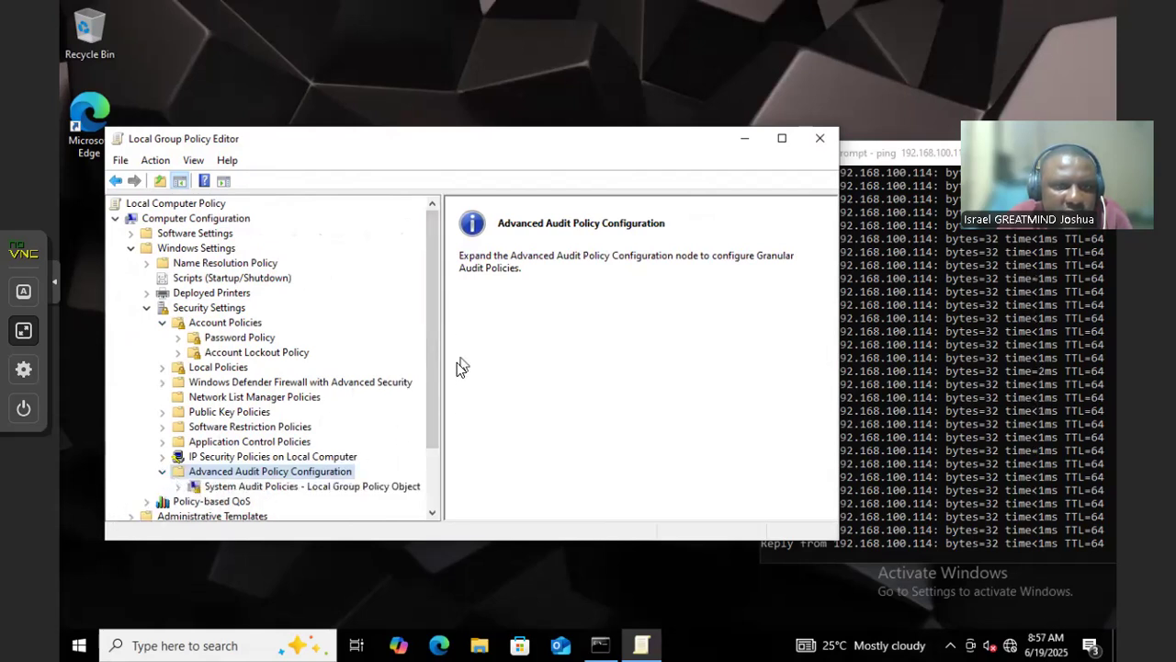
pyautogui.scroll(-2, 431, 393)
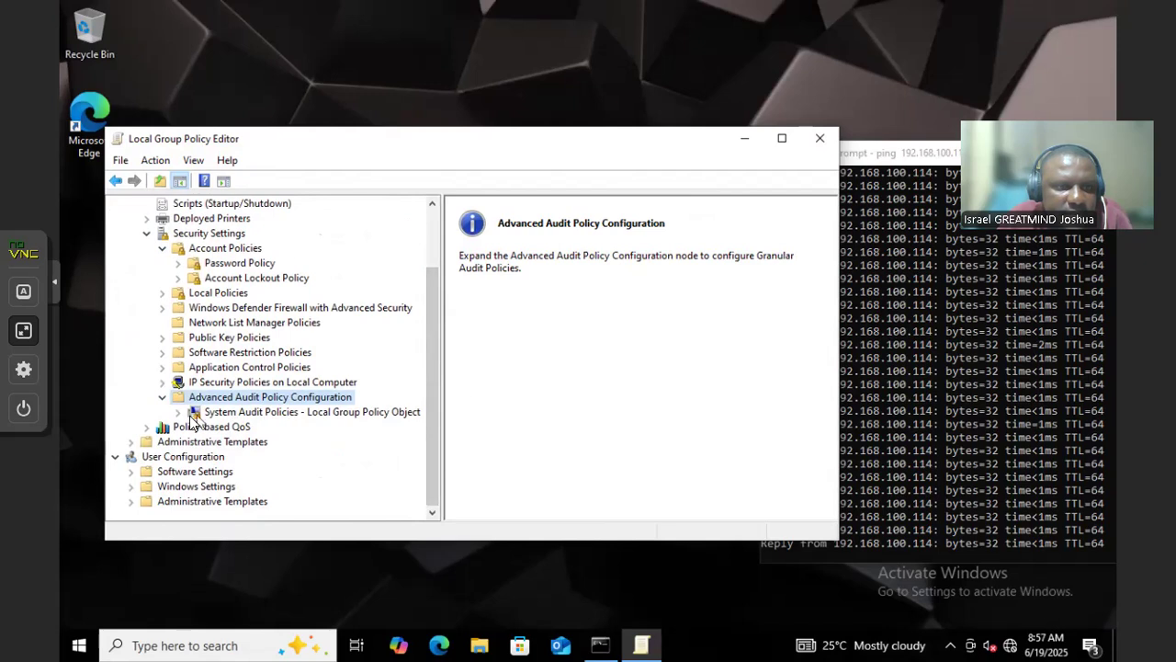
pyautogui.doubleClick(193, 414)
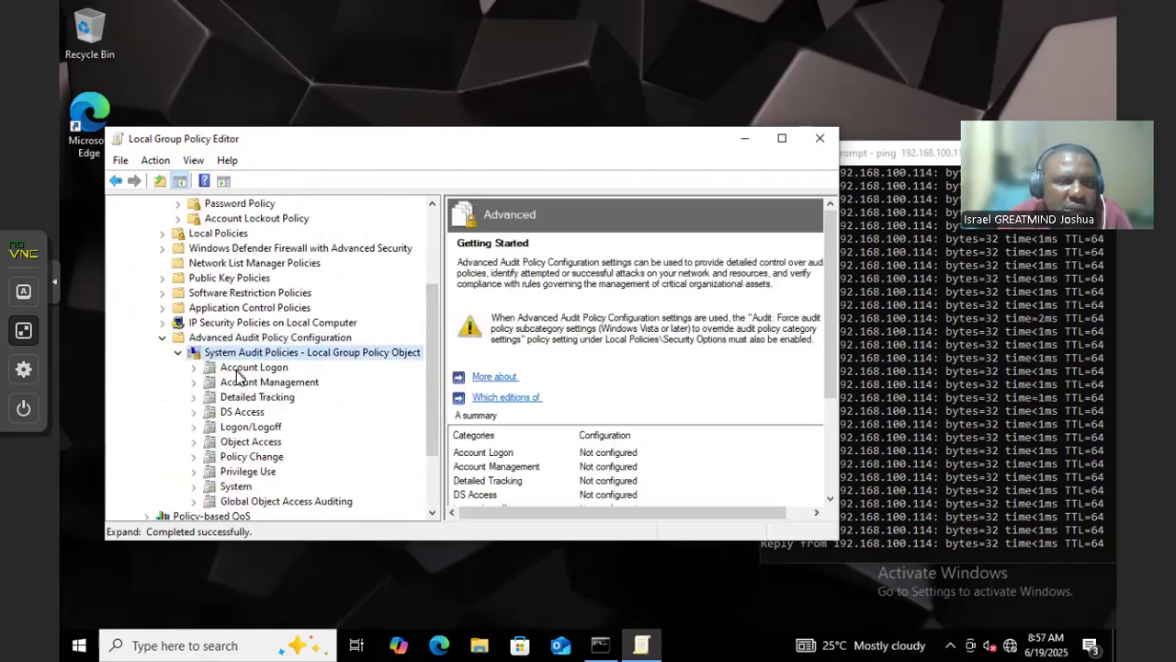
pyautogui.click(239, 368)
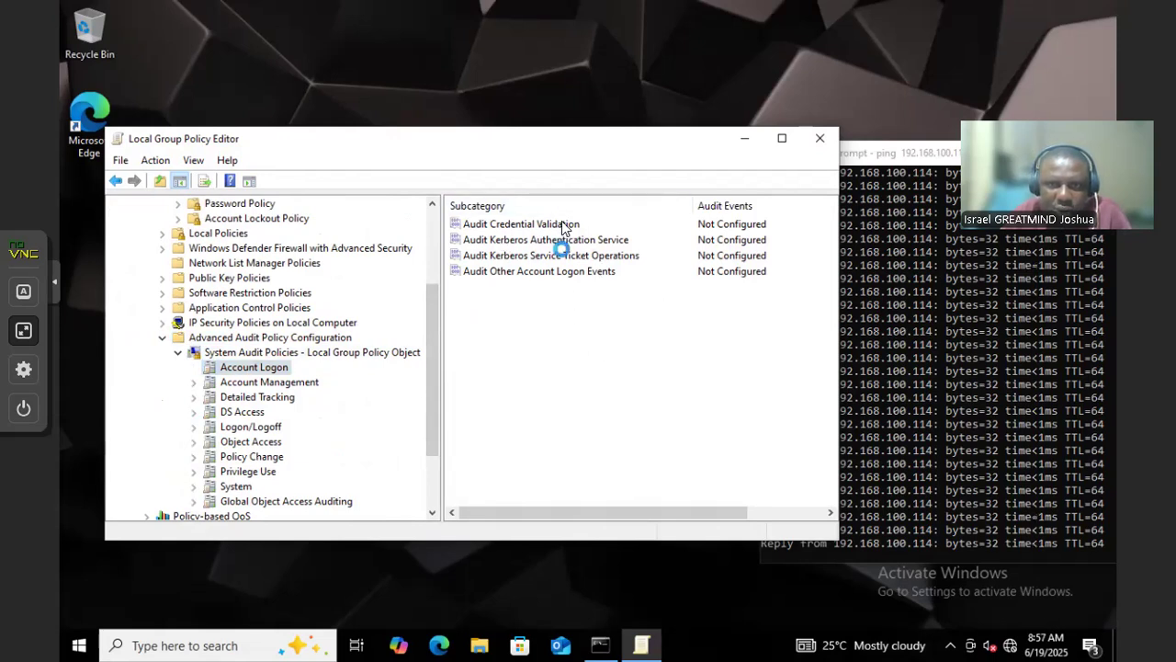
pyautogui.hotkey('ctrl', 'a')
# Set the four Account Logon subcategories to audit Success and Failure, then select Account Management's rows
pyautogui.rightClick(552, 233)
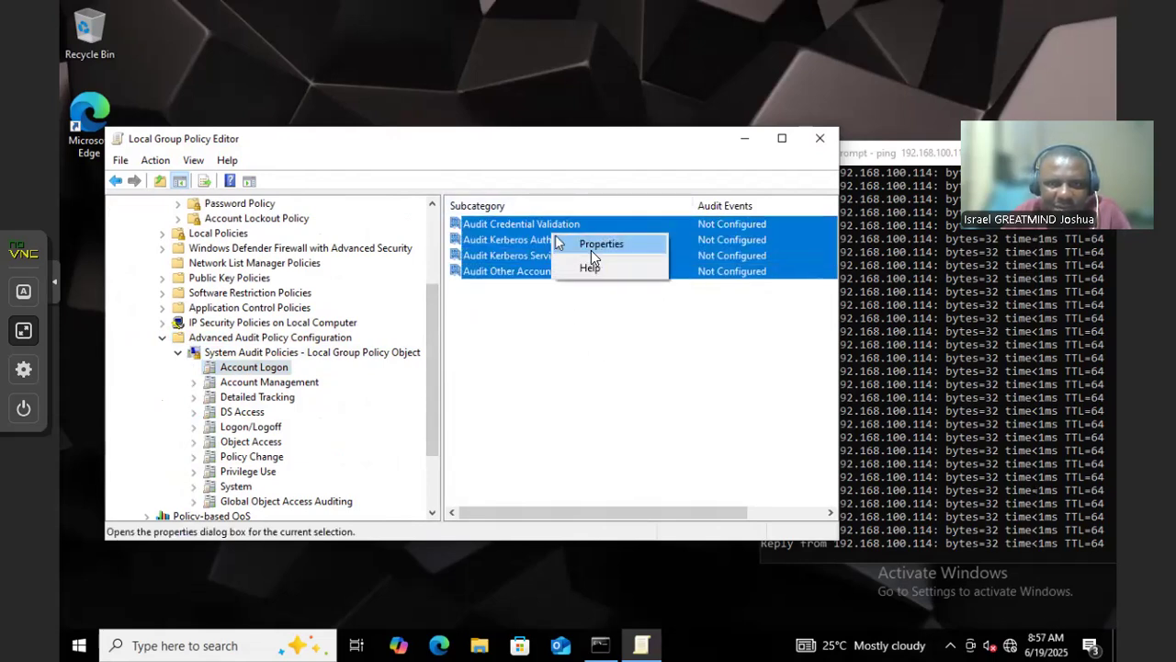
pyautogui.click(591, 248)
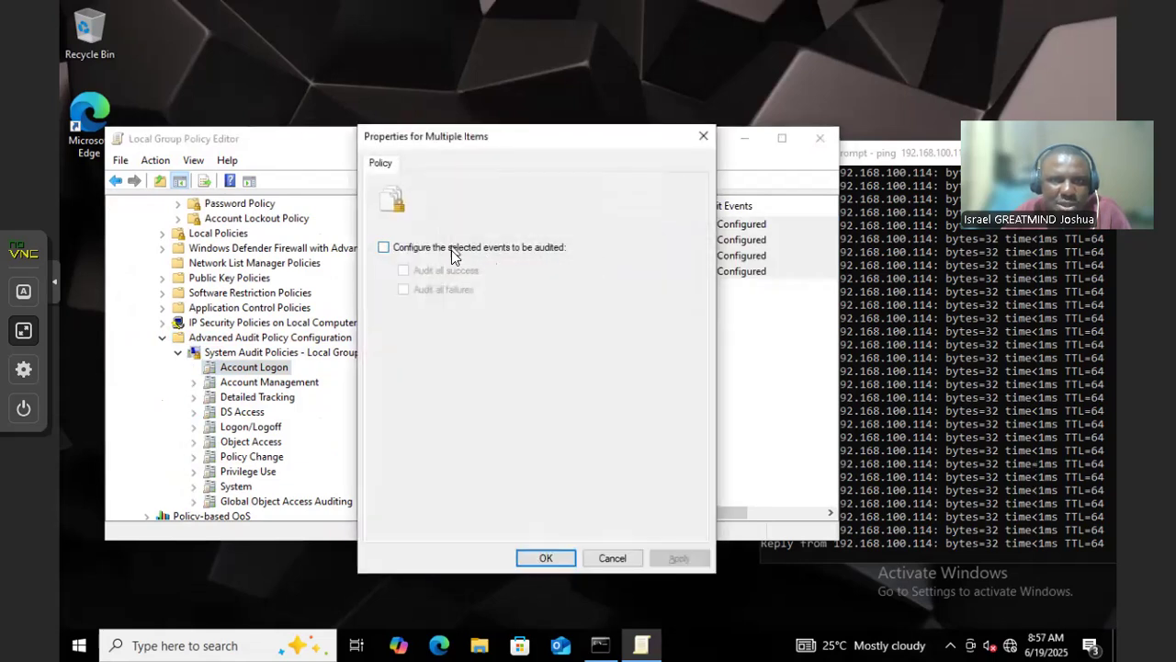
pyautogui.click(451, 249)
pyautogui.click(428, 271)
pyautogui.click(441, 290)
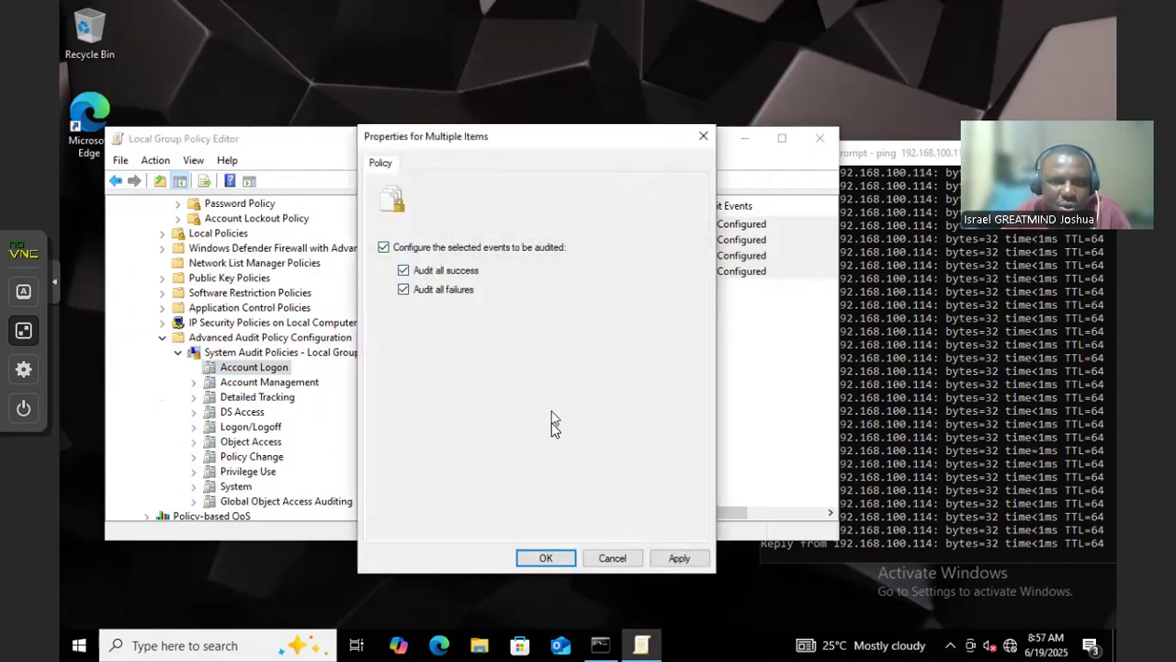
pyautogui.click(698, 562)
pyautogui.click(531, 561)
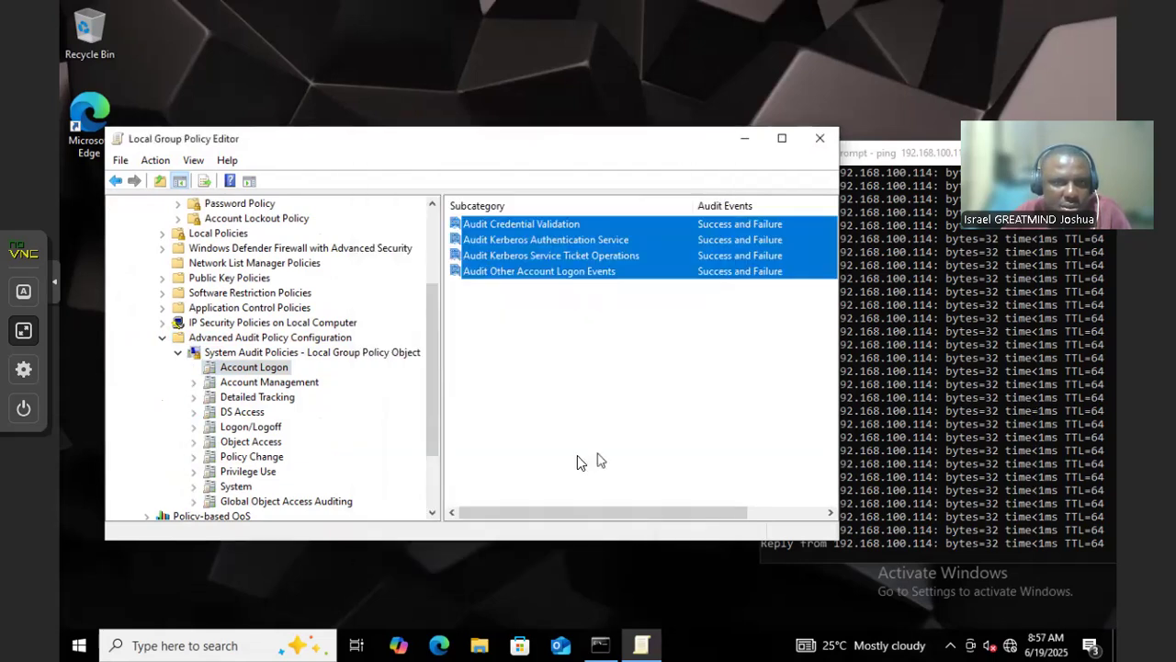
pyautogui.click(273, 383)
pyautogui.moveTo(552, 346); pyautogui.dragTo(505, 230)
# Configure all Account Management audit subcategories to audit Success and Failure
pyautogui.rightClick(508, 233)
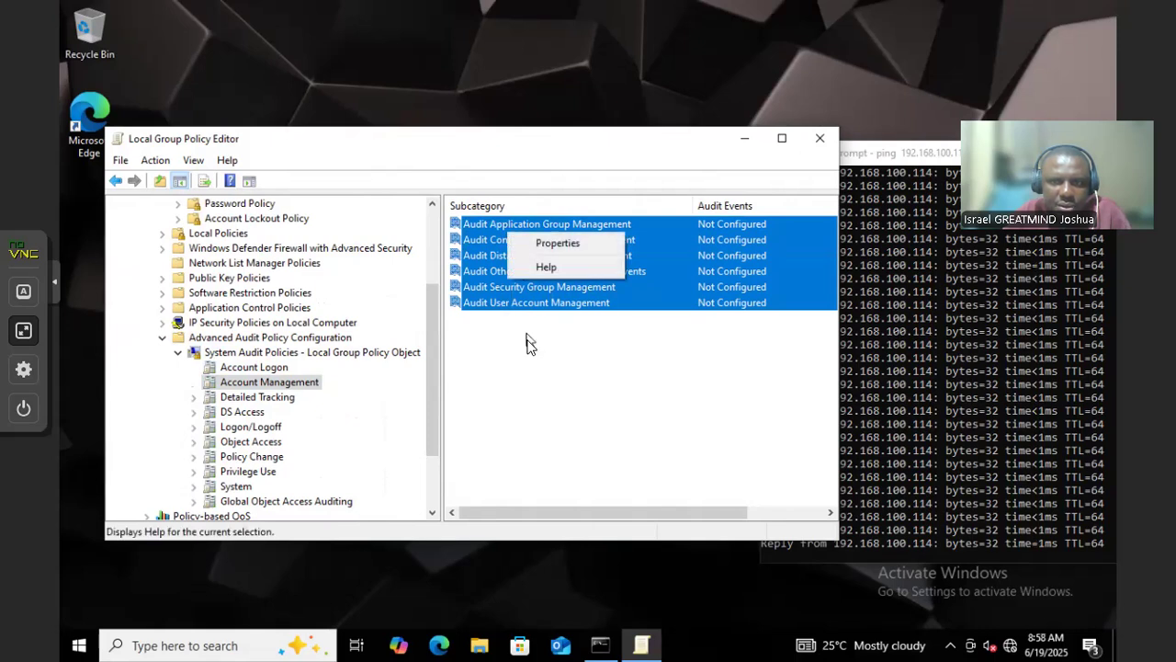
pyautogui.click(535, 243)
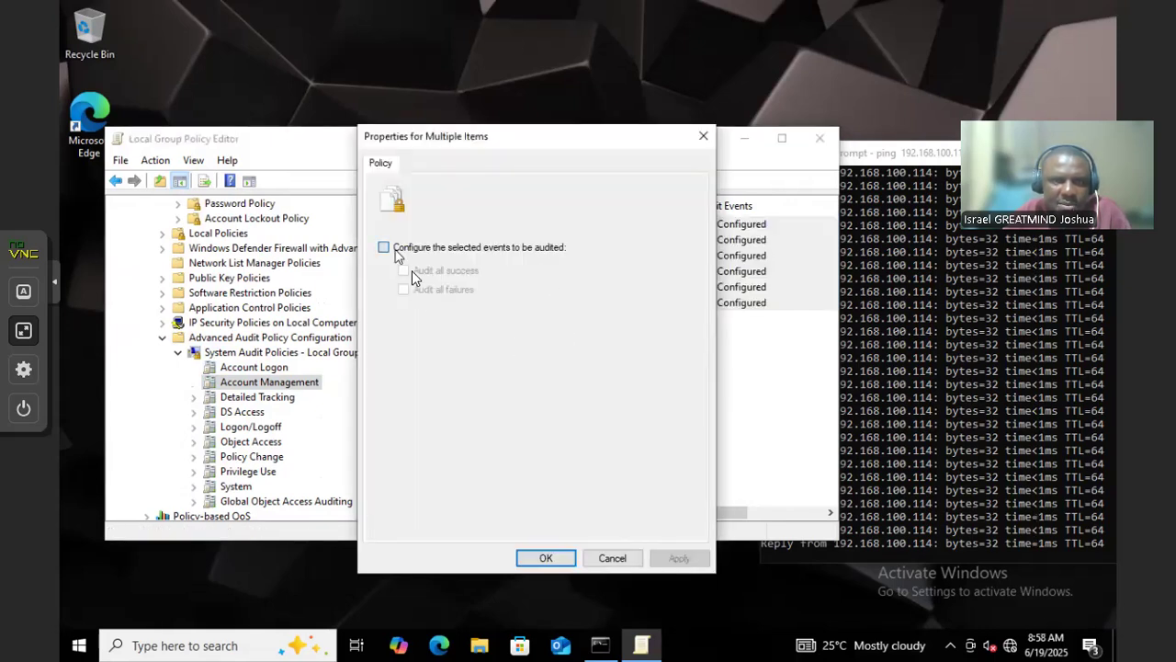
pyautogui.click(396, 249)
pyautogui.click(404, 270)
pyautogui.click(427, 287)
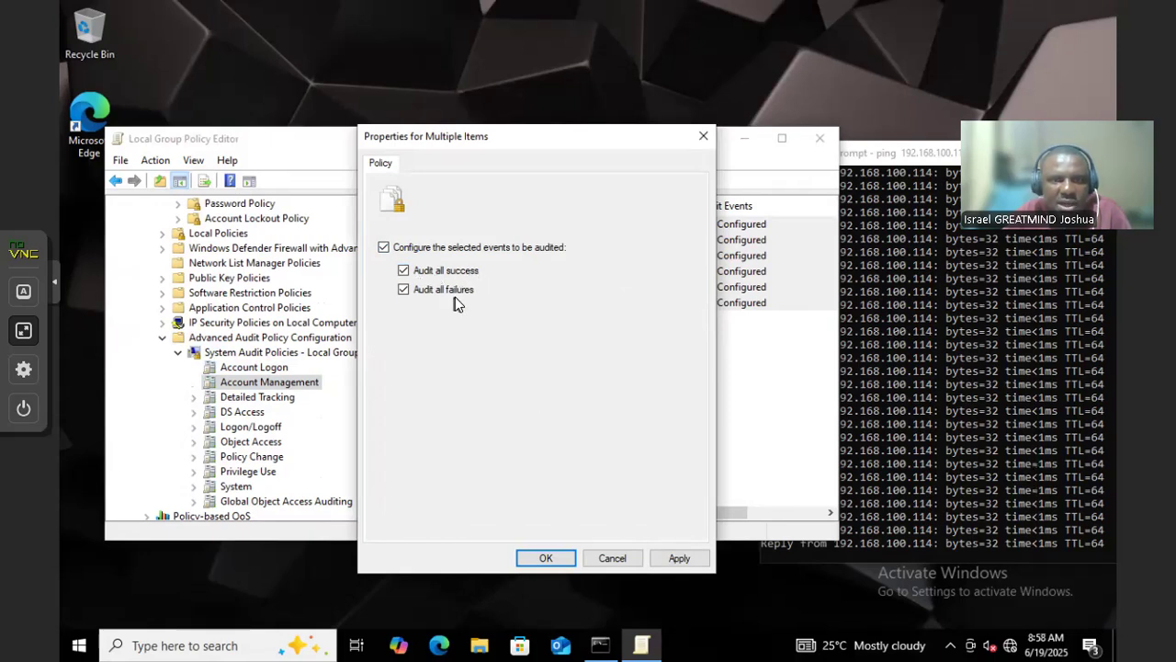
pyautogui.click(679, 557)
pyautogui.click(545, 558)
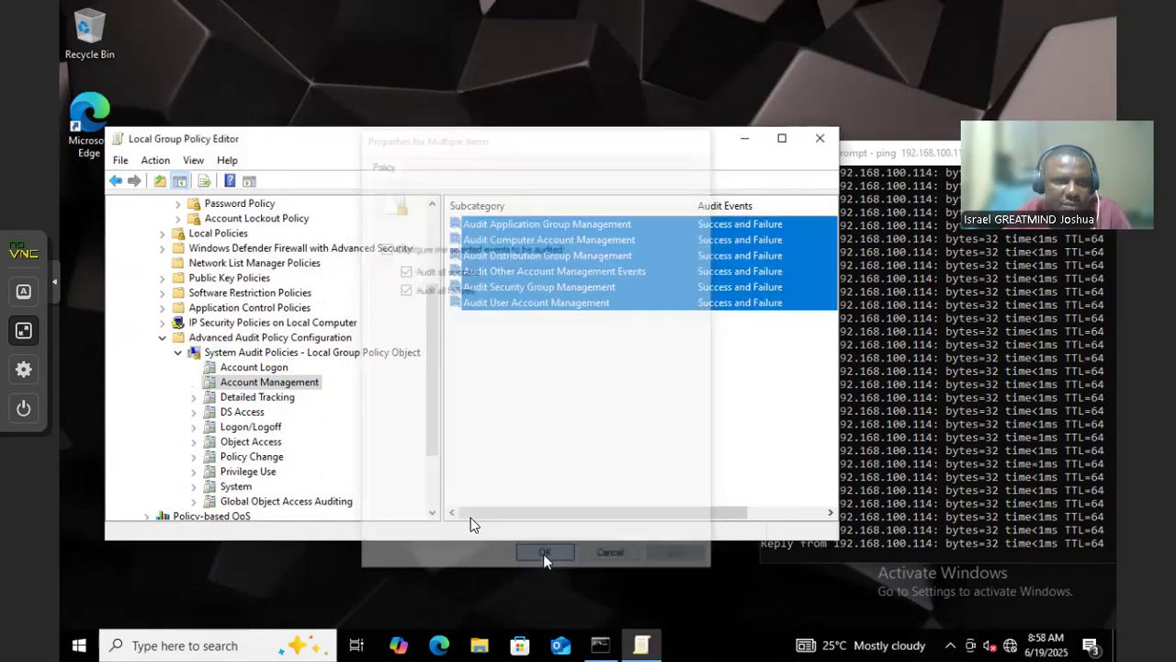
# Configure all six Detailed Tracking subcategories to audit Success and Failure, then list Logon/Logoff
pyautogui.click(247, 405)
pyautogui.moveTo(499, 337); pyautogui.dragTo(471, 189)
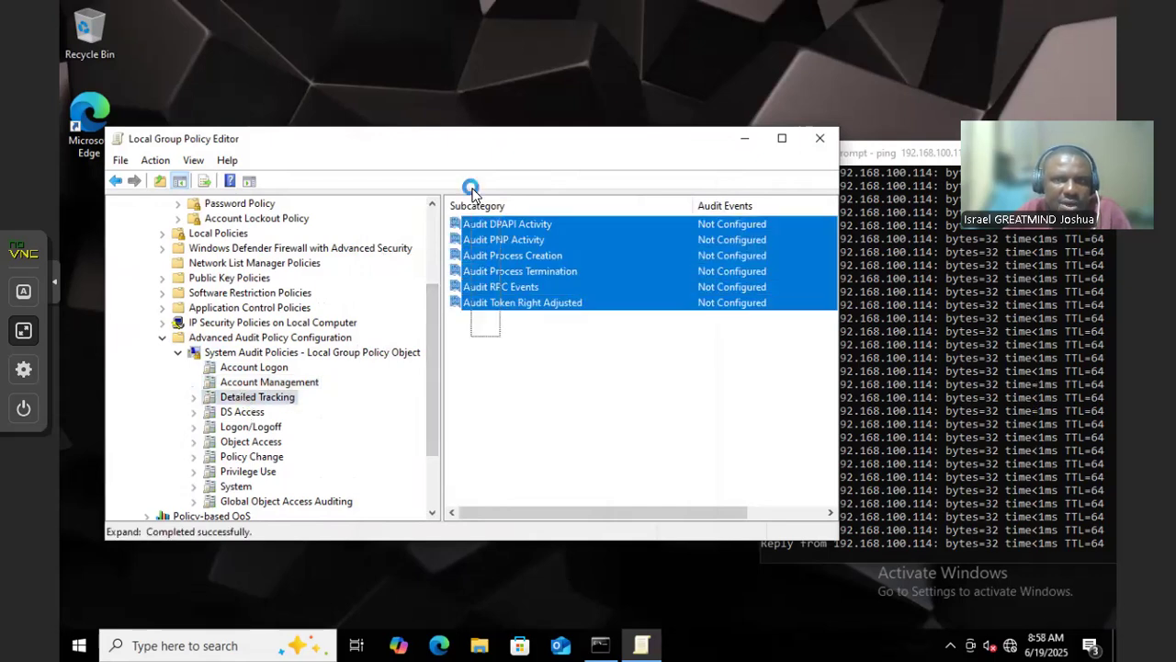
pyautogui.rightClick(501, 260)
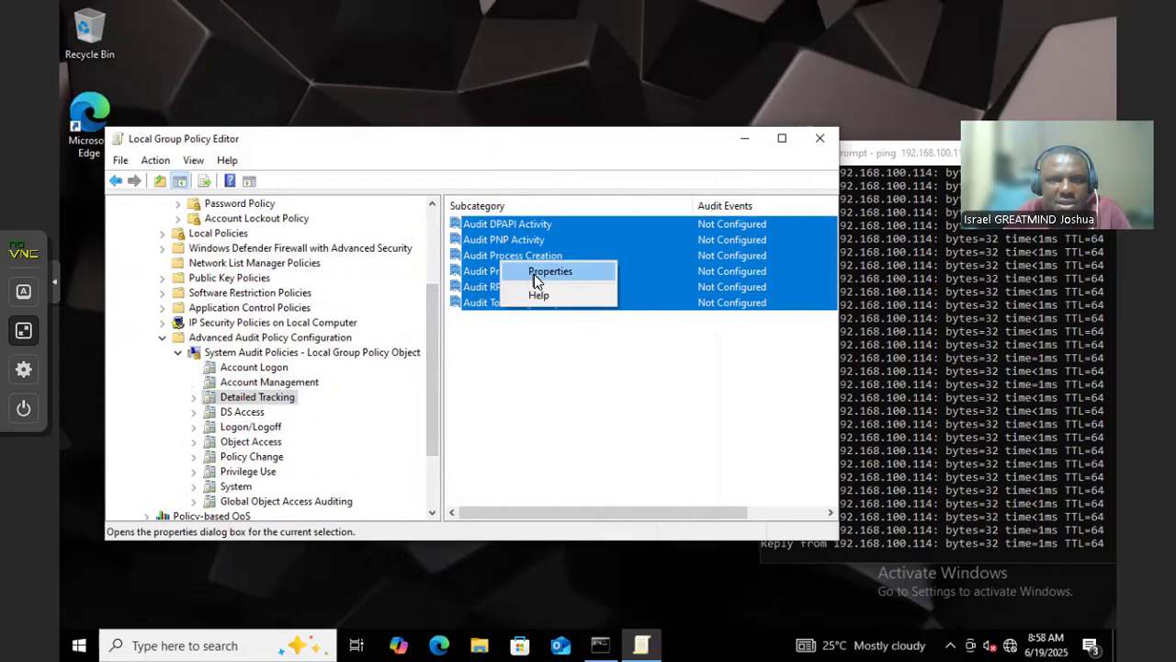
pyautogui.click(550, 271)
pyautogui.click(384, 247)
pyautogui.click(406, 271)
pyautogui.click(405, 290)
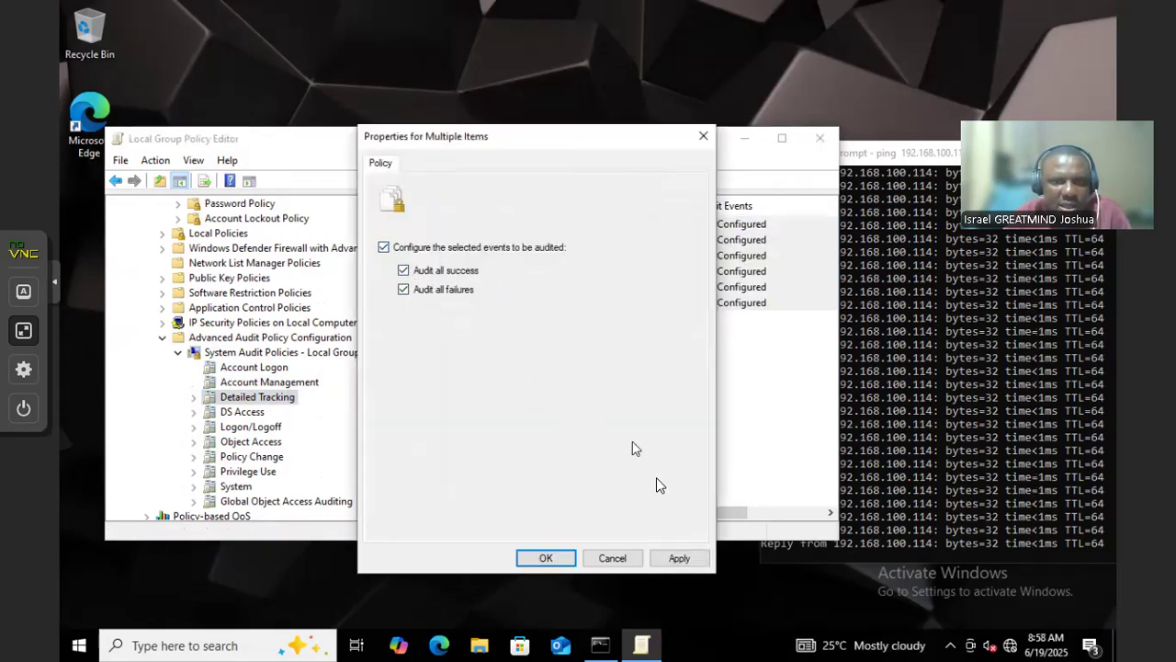
pyautogui.click(696, 559)
pyautogui.click(562, 558)
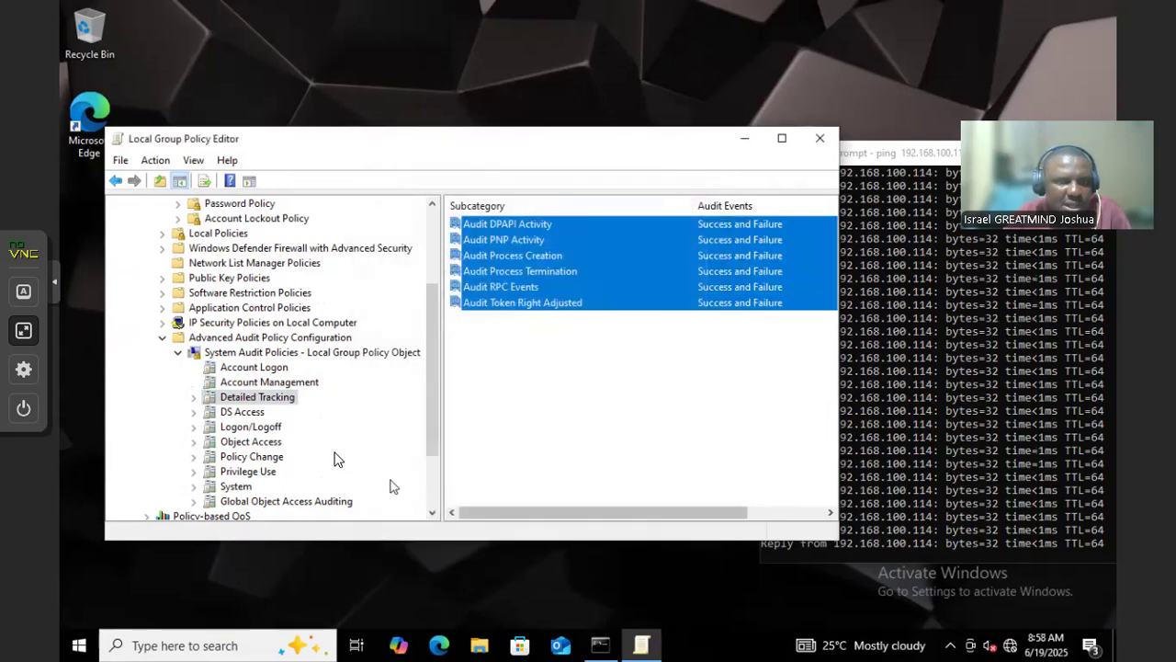
pyautogui.click(252, 427)
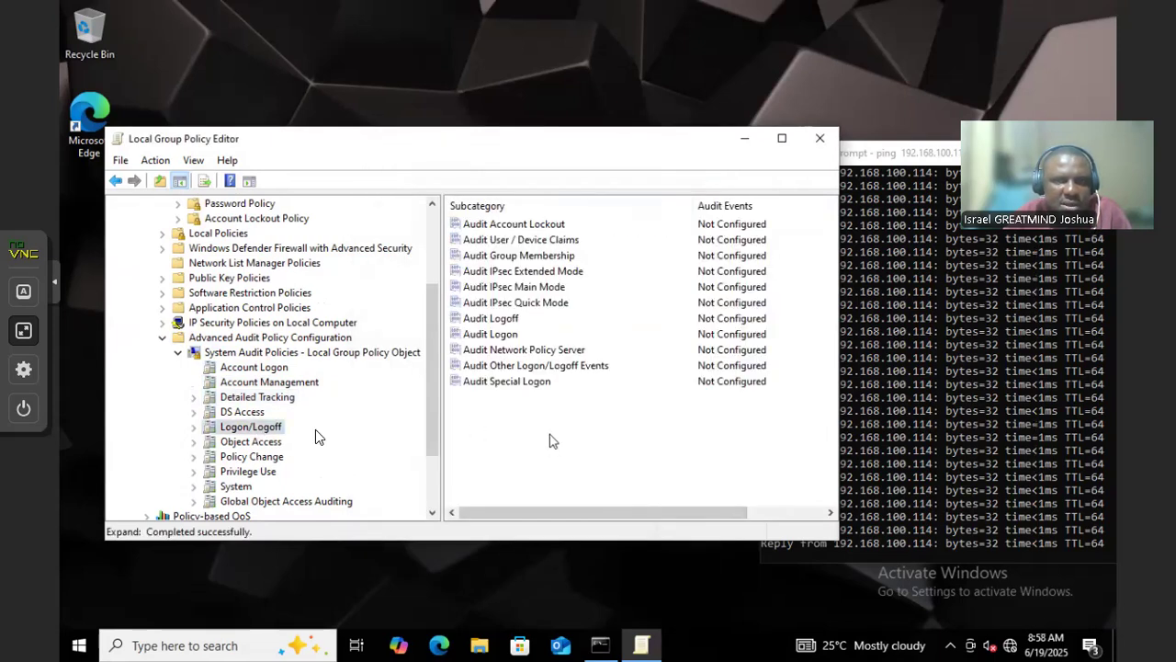
# Configure all eleven Logon/Logoff audit subcategories to audit Success and Failure
pyautogui.moveTo(552, 406); pyautogui.dragTo(451, 205)
pyautogui.rightClick(526, 262)
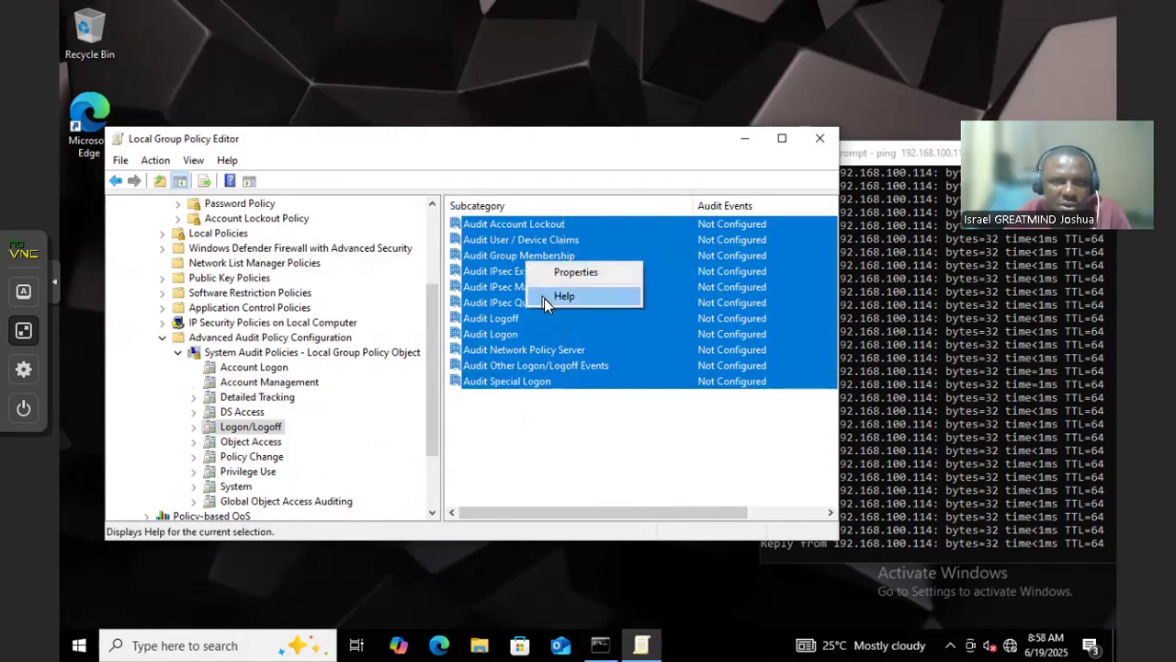
pyautogui.click(551, 274)
pyautogui.click(409, 247)
pyautogui.click(422, 270)
pyautogui.click(441, 291)
pyautogui.click(677, 557)
pyautogui.click(549, 557)
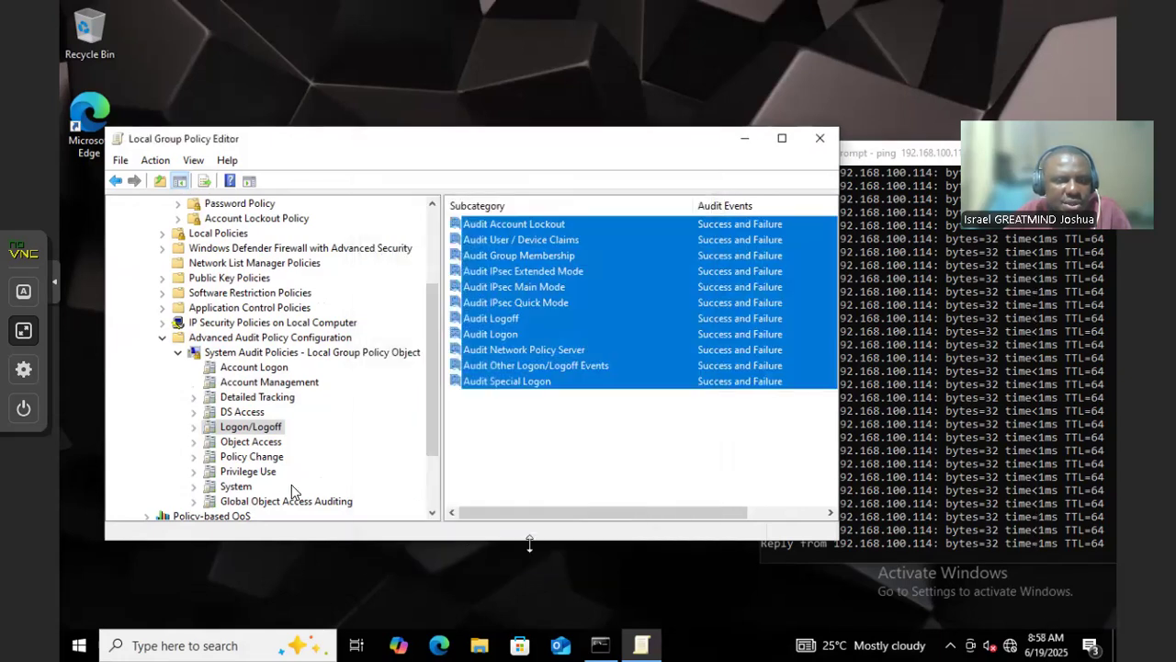
# Configure all six Policy Change audit subcategories to audit Success and Failure
pyautogui.click(249, 471)
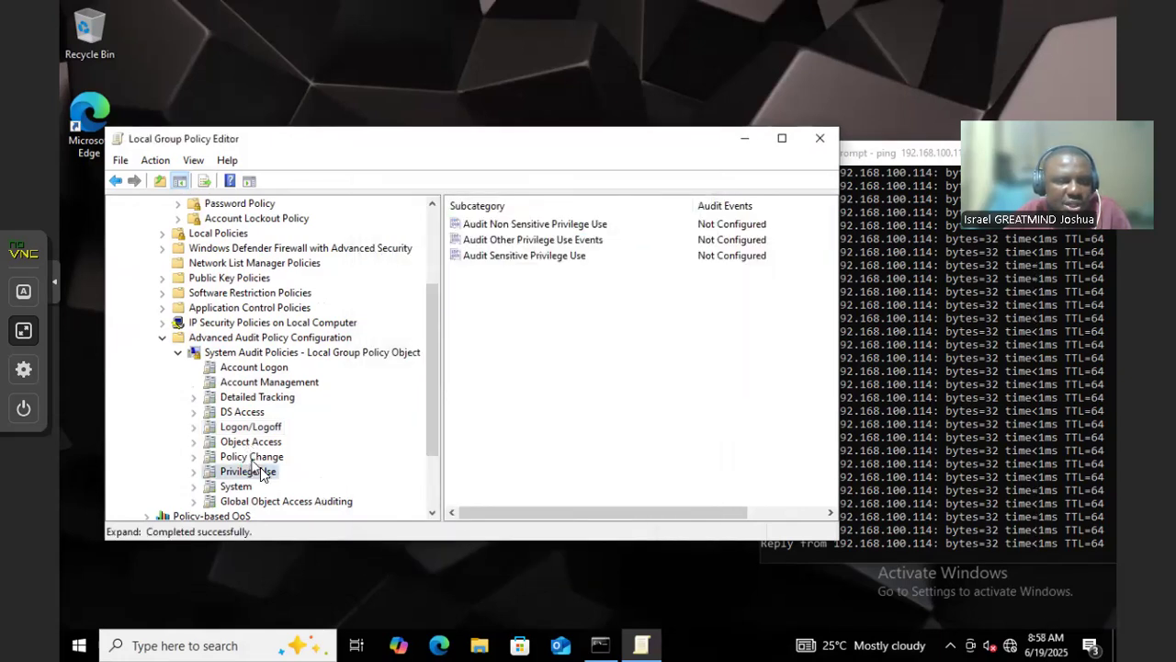
pyautogui.click(252, 456)
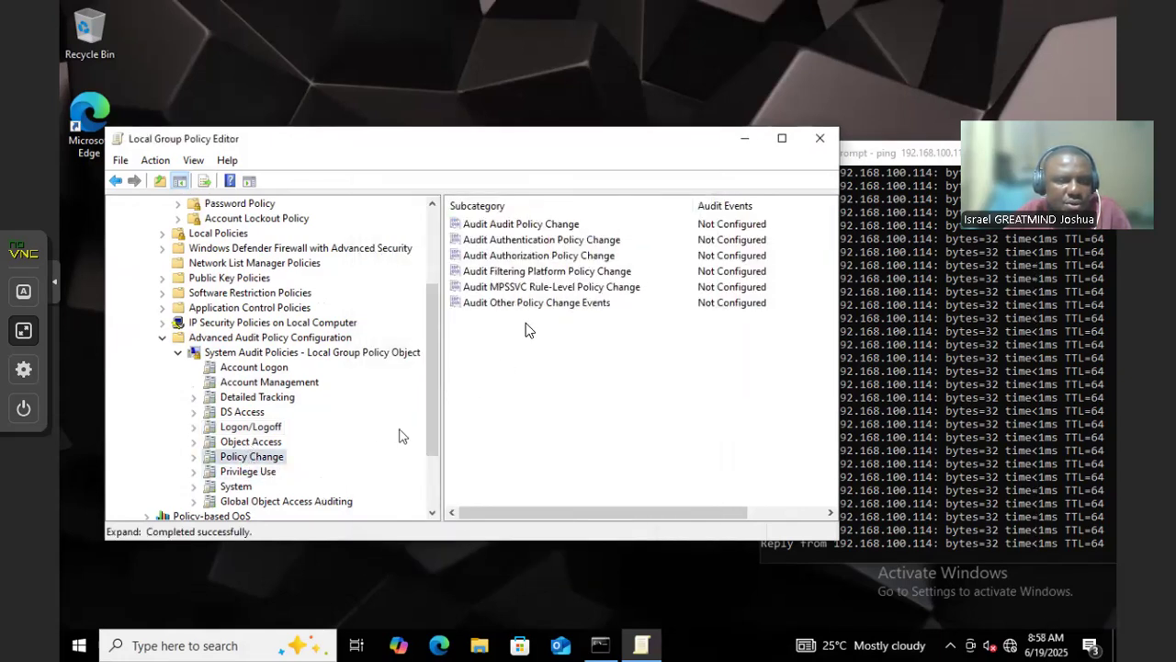
pyautogui.hotkey('ctrl', 'a')
pyautogui.rightClick(503, 241)
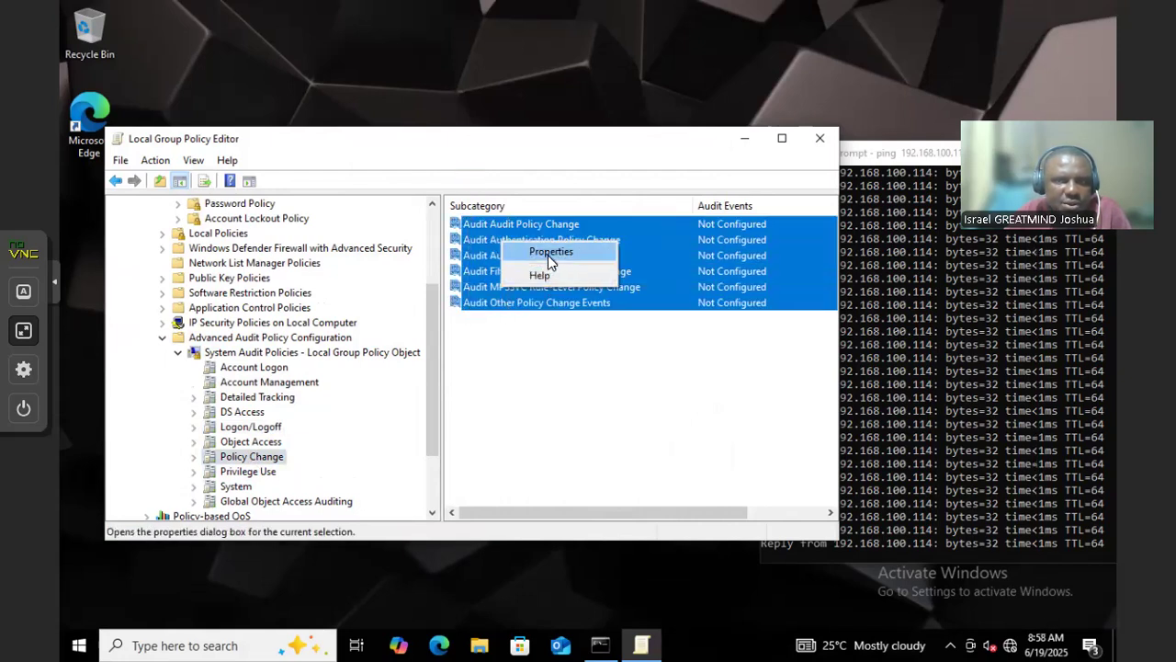
pyautogui.click(549, 253)
pyautogui.click(432, 248)
pyautogui.click(437, 270)
pyautogui.click(449, 290)
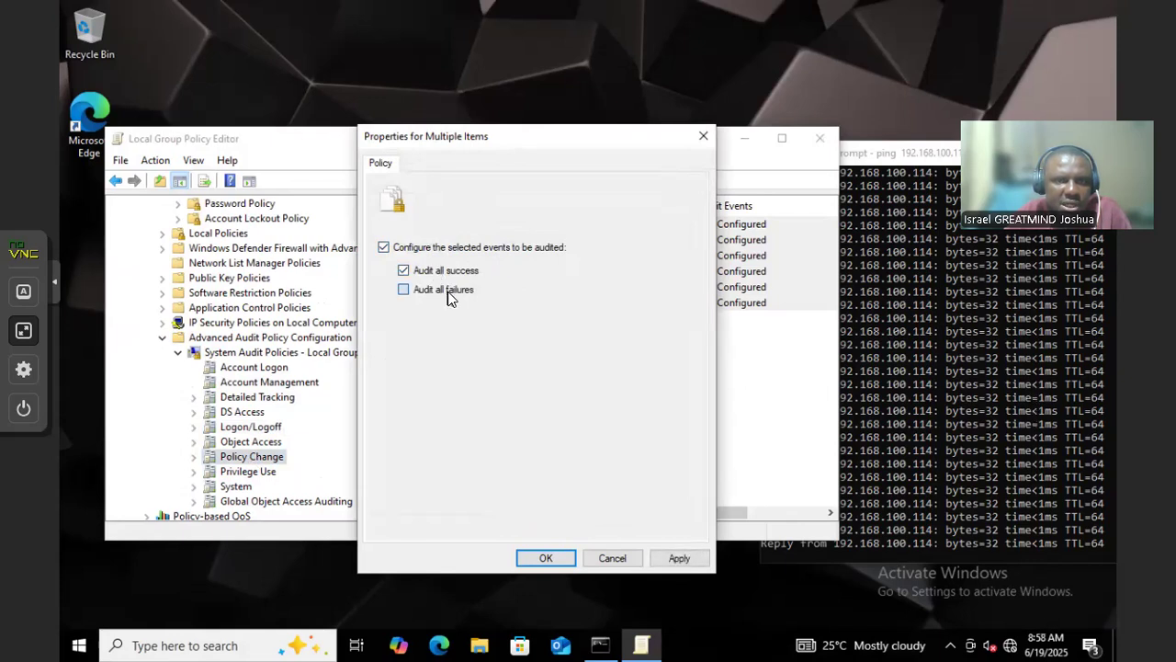
pyautogui.click(679, 558)
pyautogui.click(545, 558)
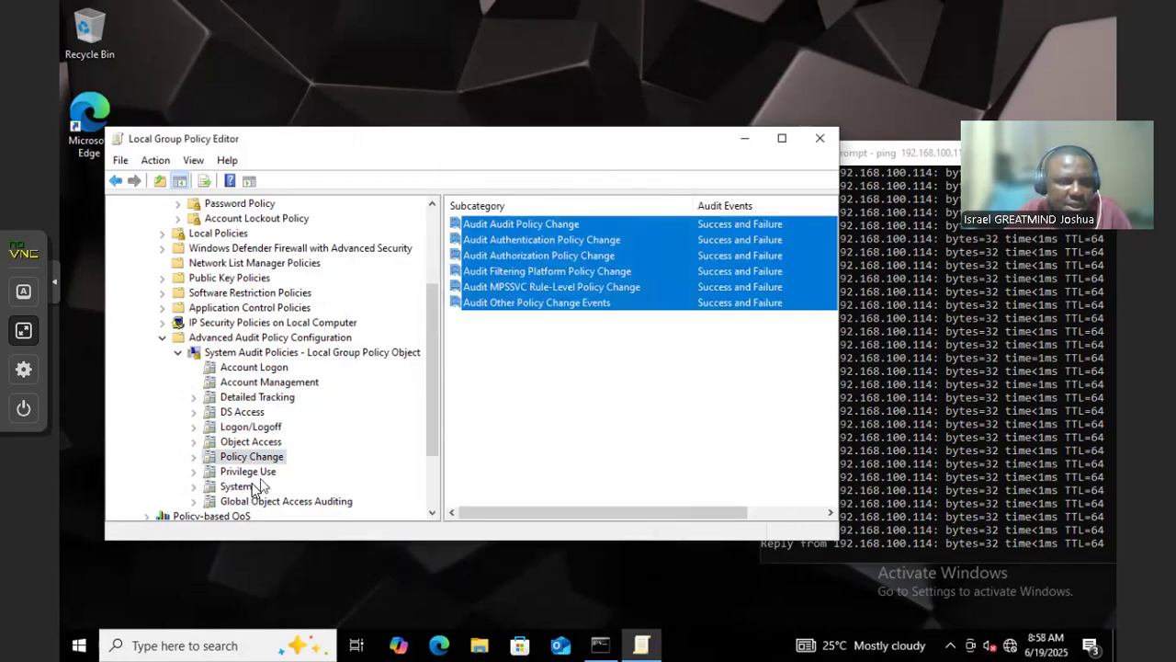
# Configure all three Privilege Use audit subcategories to audit success and failure
pyautogui.scroll(-1, 276, 472)
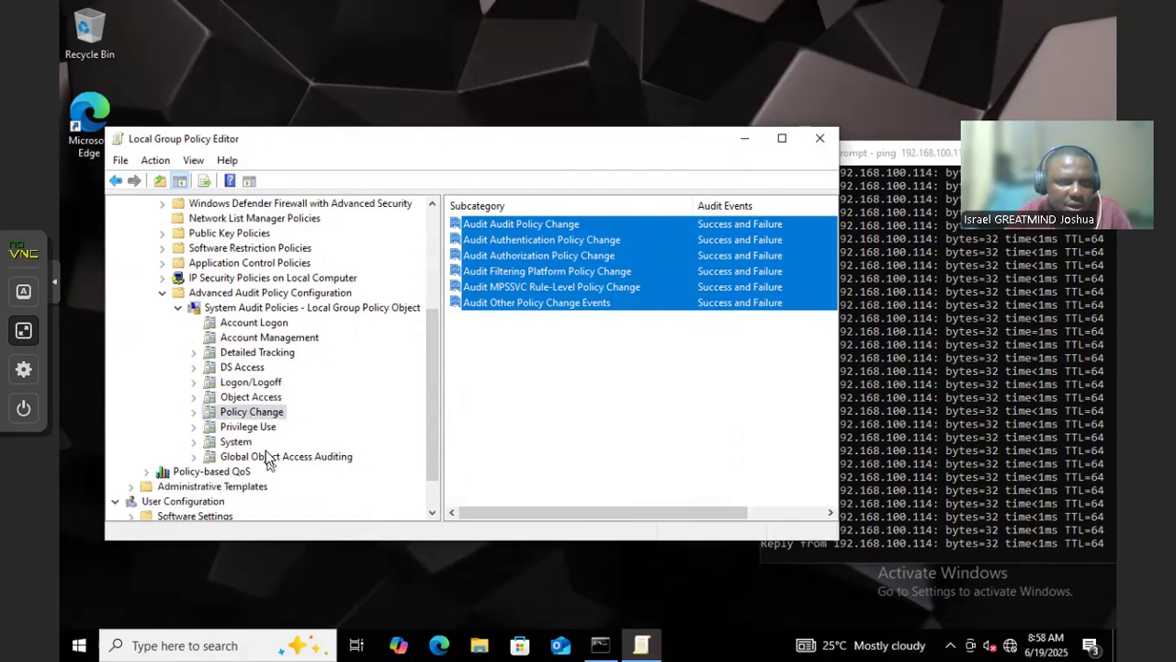
pyautogui.click(239, 428)
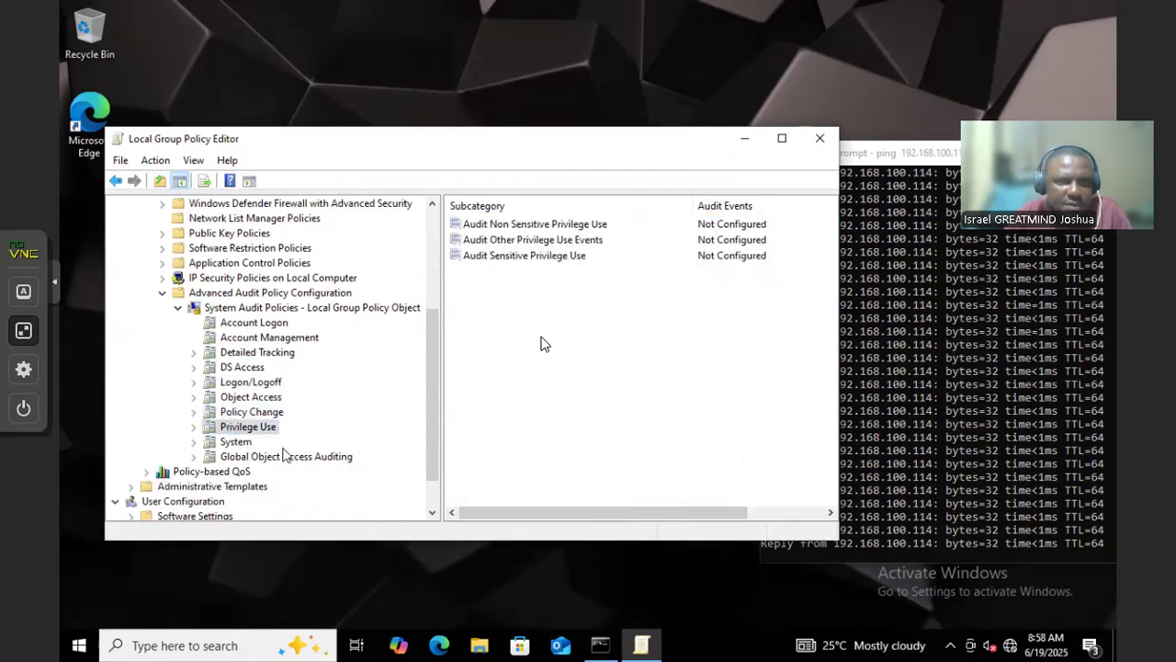
pyautogui.moveTo(551, 287); pyautogui.dragTo(515, 194)
pyautogui.rightClick(528, 239)
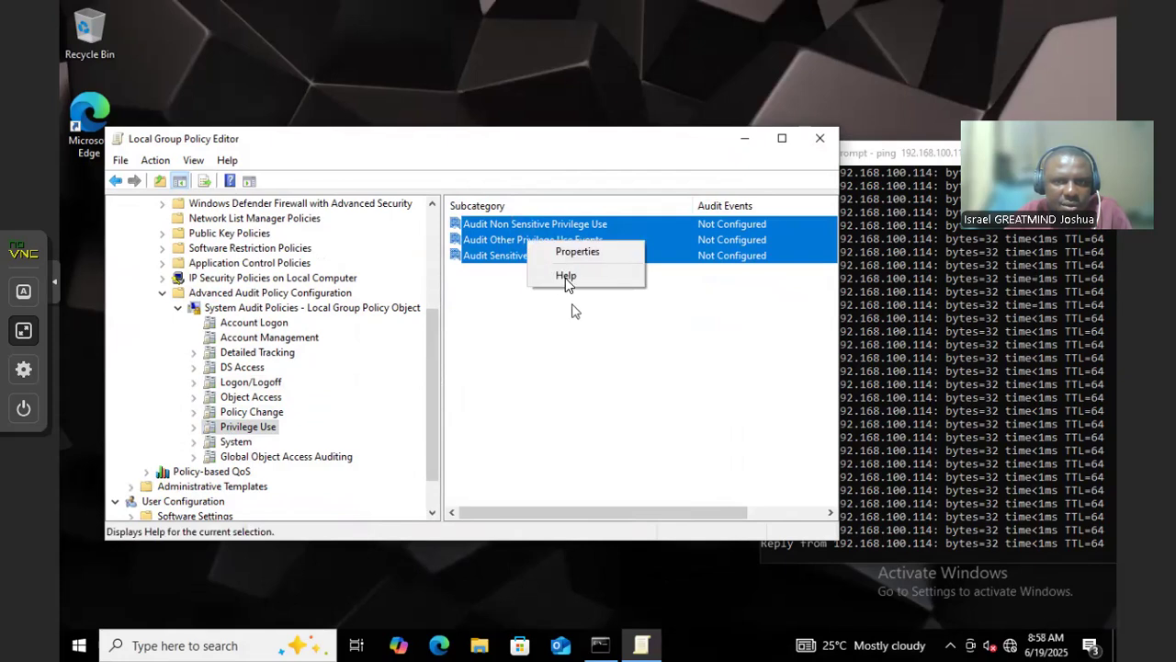
pyautogui.click(561, 250)
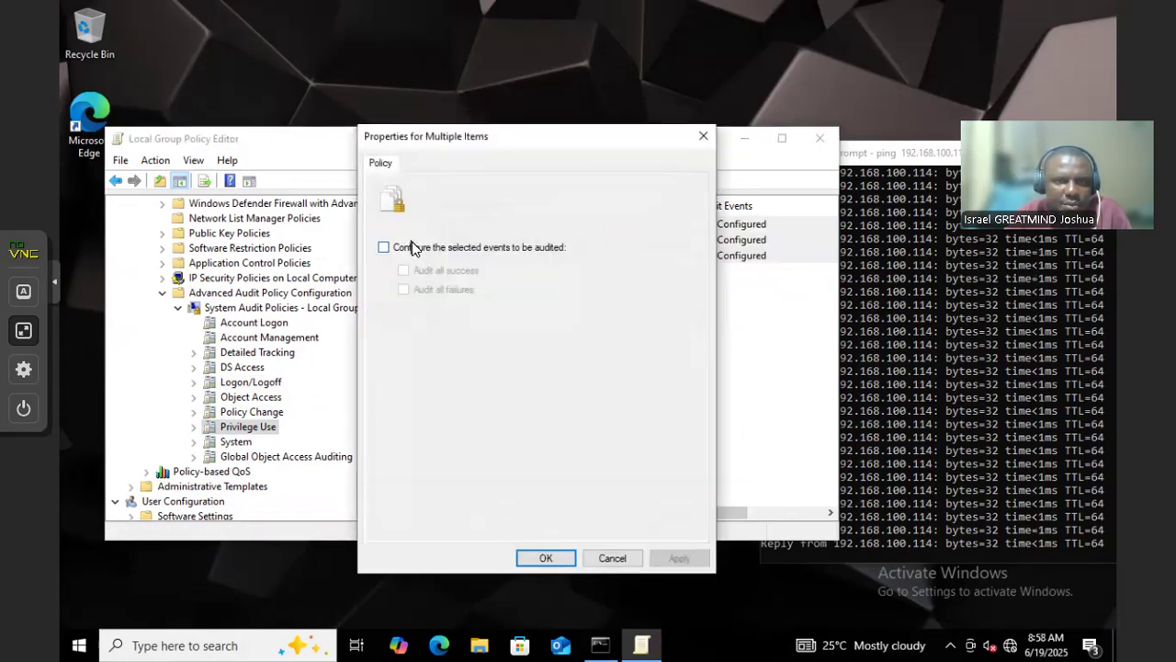
pyautogui.click(413, 247)
pyautogui.click(428, 271)
pyautogui.click(443, 290)
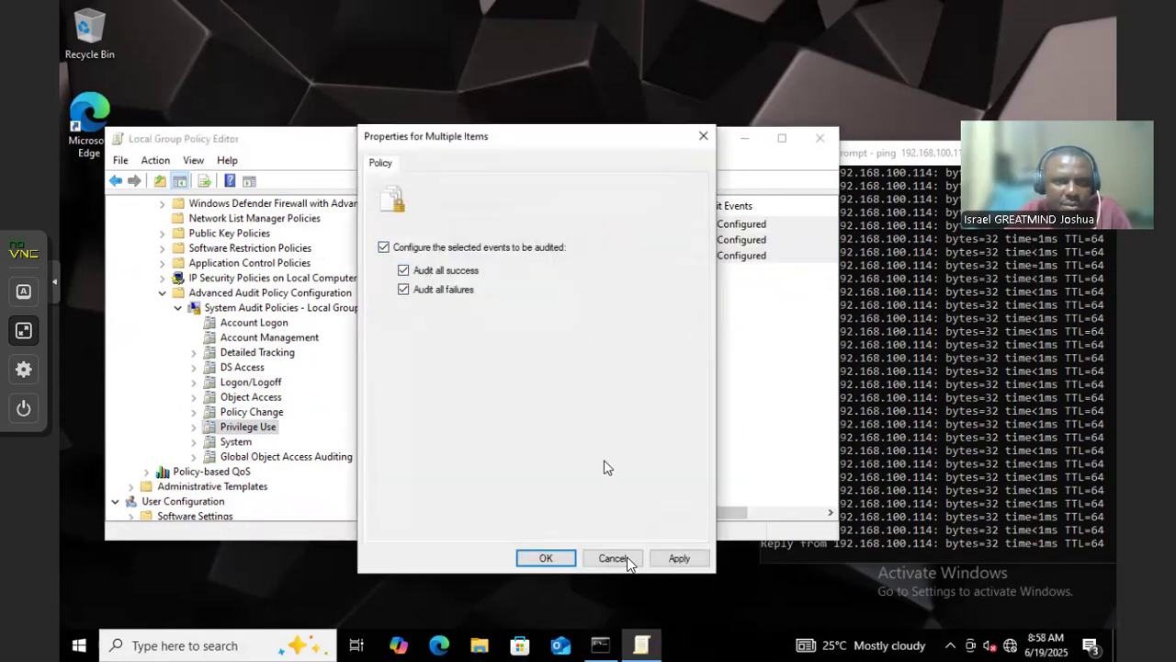
pyautogui.click(679, 558)
pyautogui.click(546, 558)
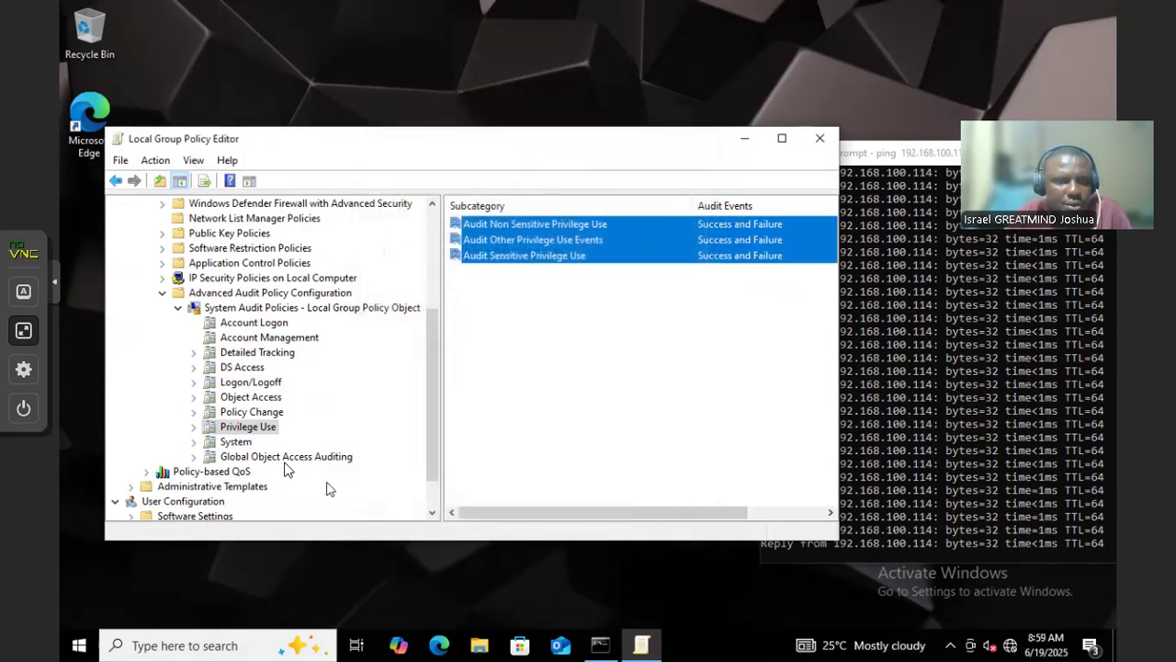
# Configure all five System audit subcategories to audit success and failure
pyautogui.click(235, 442)
pyautogui.moveTo(551, 341); pyautogui.dragTo(512, 200)
pyautogui.rightClick(516, 244)
pyautogui.click(556, 253)
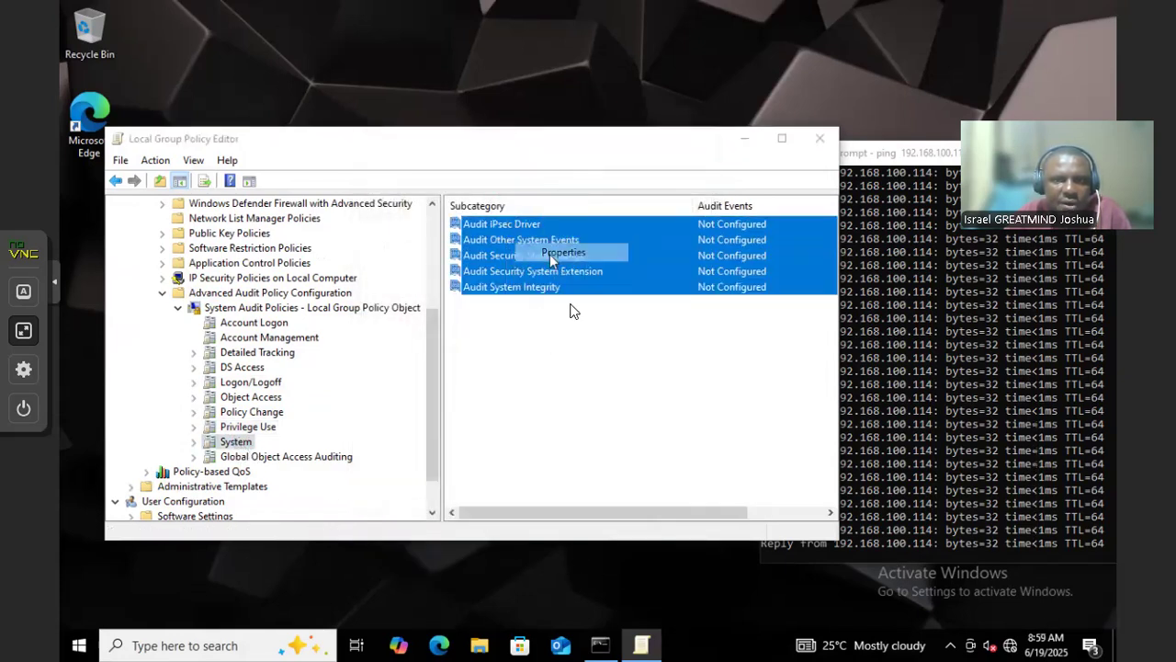
pyautogui.click(422, 250)
pyautogui.click(432, 272)
pyautogui.click(445, 291)
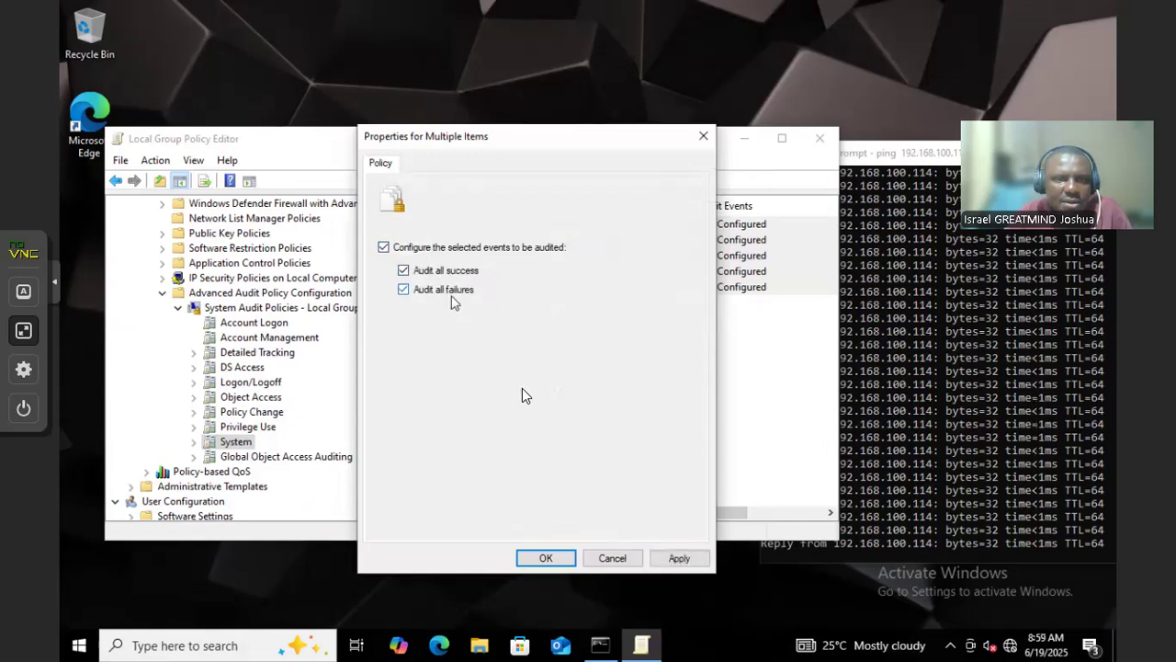
pyautogui.click(675, 559)
pyautogui.click(548, 558)
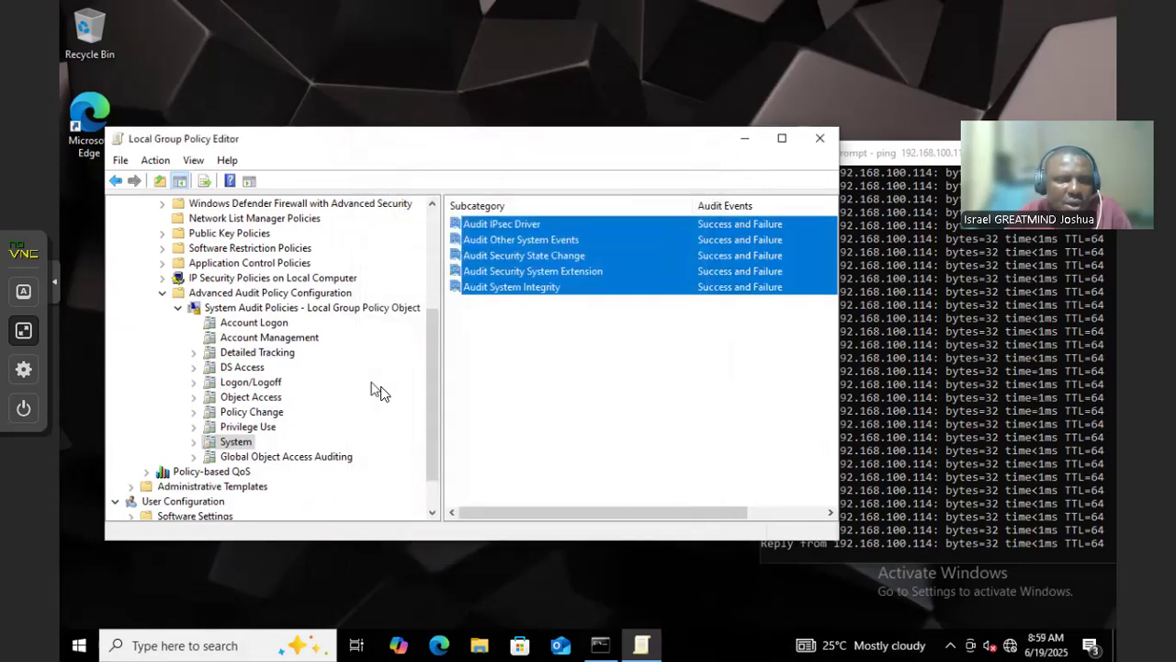